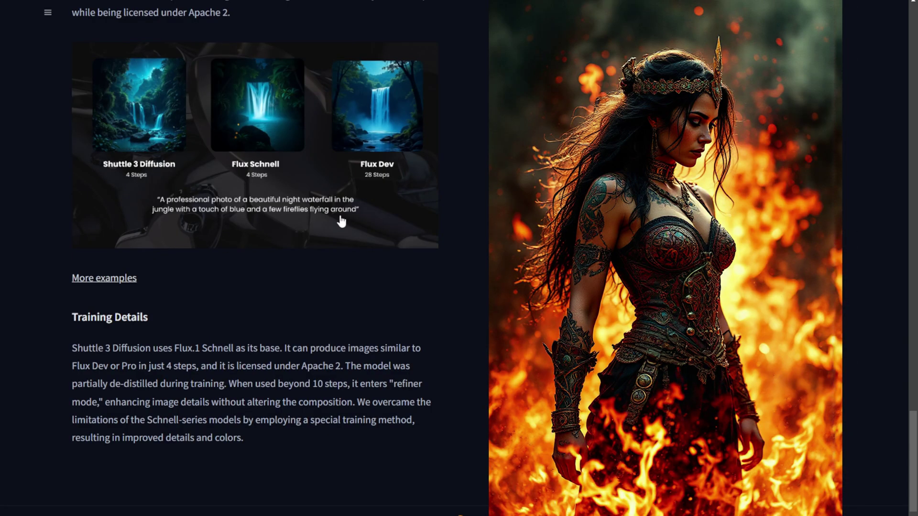
# Scroll back up to the top of the Shuttle 3.1 Aesthetic model card
pyautogui.scroll(2, 238, 146)
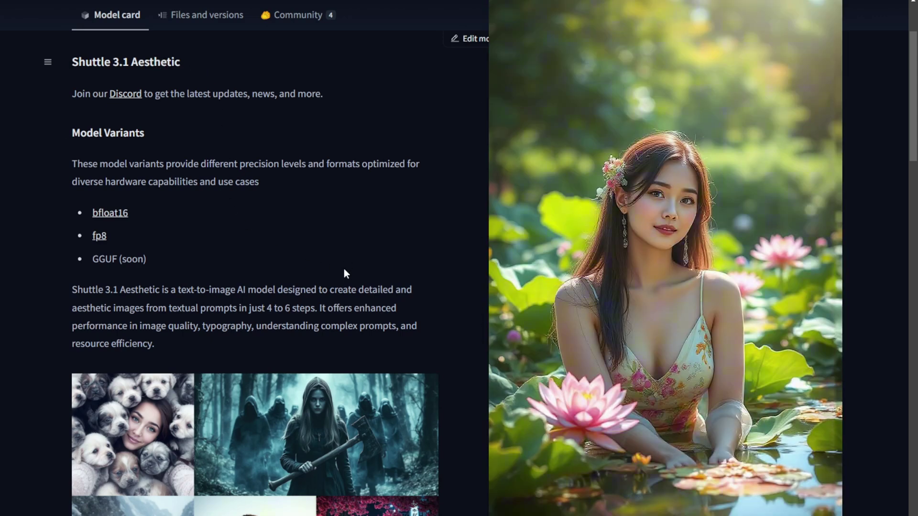
# Scroll the Shuttle 3.1 Aesthetic description past the variants list to the sample image gallery
pyautogui.scroll(-3, 340, 287)
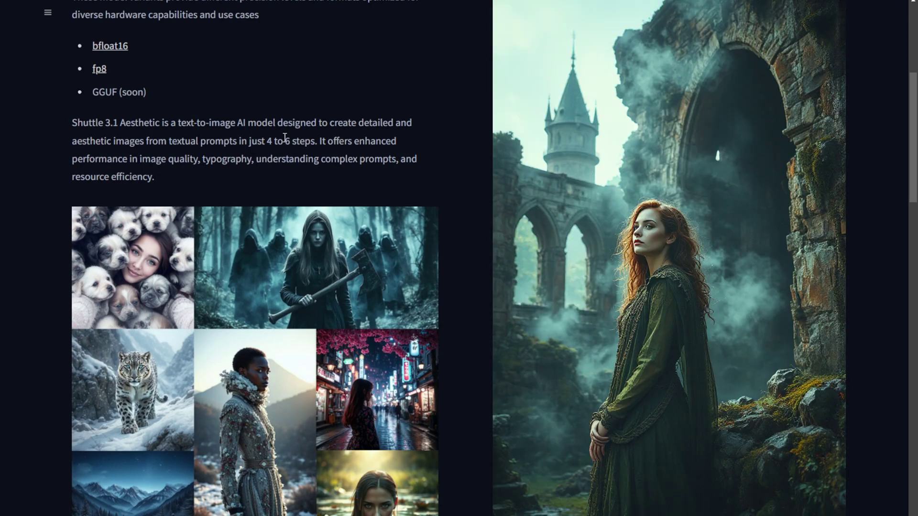
pyautogui.scroll(-2, 210, 192)
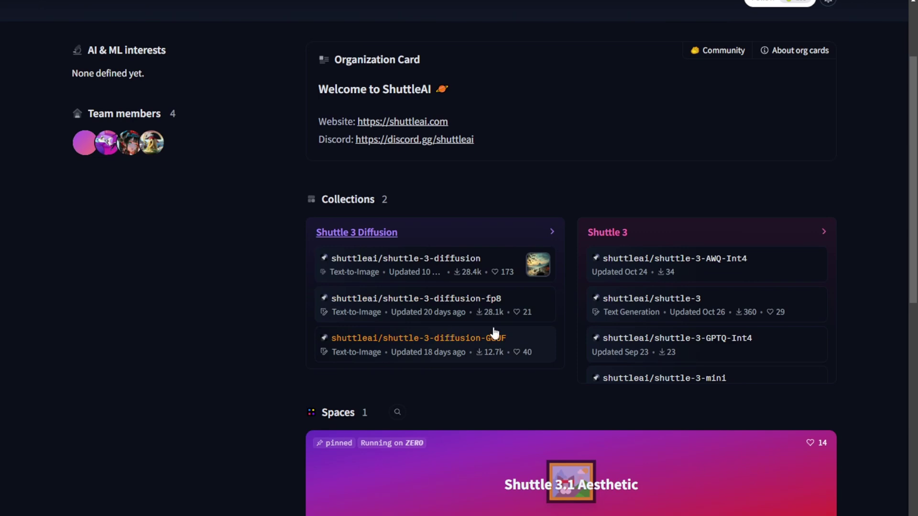
# Open the Shuttle 3 collection page from the ShuttleAI organization page
pyautogui.scroll(-1, 612, 405)
pyautogui.scroll(-4, 607, 403)
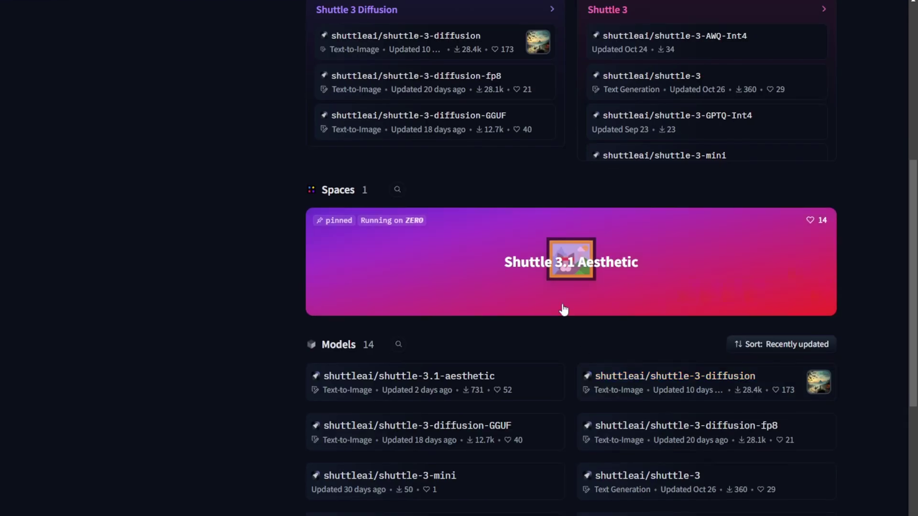
pyautogui.scroll(2, 521, 341)
pyautogui.scroll(2, 522, 338)
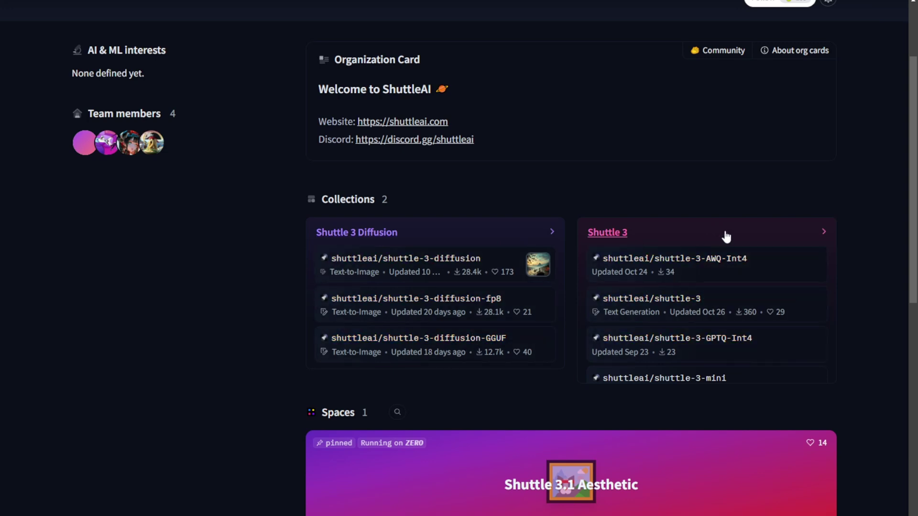
pyautogui.click(608, 233)
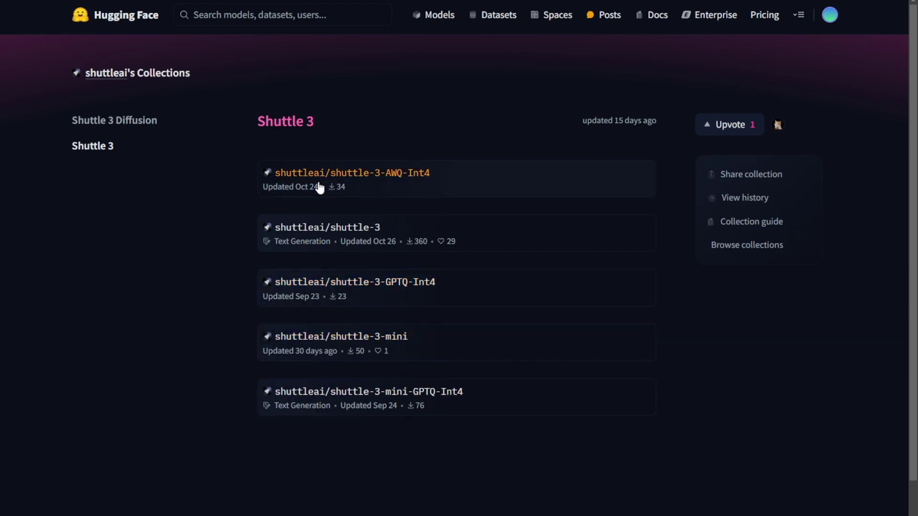
# Return to the ShuttleAI organization page and expand all 14 of its models
pyautogui.hotkey('alt', 'Left')
pyautogui.scroll(-3, 662, 328)
pyautogui.scroll(-6, 665, 330)
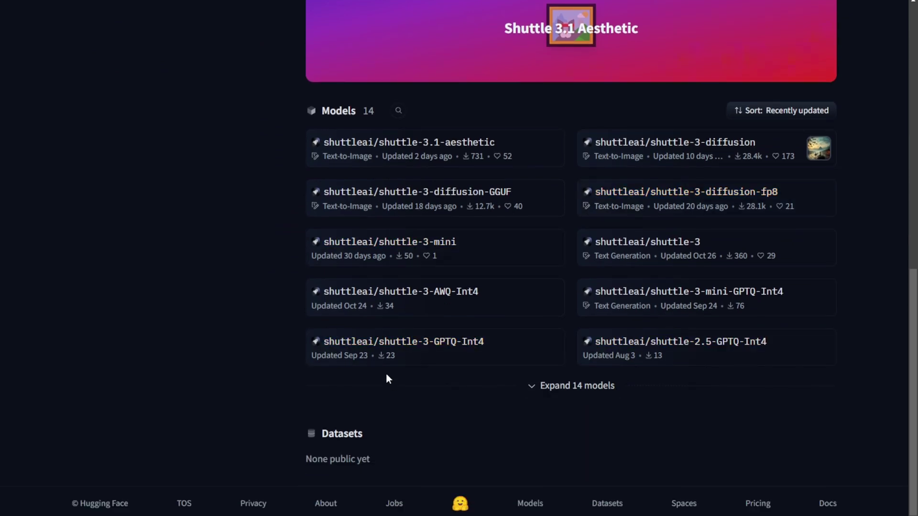
pyautogui.click(573, 389)
pyautogui.scroll(-2, 588, 381)
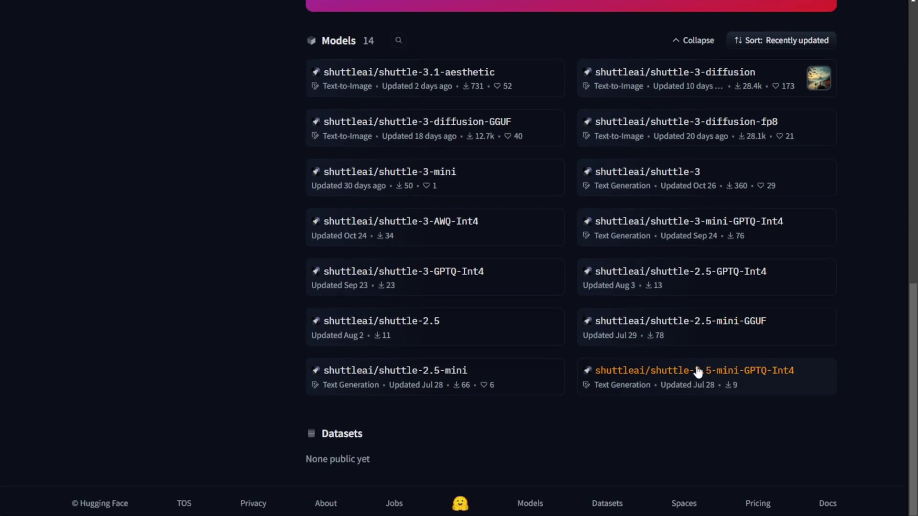
pyautogui.scroll(1, 669, 306)
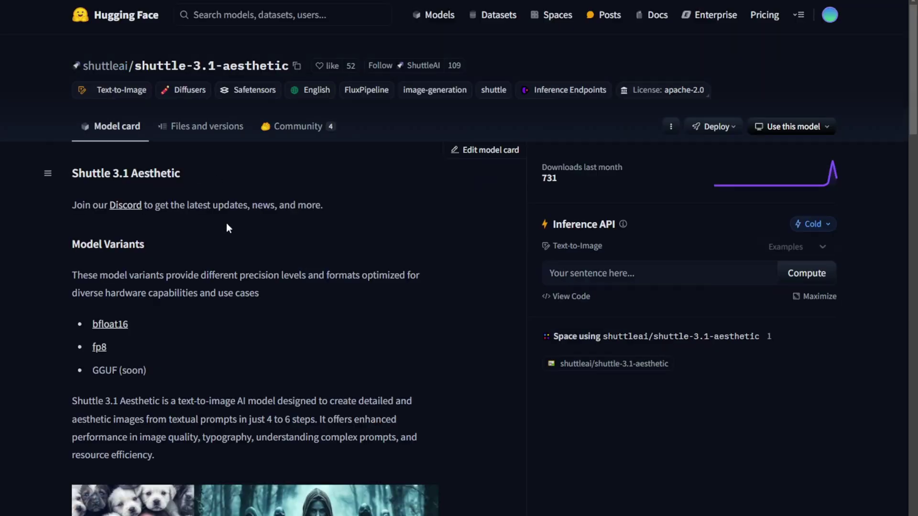
# Show the repository's Files and versions list down to the 23.8 GB safetensors file
pyautogui.scroll(-2, 231, 222)
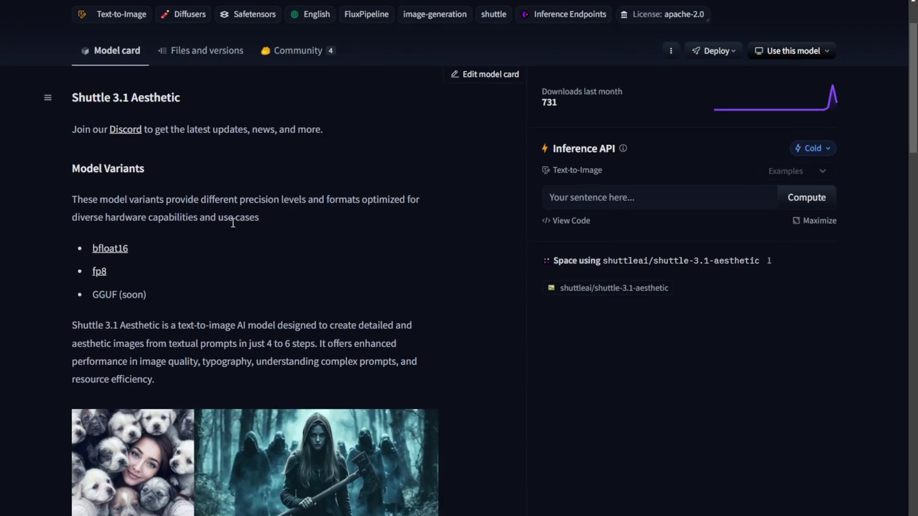
pyautogui.scroll(-1, 129, 158)
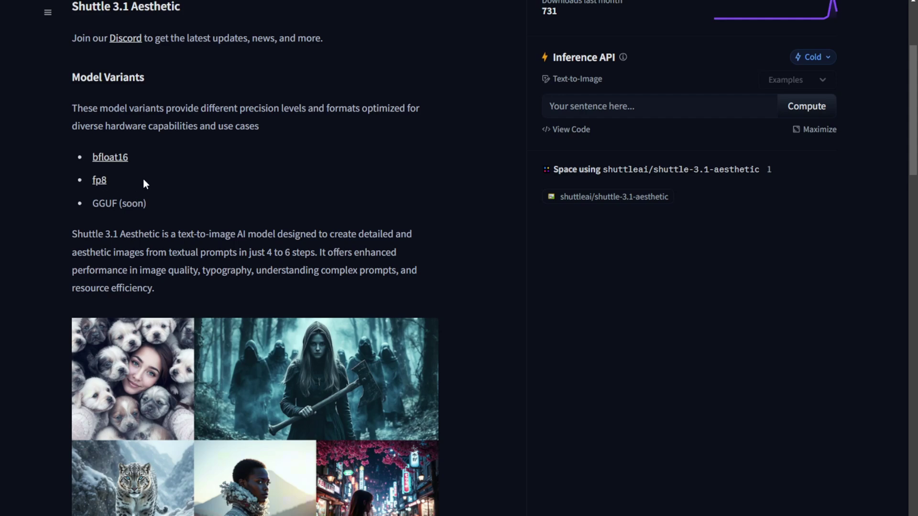
pyautogui.scroll(2, 144, 180)
pyautogui.click(212, 72)
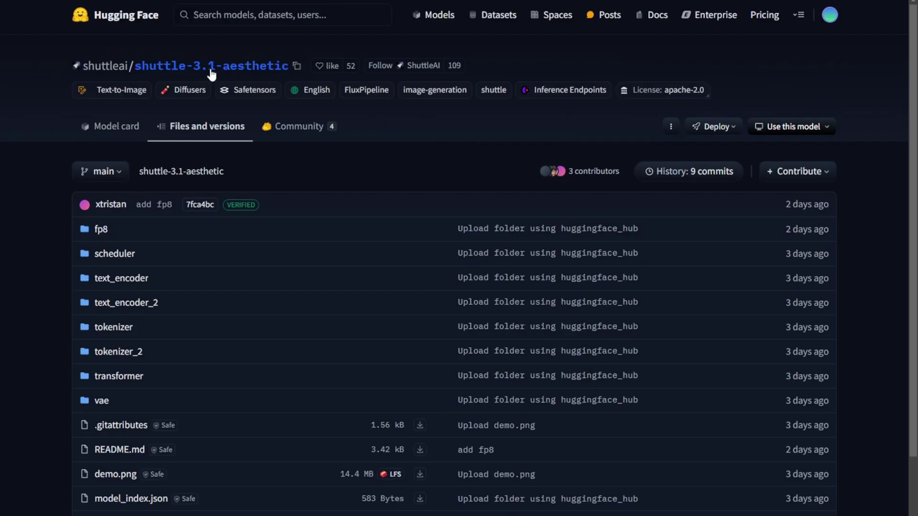
pyautogui.scroll(-2, 259, 184)
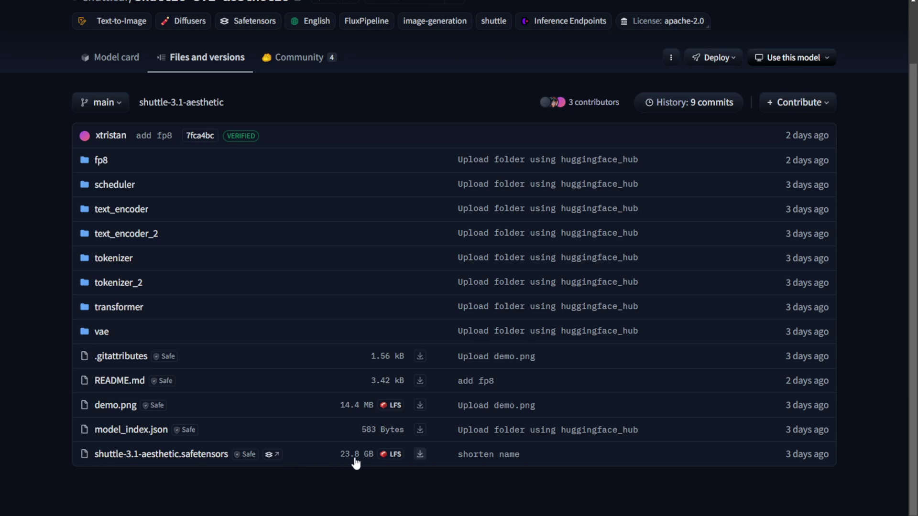
# View the 11.9 GB fp8 safetensors file in the fp8 folder, then return to the root file list
pyautogui.click(100, 161)
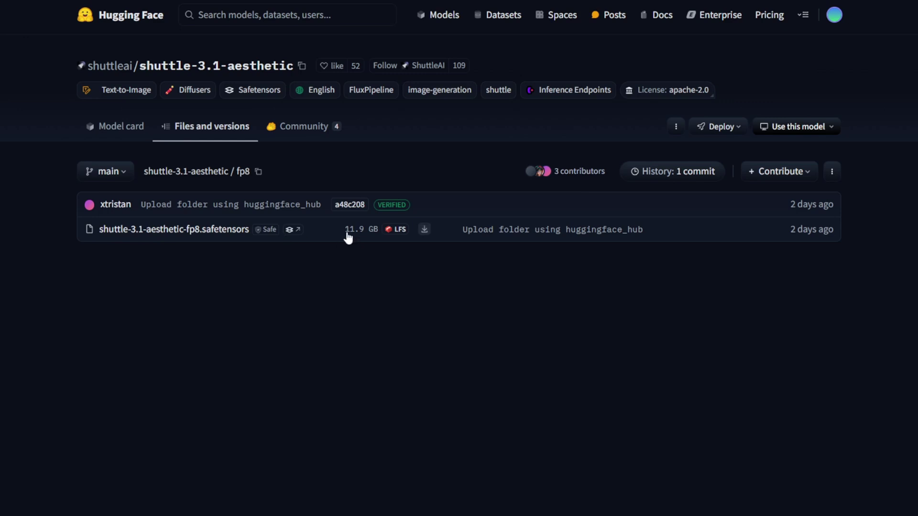
pyautogui.hotkey('alt', 'Left')
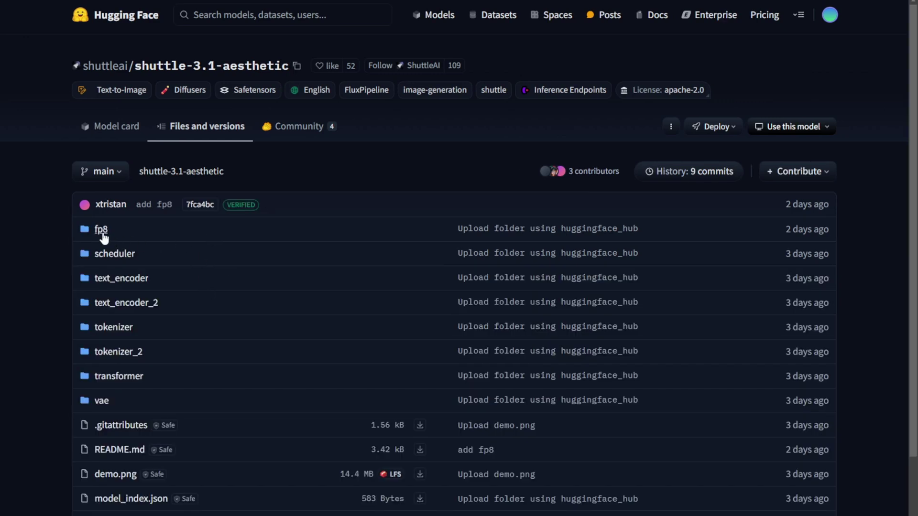
pyautogui.scroll(-3, 231, 382)
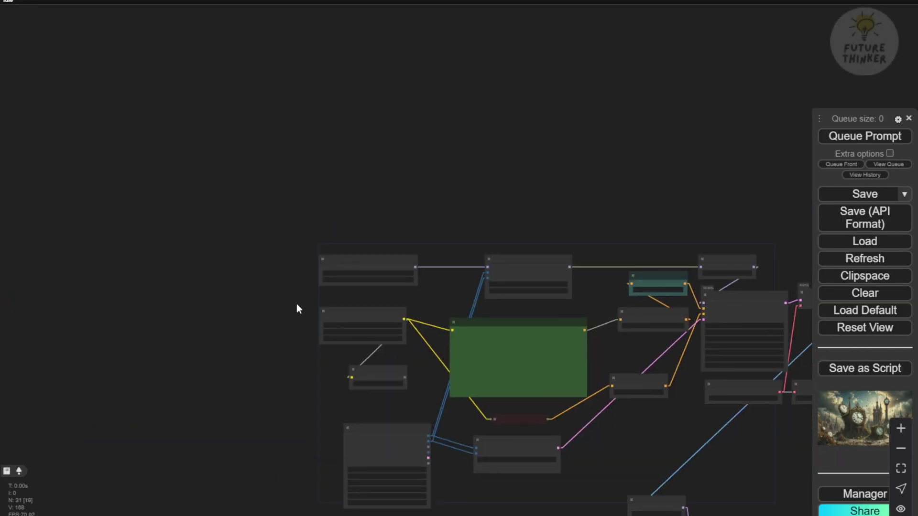
pyautogui.scroll(5, 306, 305)
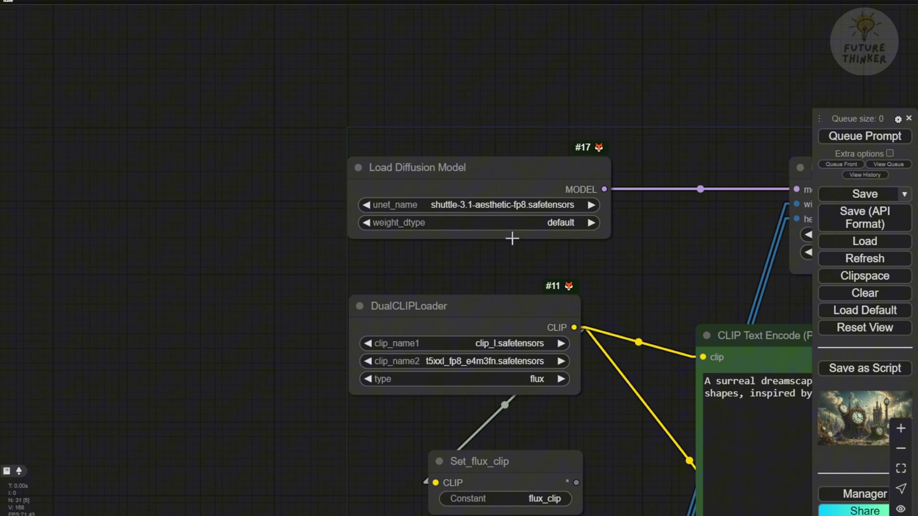
pyautogui.click(468, 205)
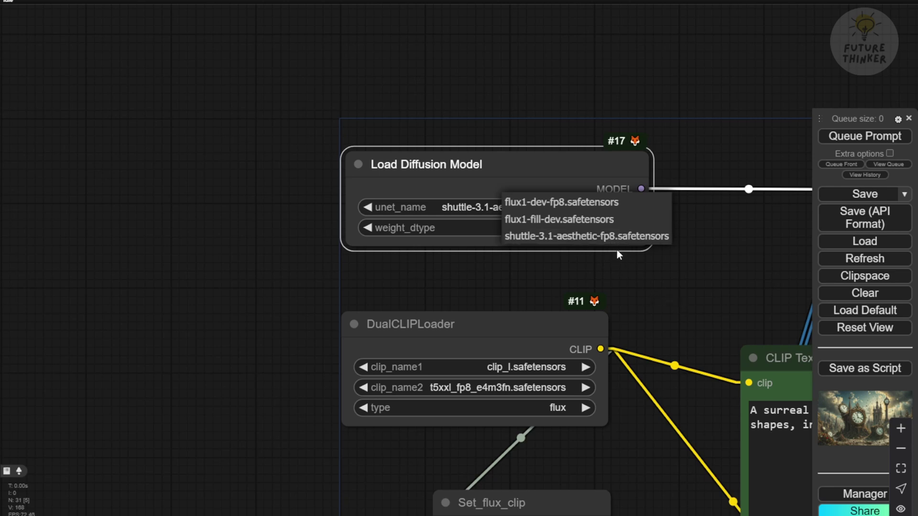
pyautogui.moveTo(458, 408); pyautogui.dragTo(424, 252)
pyautogui.scroll(2, 424, 252)
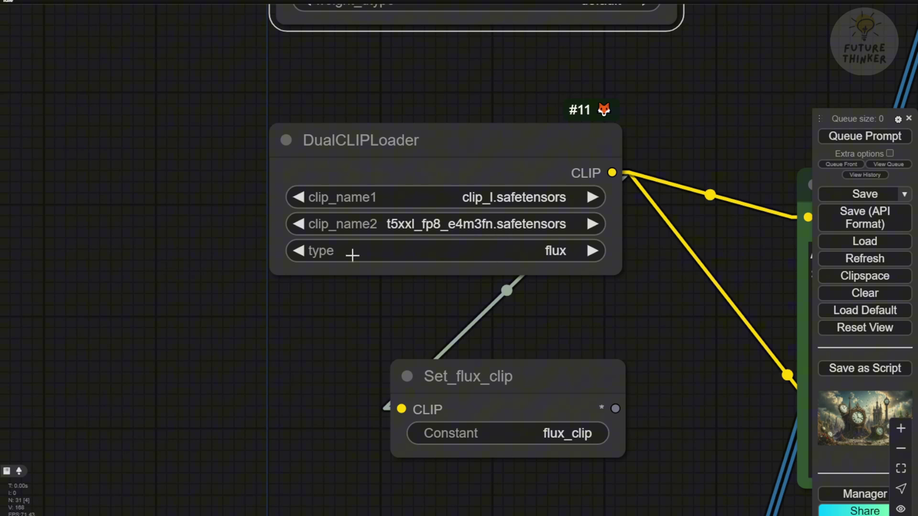
# Enlarge the Preview Image node in the workflow
pyautogui.scroll(-10, 565, 354)
pyautogui.scroll(4, 565, 354)
pyautogui.scroll(8, 594, 368)
pyautogui.moveTo(28, 502); pyautogui.dragTo(395, 249)
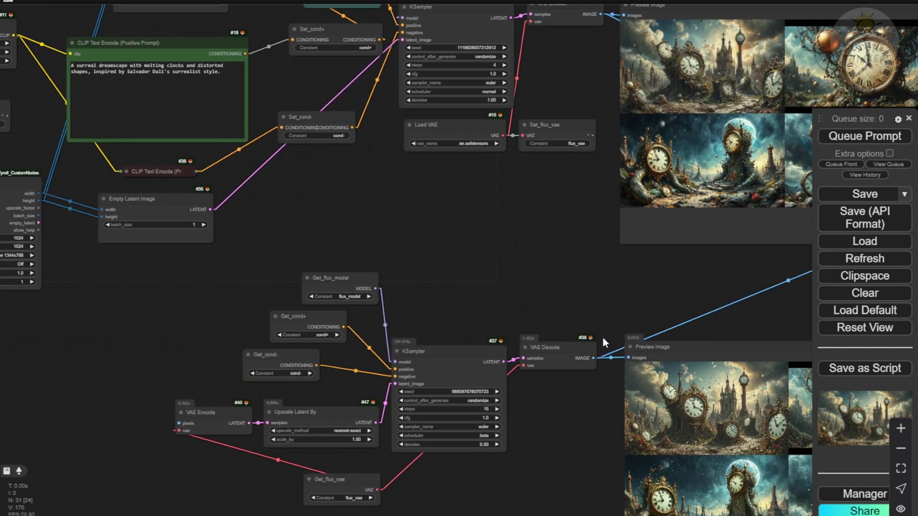
pyautogui.scroll(-2, 611, 312)
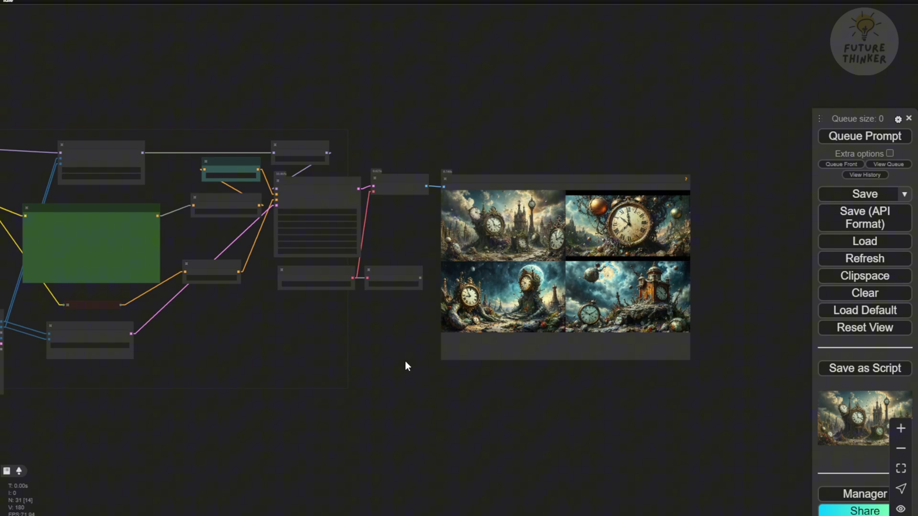
pyautogui.scroll(4, 651, 382)
pyautogui.scroll(3, 674, 325)
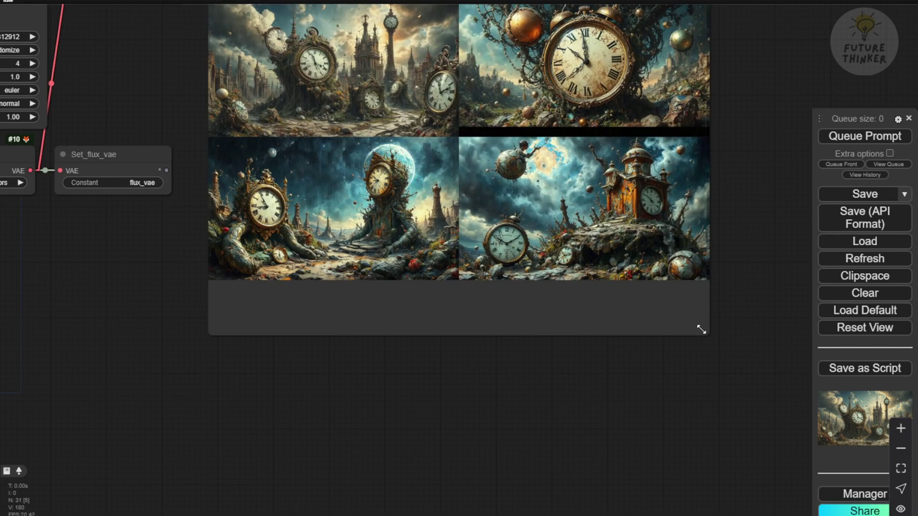
pyautogui.moveTo(700, 329); pyautogui.dragTo(804, 369)
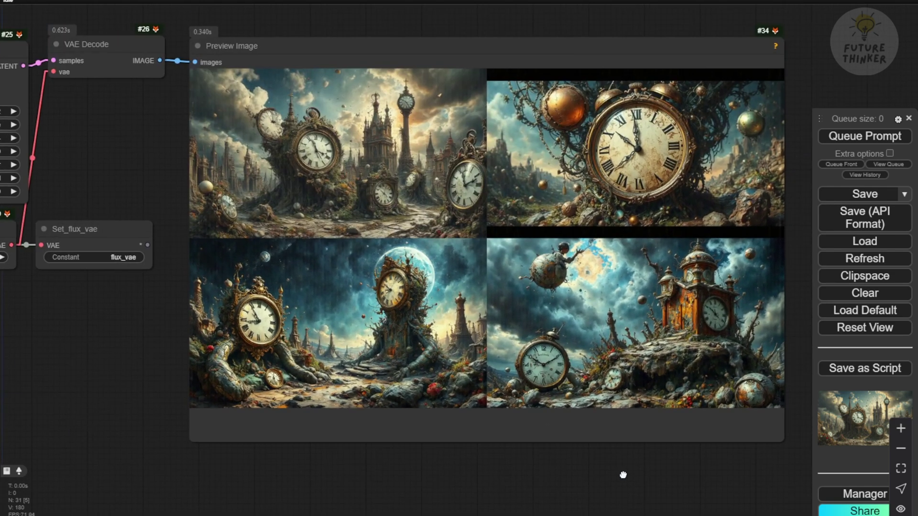
# Move the Preview Image node right and the positive prompt node toward the centre
pyautogui.scroll(4, 366, 386)
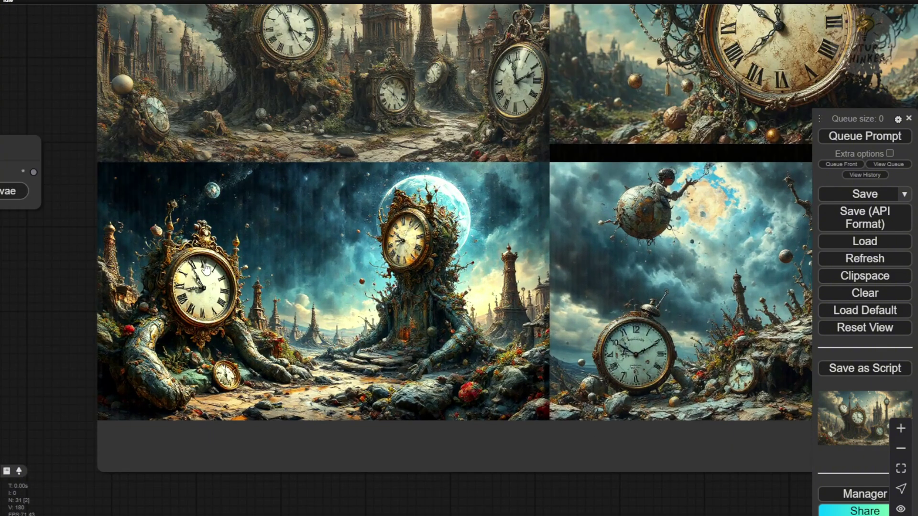
pyautogui.scroll(-7, 205, 270)
pyautogui.scroll(4, 340, 275)
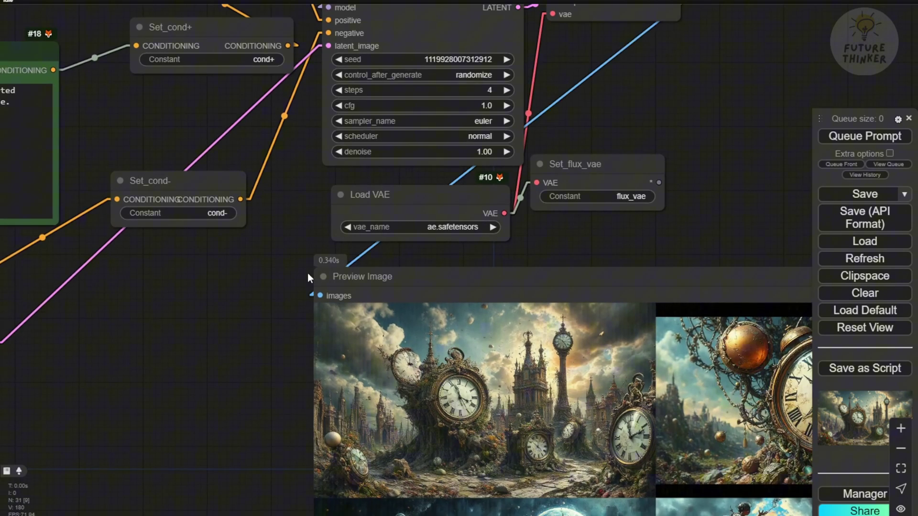
pyautogui.moveTo(419, 282); pyautogui.dragTo(507, 274)
pyautogui.moveTo(288, 308); pyautogui.dragTo(438, 315)
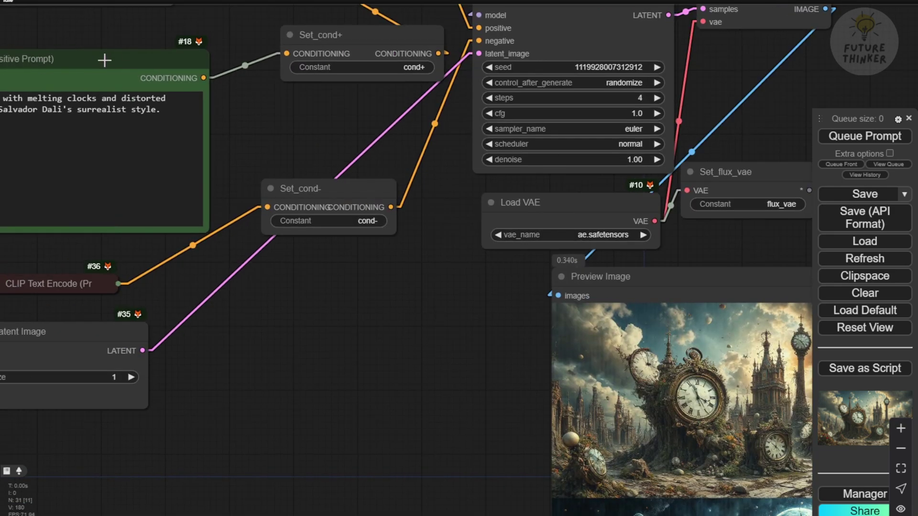
pyautogui.moveTo(104, 60); pyautogui.dragTo(411, 320)
pyautogui.moveTo(393, 276); pyautogui.dragTo(506, 278)
# Review FluxGuidance and KSampler (4 steps, cfg 1.0, euler, normal) and nudge Set_flux_vae lower
pyautogui.scroll(-3, 383, 162)
pyautogui.scroll(2, 369, 125)
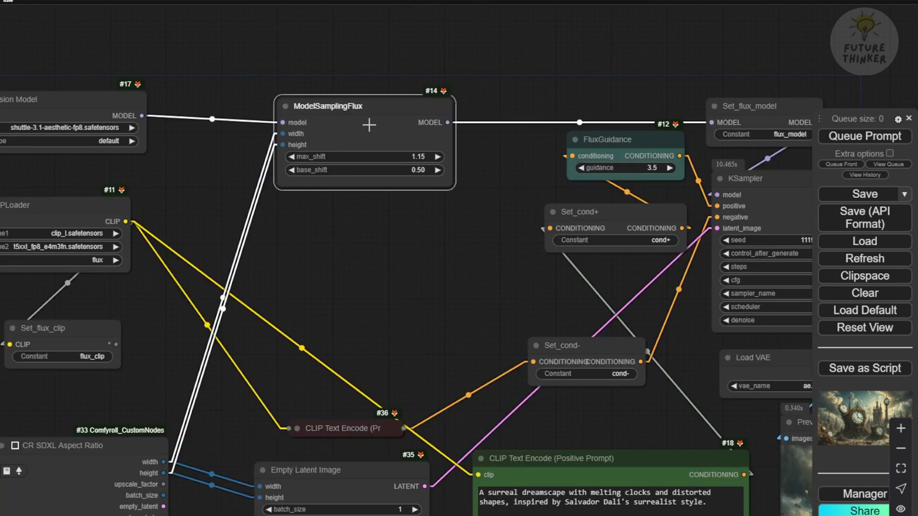
pyautogui.moveTo(605, 141); pyautogui.dragTo(423, 144)
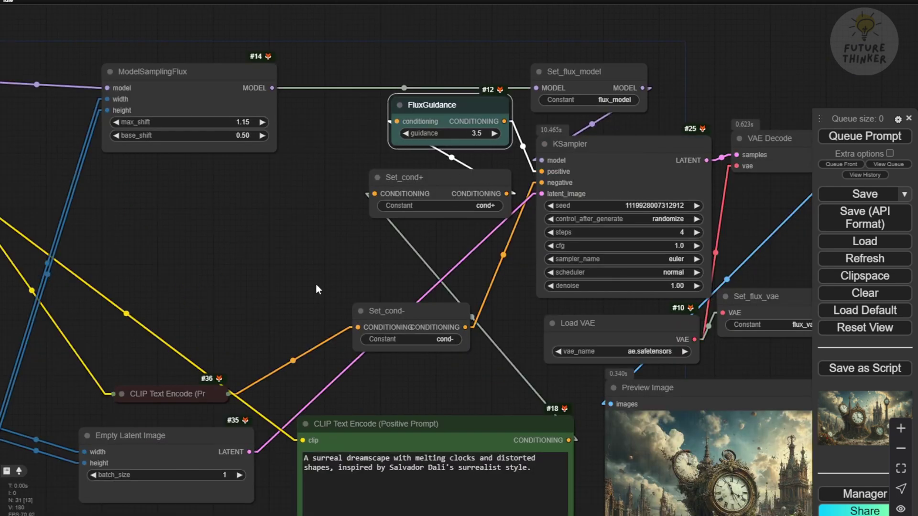
pyautogui.scroll(-5, 335, 287)
pyautogui.moveTo(428, 248); pyautogui.dragTo(199, 313)
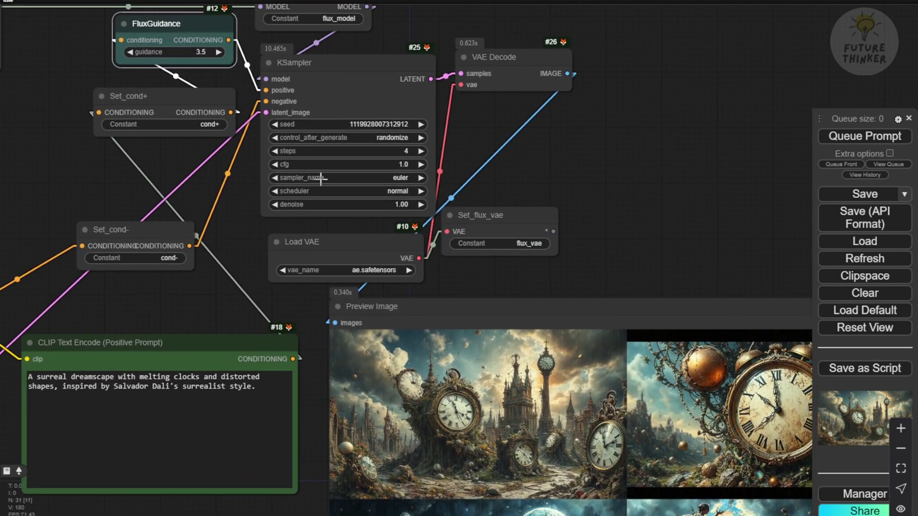
pyautogui.scroll(5, 370, 136)
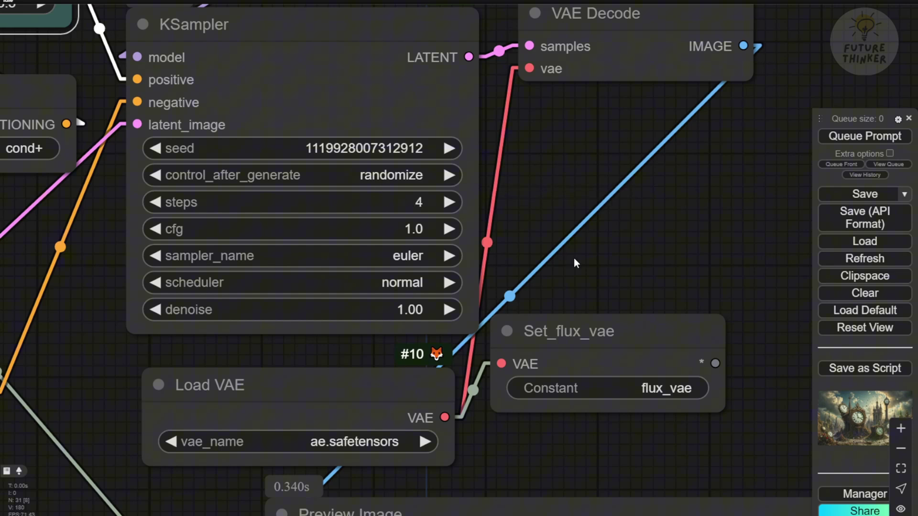
pyautogui.scroll(-6, 573, 258)
pyautogui.moveTo(600, 303); pyautogui.dragTo(600, 329)
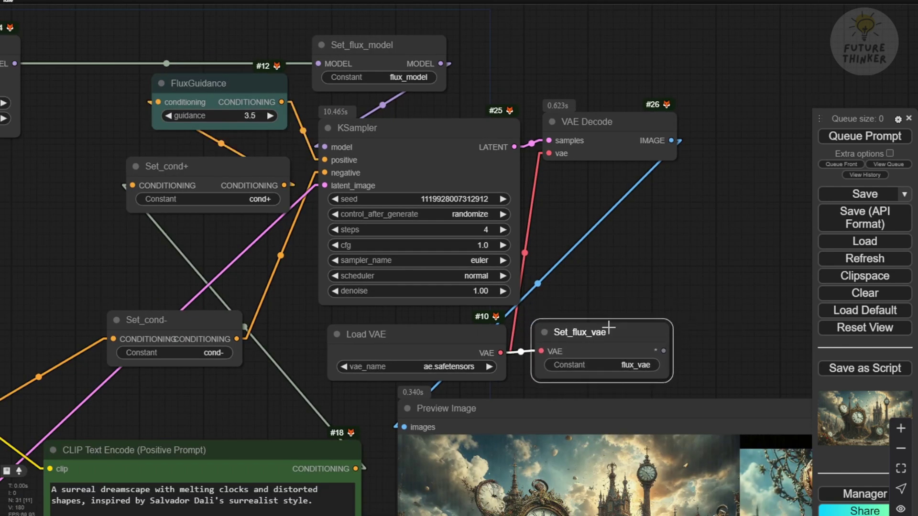
pyautogui.scroll(5, 416, 295)
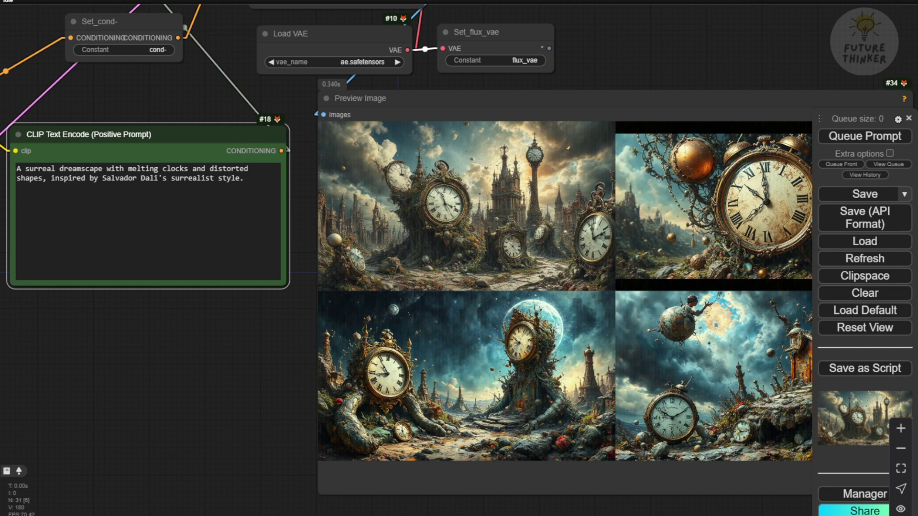
# Replace the positive prompt with the floating-islands city description and queue a generation
pyautogui.click(145, 178)
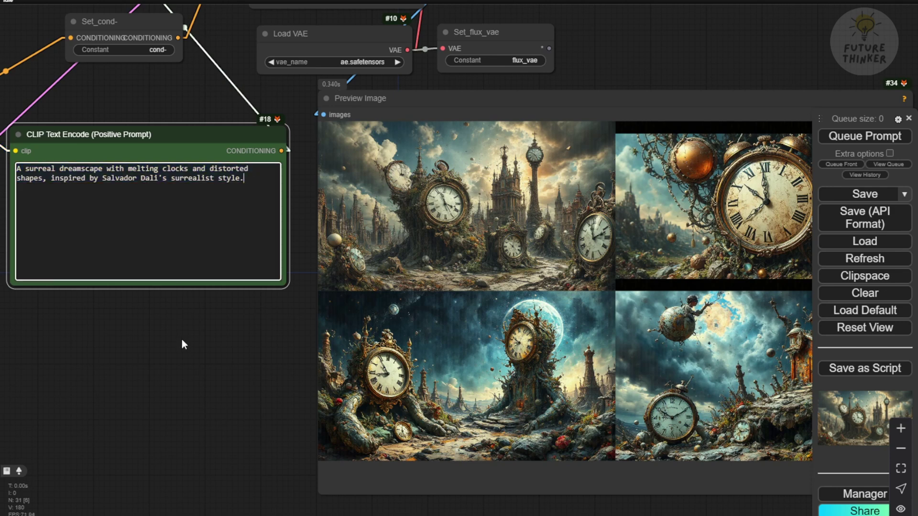
pyautogui.hotkey('ctrl', 'a')
pyautogui.write('A fantastical city of floating islands, with delicate bridges and ethereal lighting.')
pyautogui.click(879, 139)
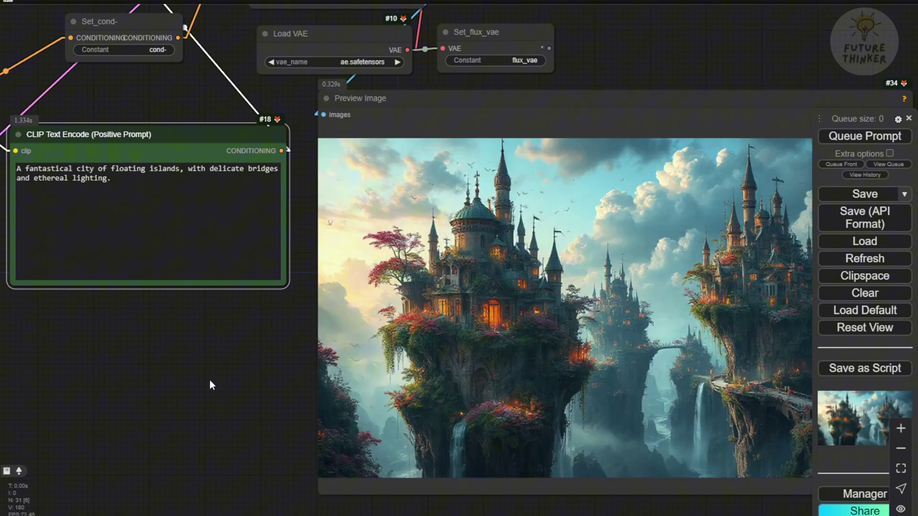
# Pan the canvas to view the floating-island castle image and the KSampler settings
pyautogui.scroll(-2, 208, 379)
pyautogui.moveTo(206, 380); pyautogui.dragTo(181, 370)
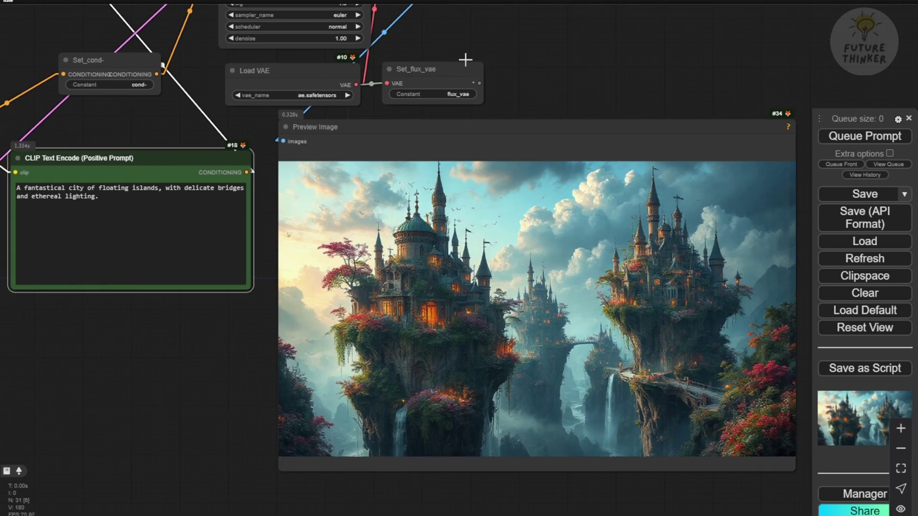
pyautogui.scroll(3, 534, 88)
pyautogui.scroll(-1, 535, 84)
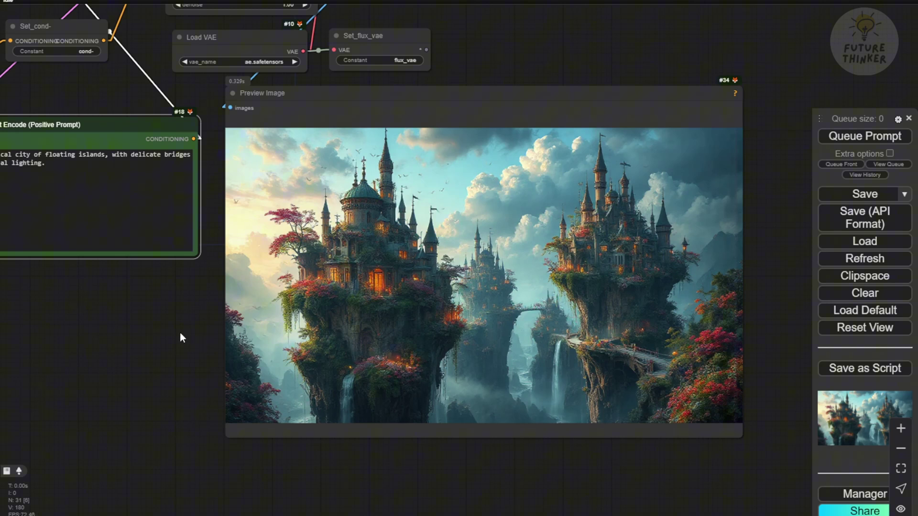
pyautogui.moveTo(179, 332); pyautogui.dragTo(215, 391)
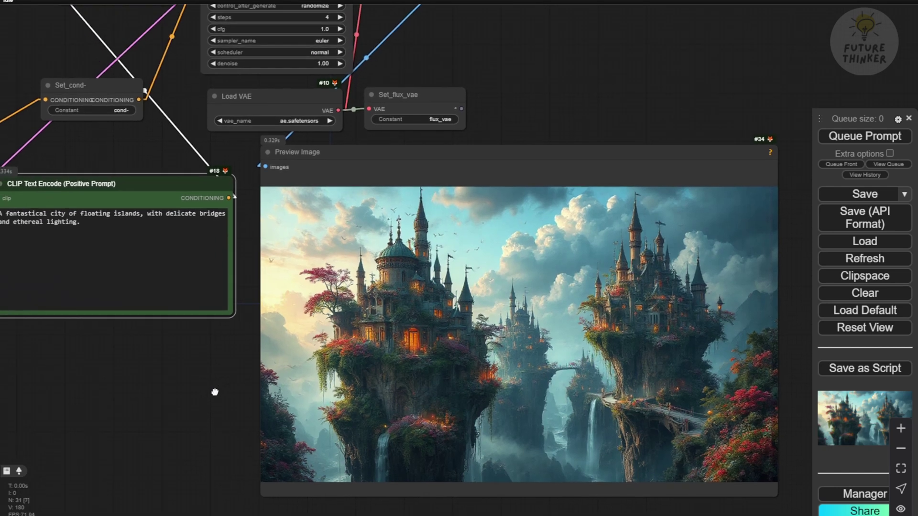
pyautogui.moveTo(169, 375); pyautogui.dragTo(222, 408)
# Paste the water-lily Japanese garden prompt into the positive prompt and queue it
pyautogui.click(178, 282)
pyautogui.hotkey('ctrl', 'a')
pyautogui.write('A serene beauty with a subtle smile, surrounded by soft water lilies and lush greenery in the Japanese garden.')
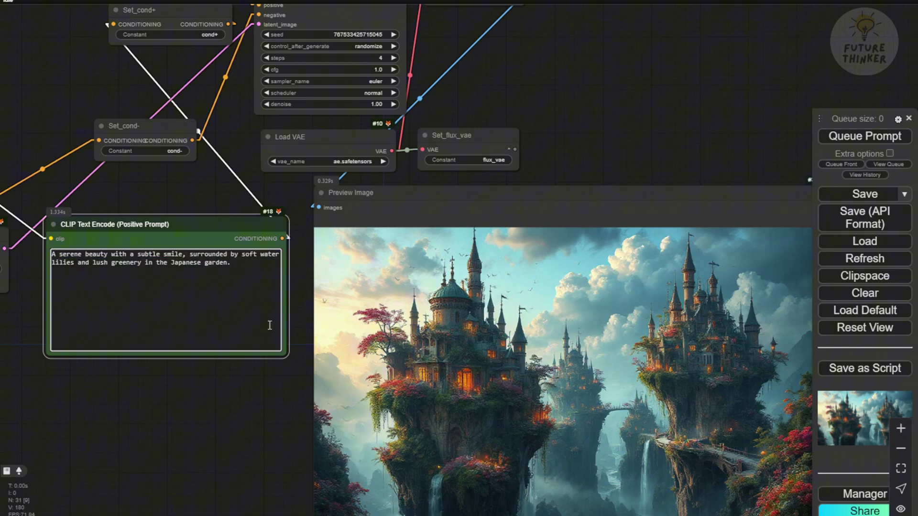
pyautogui.click(867, 139)
pyautogui.moveTo(747, 137); pyautogui.dragTo(724, 102)
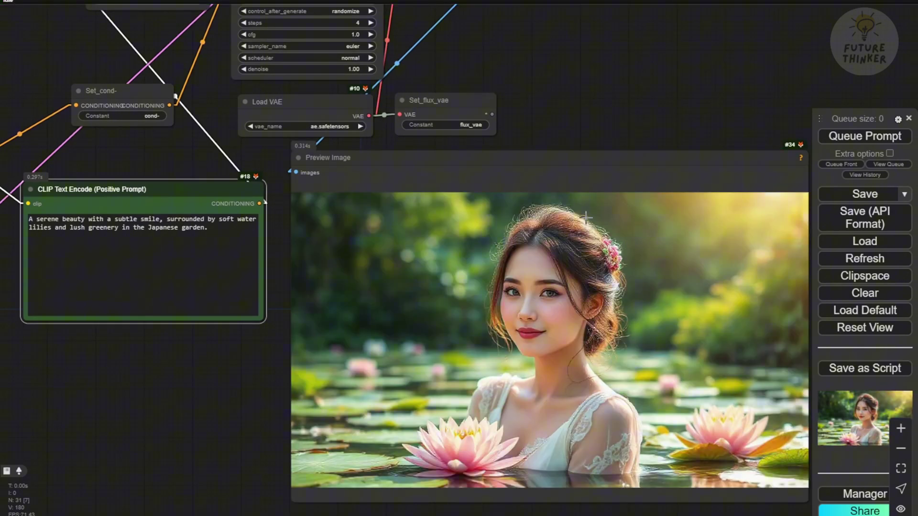
# Zoom and pan around the graph to inspect the generated smiling-woman portrait
pyautogui.scroll(-1, 555, 175)
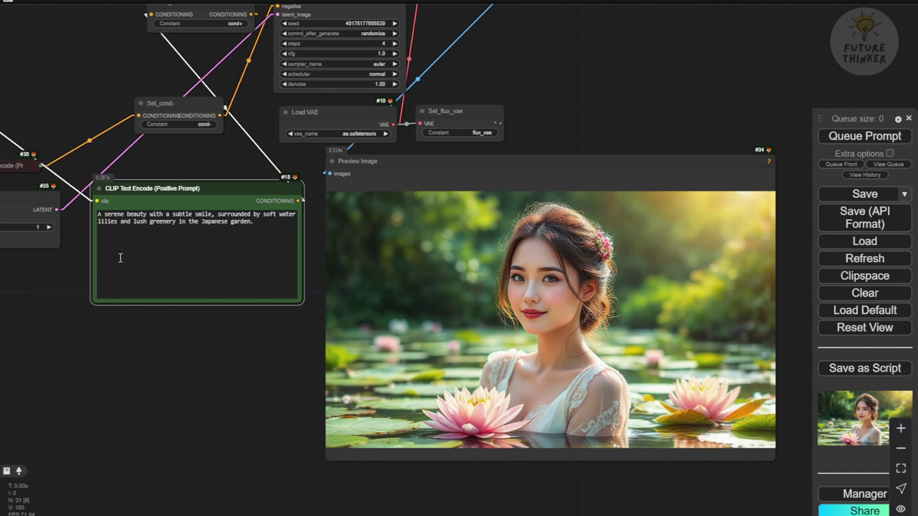
pyautogui.moveTo(123, 320); pyautogui.dragTo(279, 378)
pyautogui.scroll(3, 279, 378)
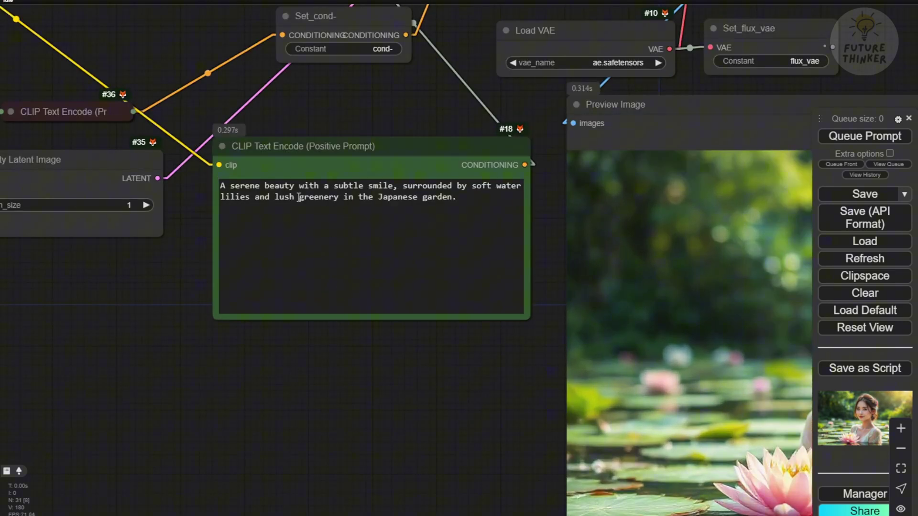
pyautogui.moveTo(460, 424); pyautogui.dragTo(363, 375)
pyautogui.scroll(-2, 727, 342)
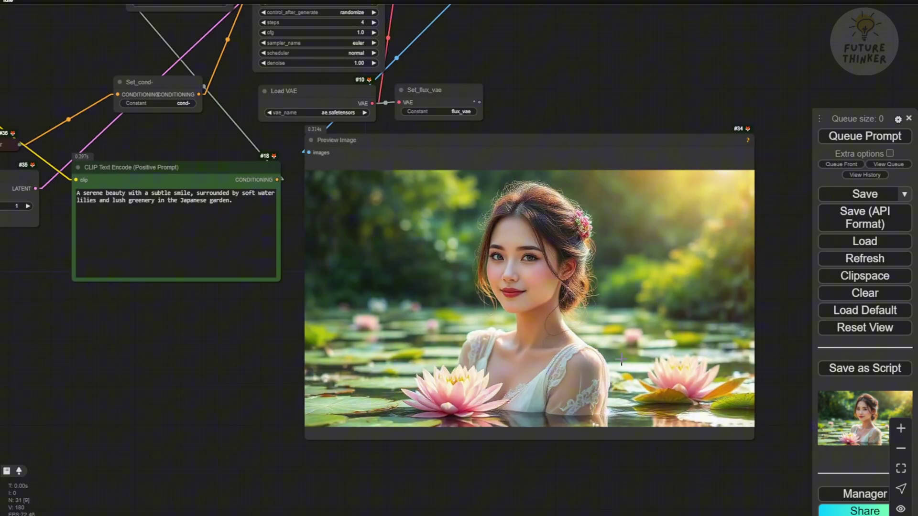
pyautogui.scroll(4, 621, 358)
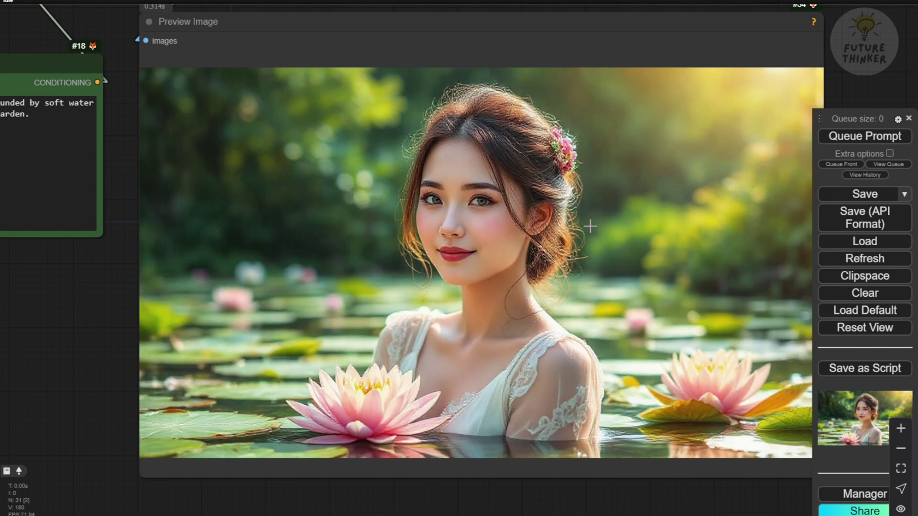
pyautogui.scroll(5, 595, 206)
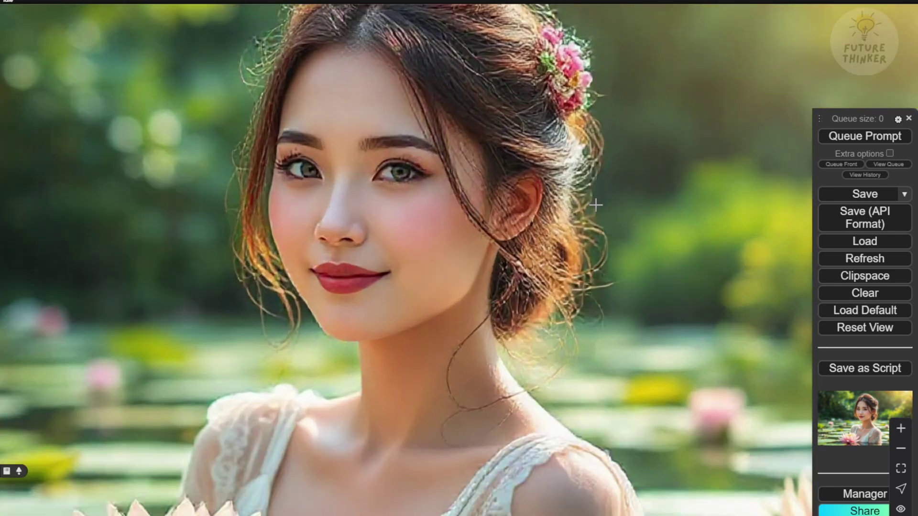
pyautogui.scroll(-5, 554, 149)
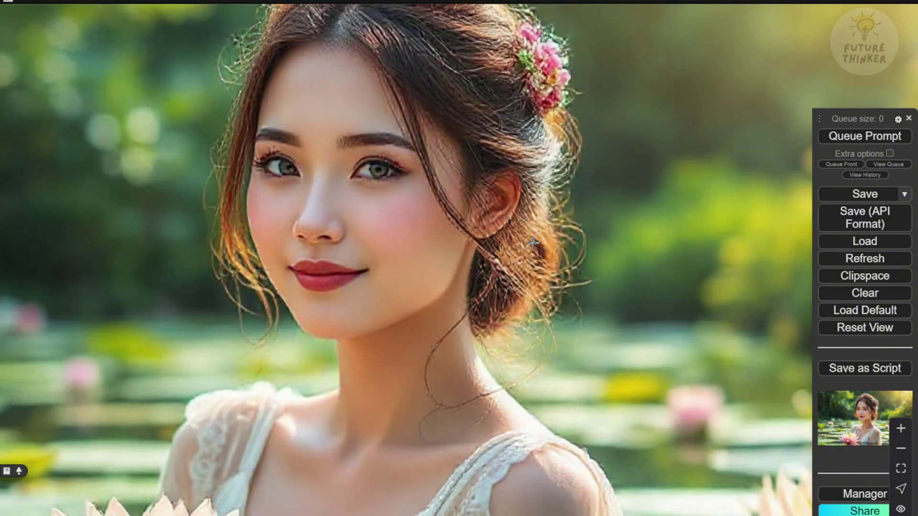
pyautogui.scroll(5, 193, 230)
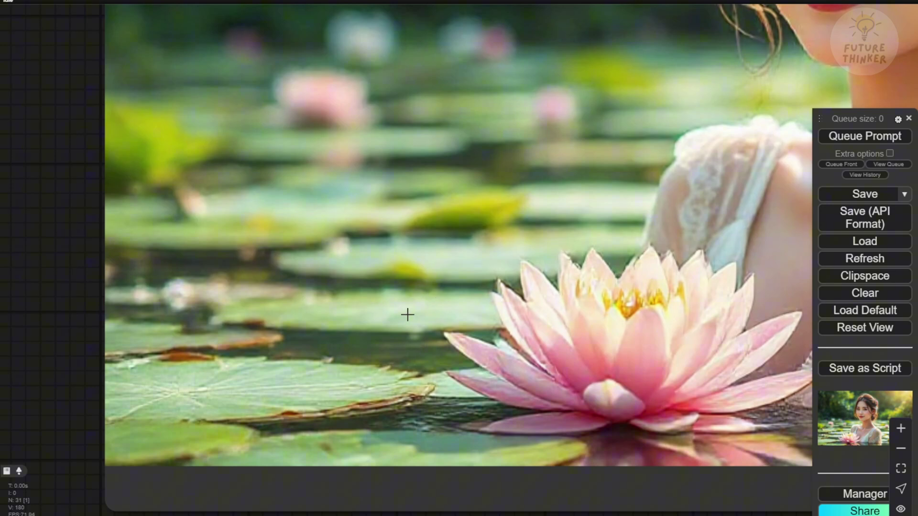
pyautogui.scroll(-3, 409, 314)
pyautogui.scroll(-3, 409, 314)
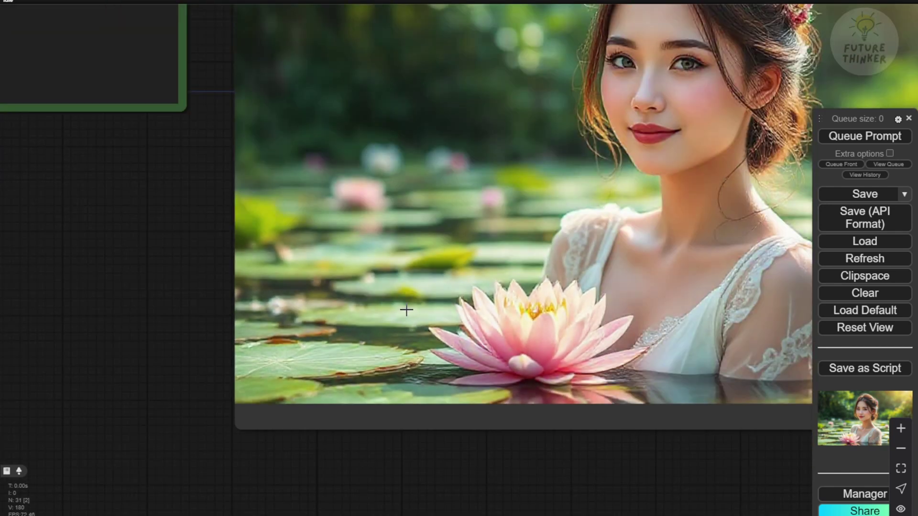
# Queue three more variations of the water-lily garden portrait
pyautogui.moveTo(162, 289); pyautogui.dragTo(163, 344)
pyautogui.scroll(-1, 70, 306)
pyautogui.scroll(-1, 73, 303)
pyautogui.hotkey('ctrl', 'Return')
pyautogui.moveTo(96, 314); pyautogui.dragTo(150, 314)
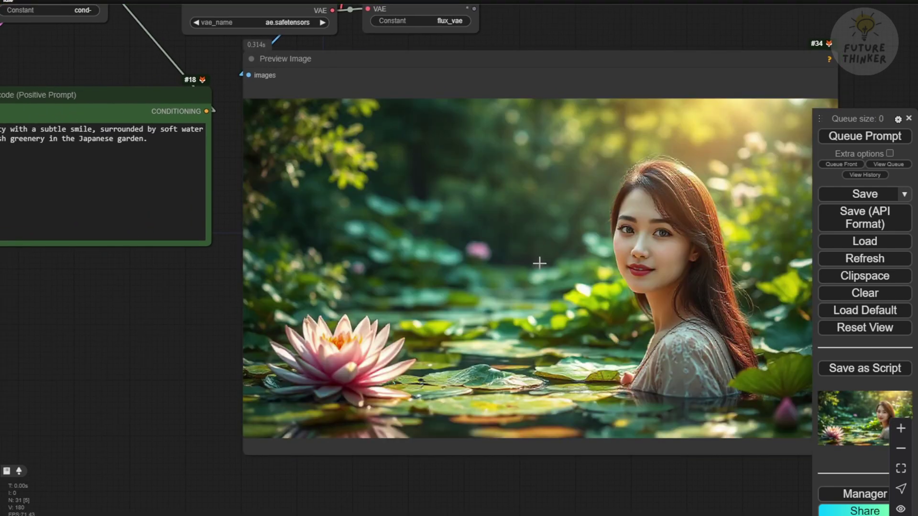
pyautogui.click(831, 137)
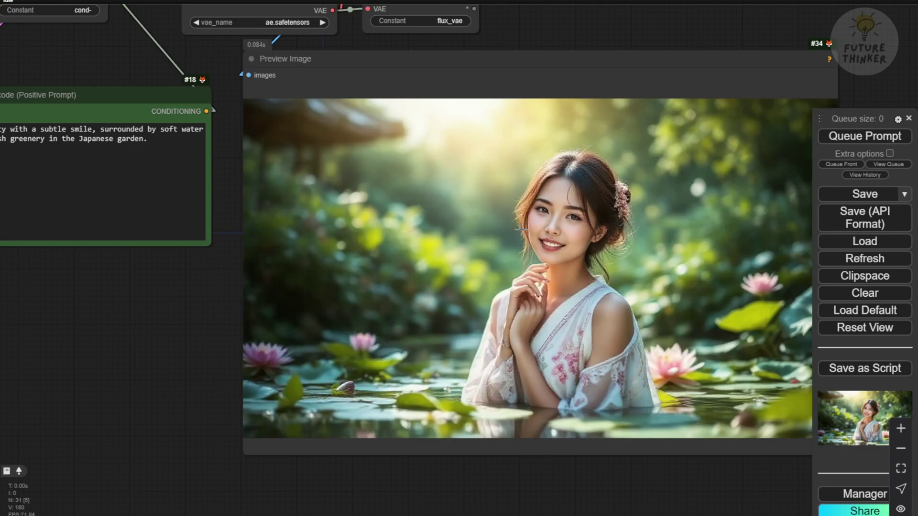
pyautogui.click(839, 137)
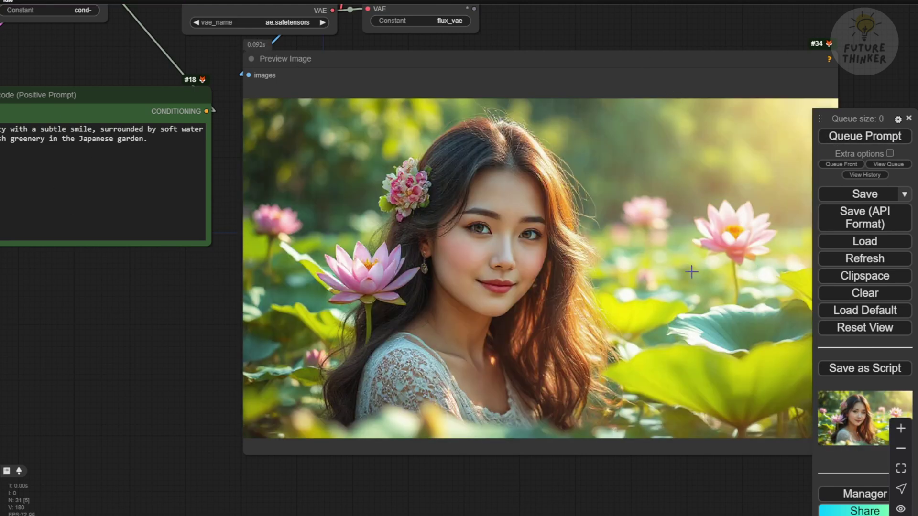
# Re-enable the 2nd Sampling group's nodes and collapse its image-grid Preview Image
pyautogui.scroll(-10, 566, 289)
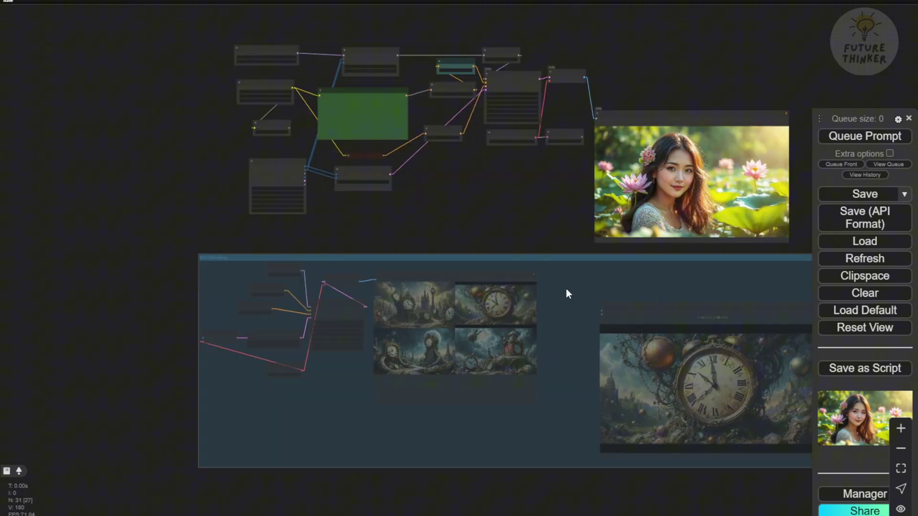
pyautogui.rightClick(569, 290)
pyautogui.click(616, 344)
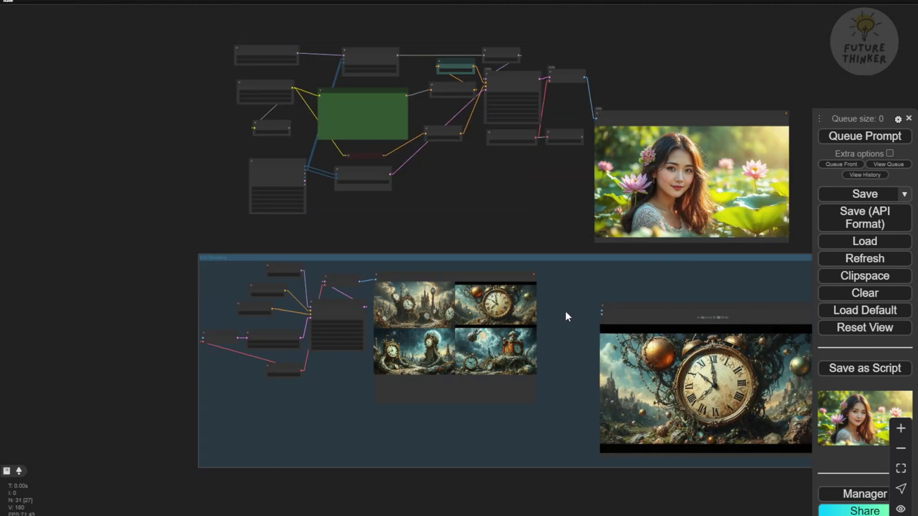
pyautogui.scroll(4, 396, 301)
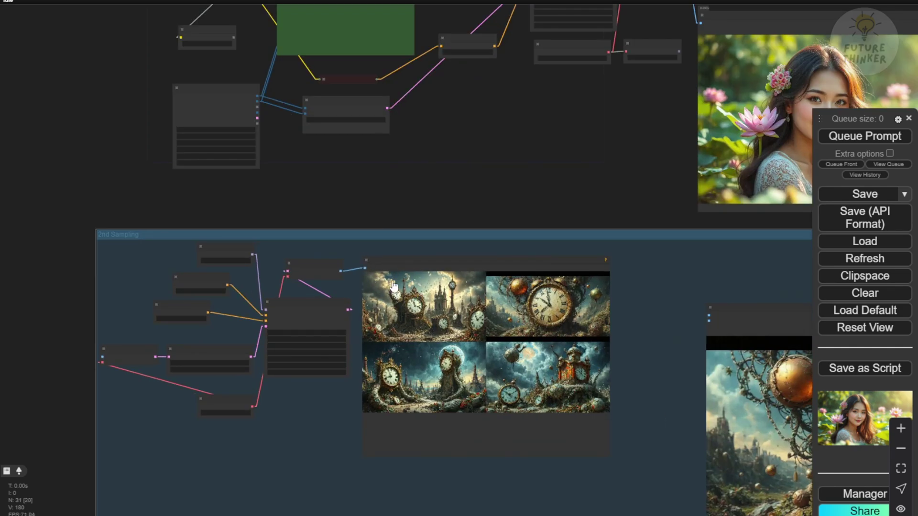
pyautogui.click(366, 261)
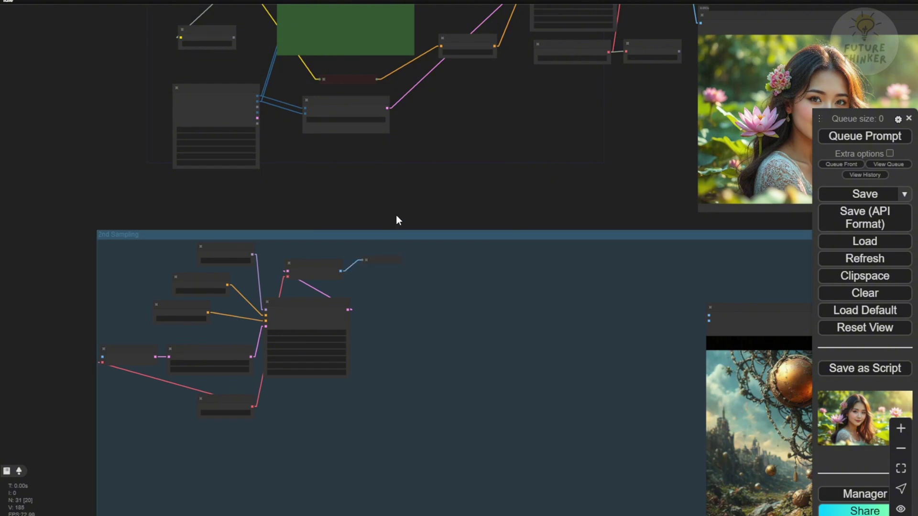
# Link the VAE Decode image through a new reroute into VAE Encode's pixels input
pyautogui.scroll(4, 506, 187)
pyautogui.scroll(-2, 420, 194)
pyautogui.moveTo(420, 194); pyautogui.dragTo(545, 179)
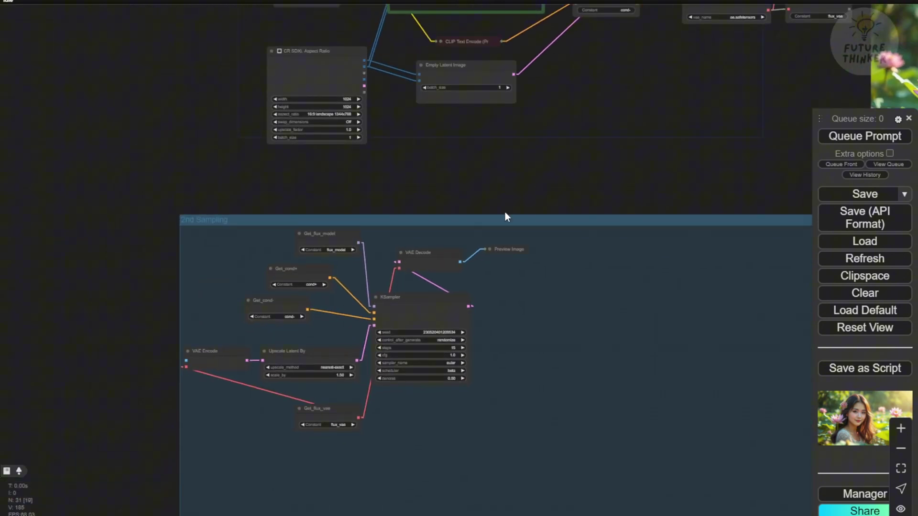
pyautogui.moveTo(501, 95); pyautogui.dragTo(55, 355)
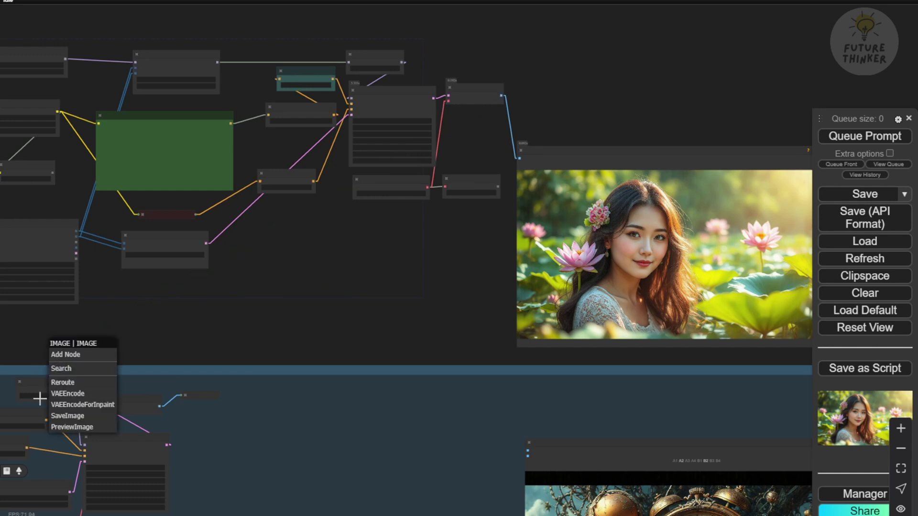
pyautogui.click(60, 382)
pyautogui.moveTo(60, 388); pyautogui.dragTo(443, 246)
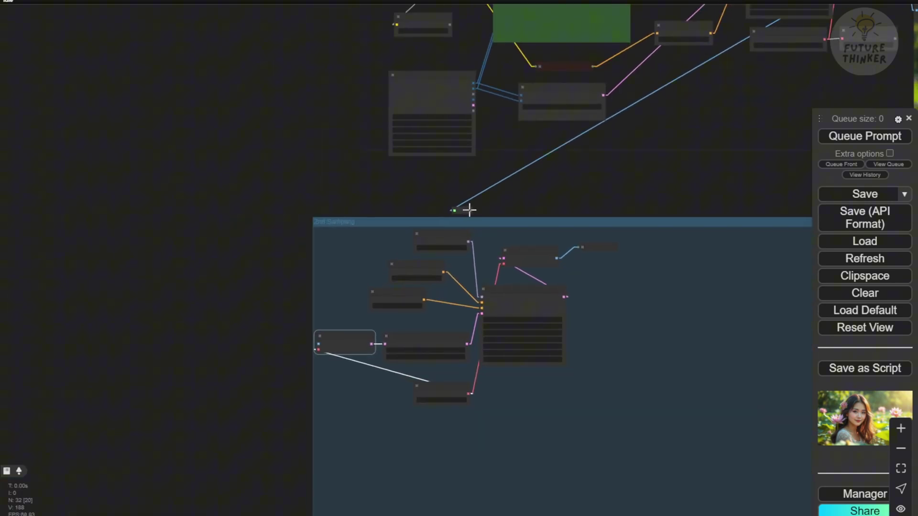
pyautogui.moveTo(470, 210); pyautogui.dragTo(316, 344)
pyautogui.scroll(9, 341, 332)
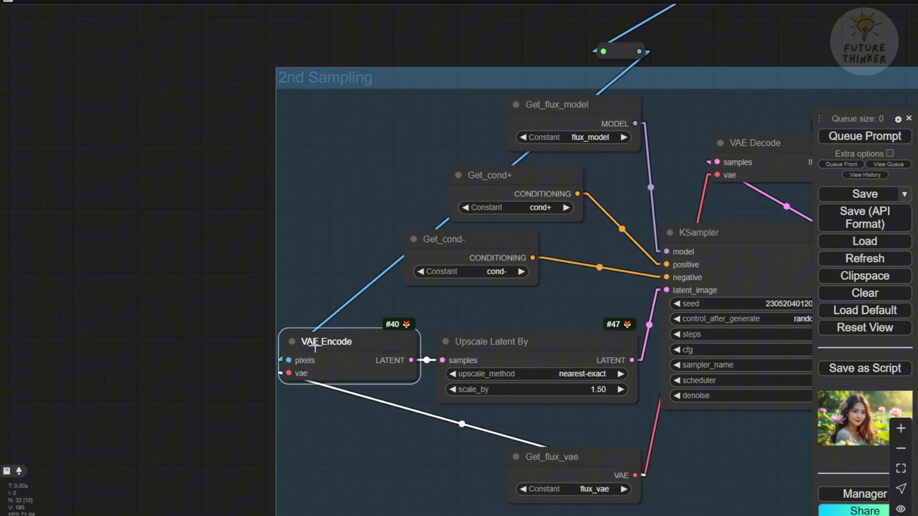
pyautogui.scroll(-3, 361, 274)
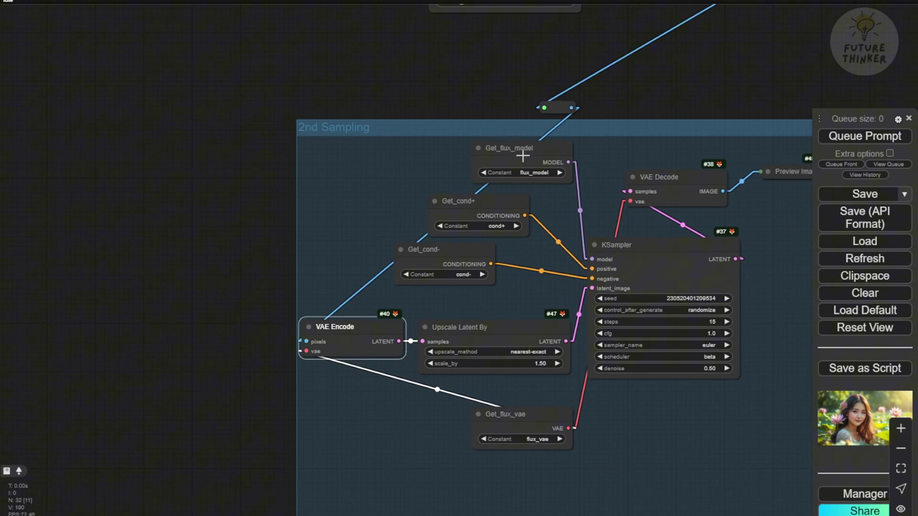
pyautogui.scroll(3, 534, 281)
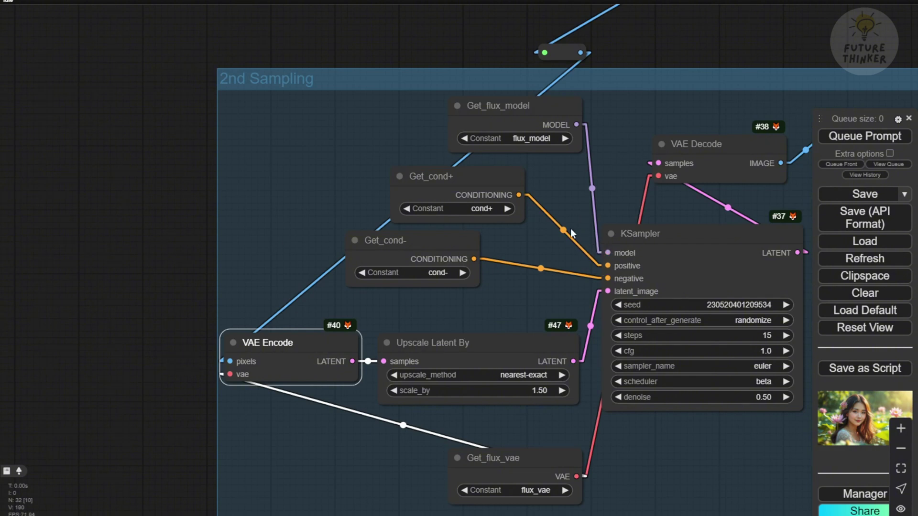
pyautogui.click(555, 109)
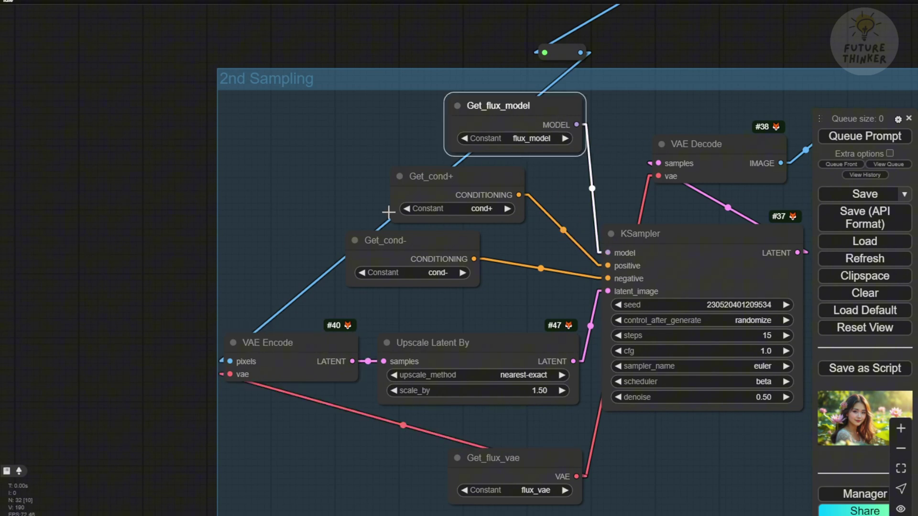
pyautogui.click(461, 188)
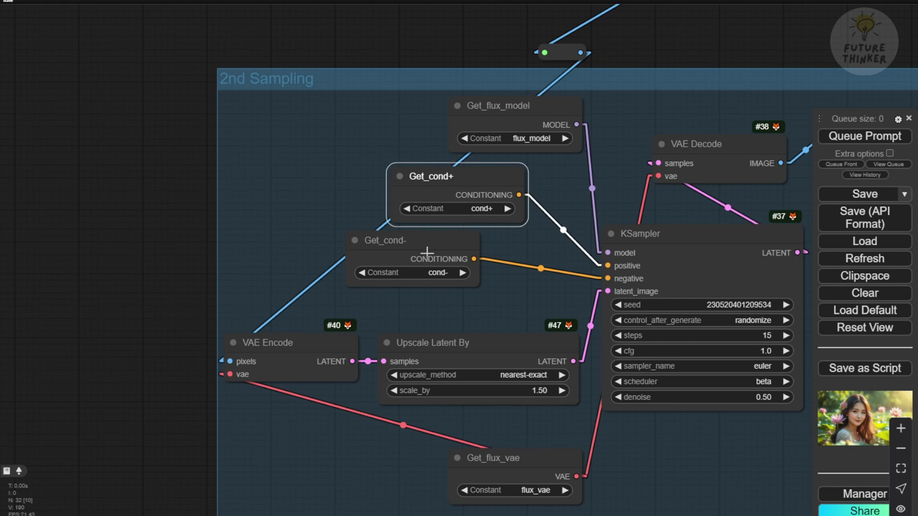
pyautogui.click(427, 252)
pyautogui.scroll(-5, 449, 344)
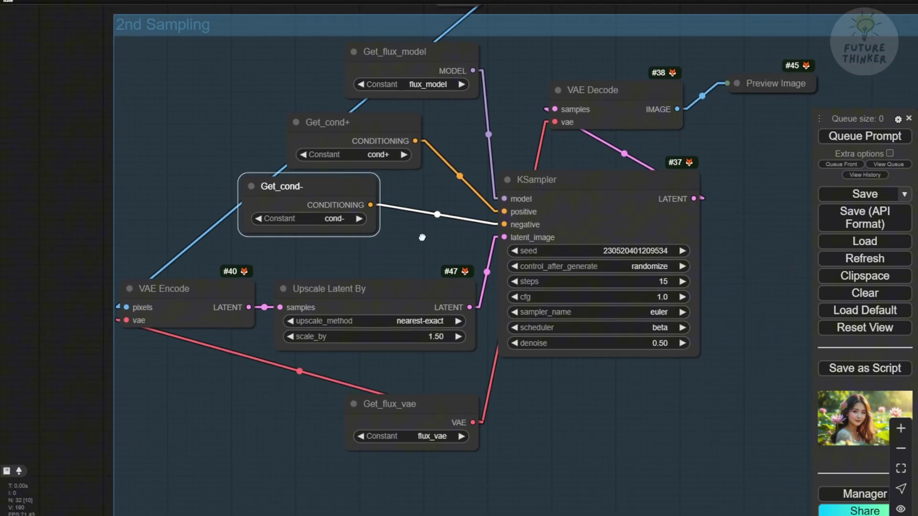
pyautogui.click(448, 344)
pyautogui.scroll(-3, 536, 372)
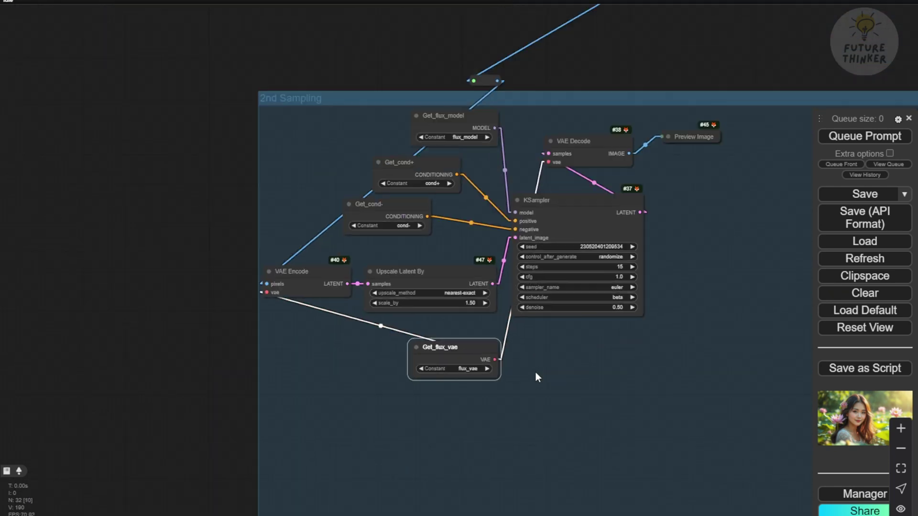
pyautogui.moveTo(658, 359); pyautogui.dragTo(506, 496)
pyautogui.scroll(5, 297, 307)
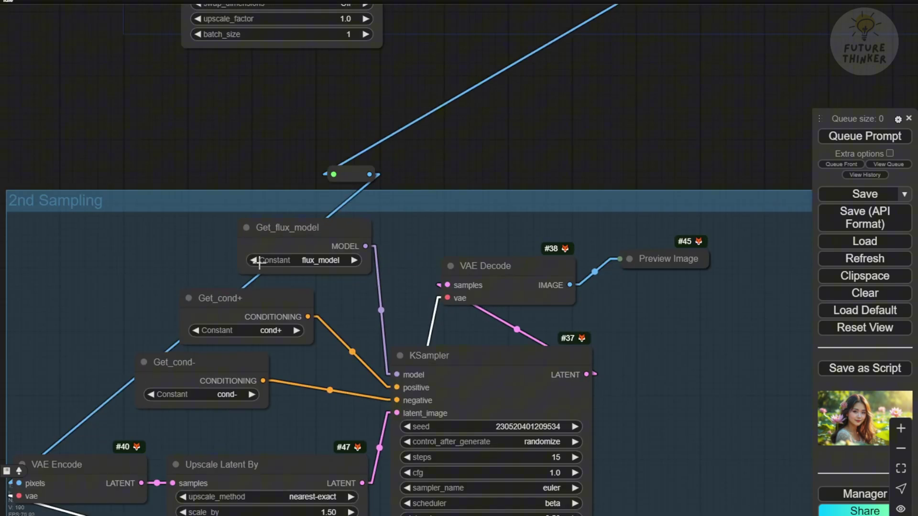
pyautogui.scroll(4, 303, 254)
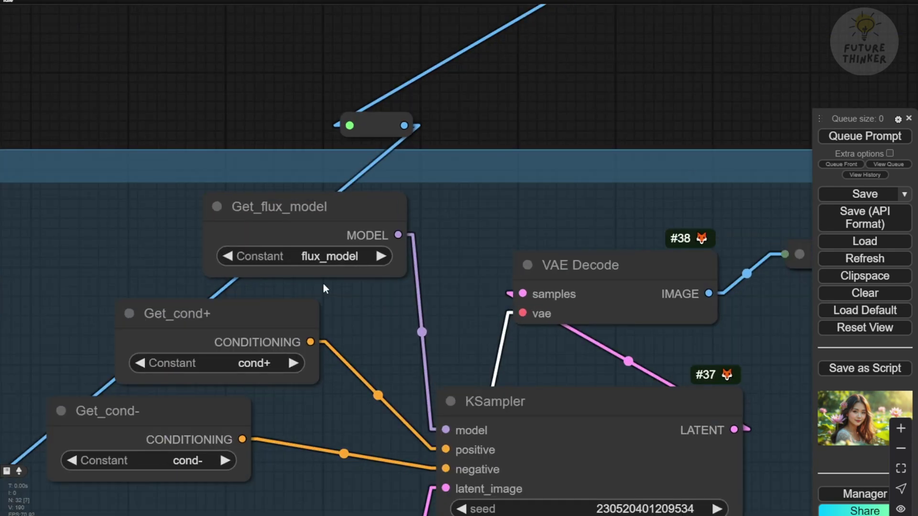
pyautogui.scroll(-4, 323, 283)
pyautogui.scroll(-2, 326, 283)
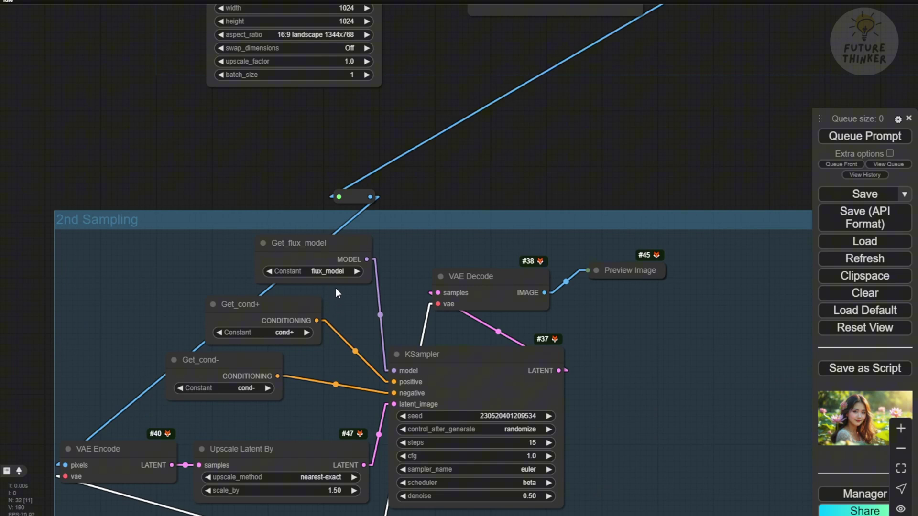
pyautogui.scroll(4, 537, 297)
pyautogui.click(537, 296)
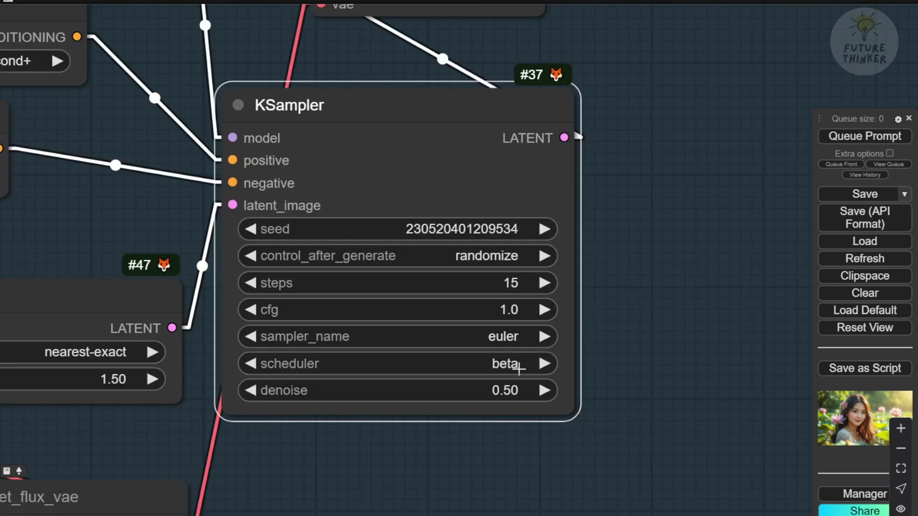
pyautogui.click(518, 370)
pyautogui.click(537, 344)
pyautogui.click(500, 278)
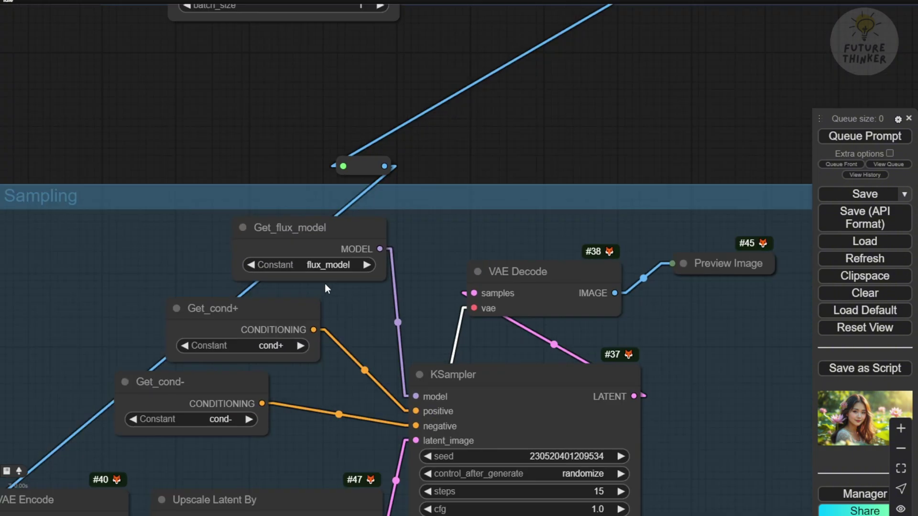
pyautogui.scroll(-3, 326, 285)
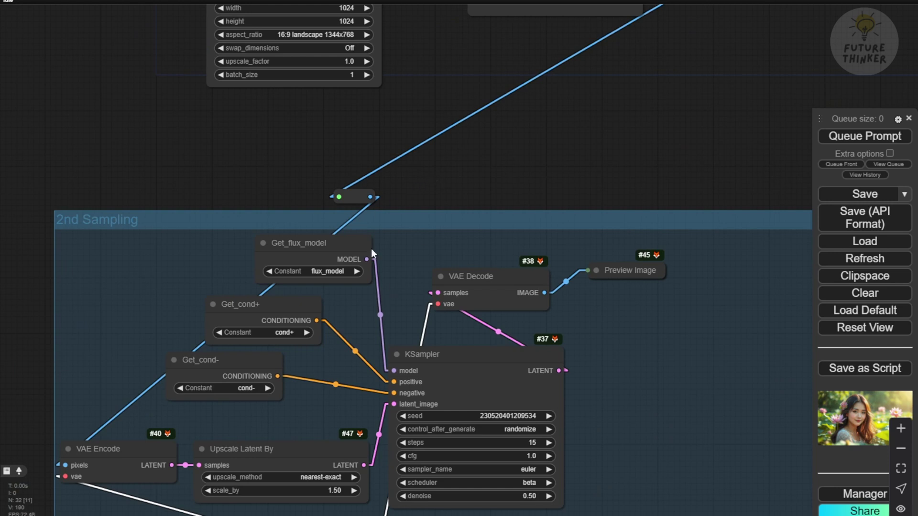
pyautogui.moveTo(404, 274); pyautogui.dragTo(313, 197)
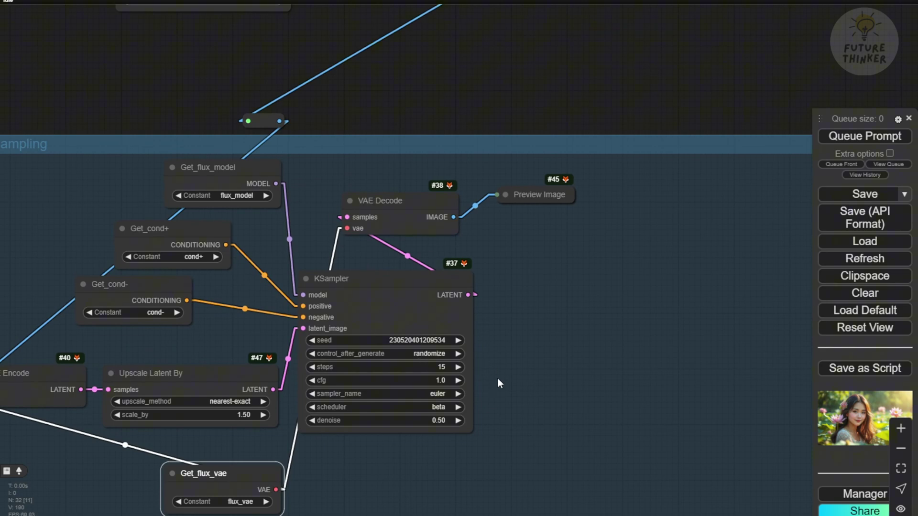
# On KSampler #37, choose the normal scheduler and raise steps from 15 to 25
pyautogui.scroll(5, 497, 378)
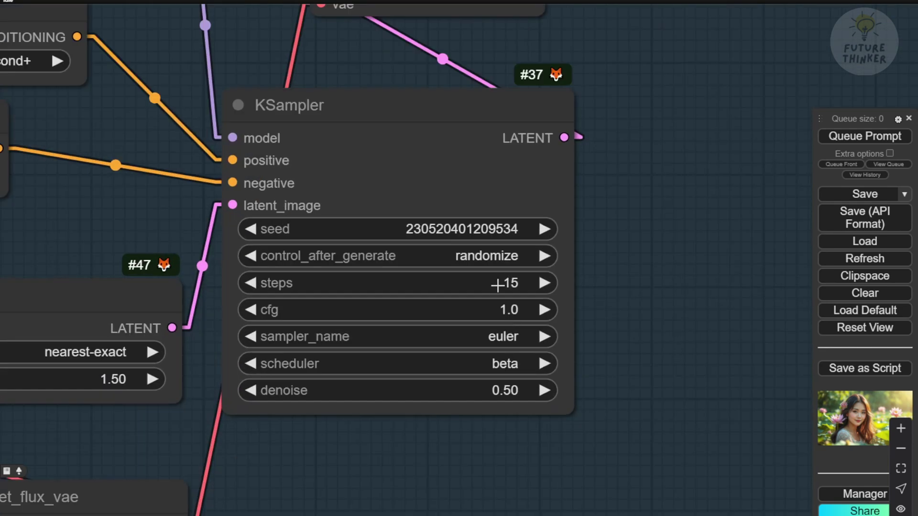
pyautogui.click(497, 286)
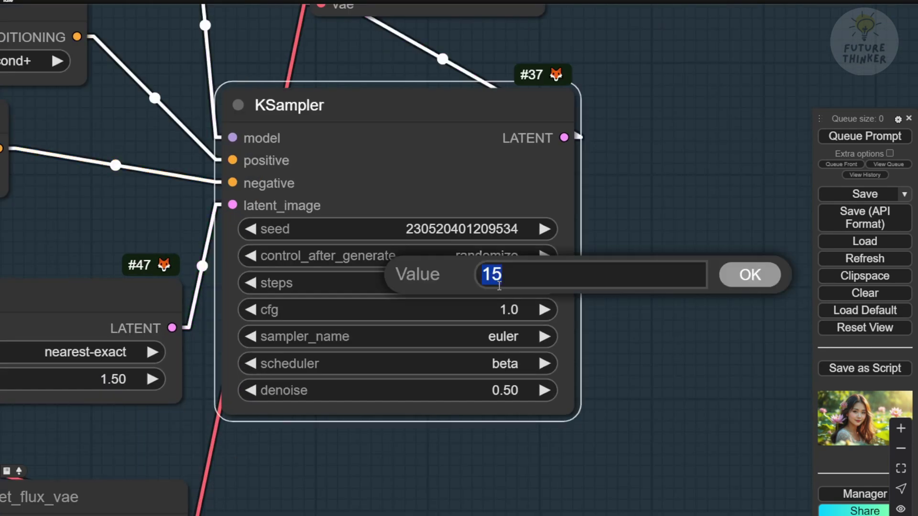
pyautogui.click(749, 275)
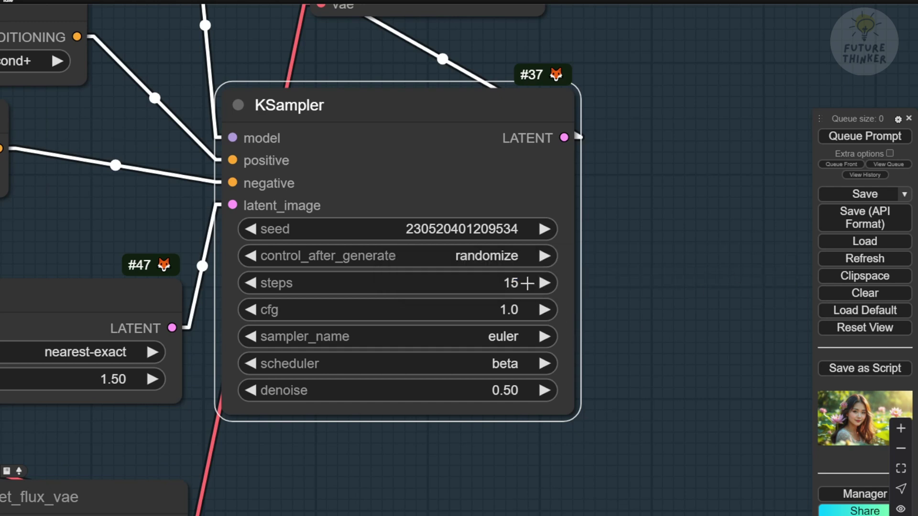
pyautogui.click(520, 363)
pyautogui.click(534, 348)
pyautogui.click(500, 289)
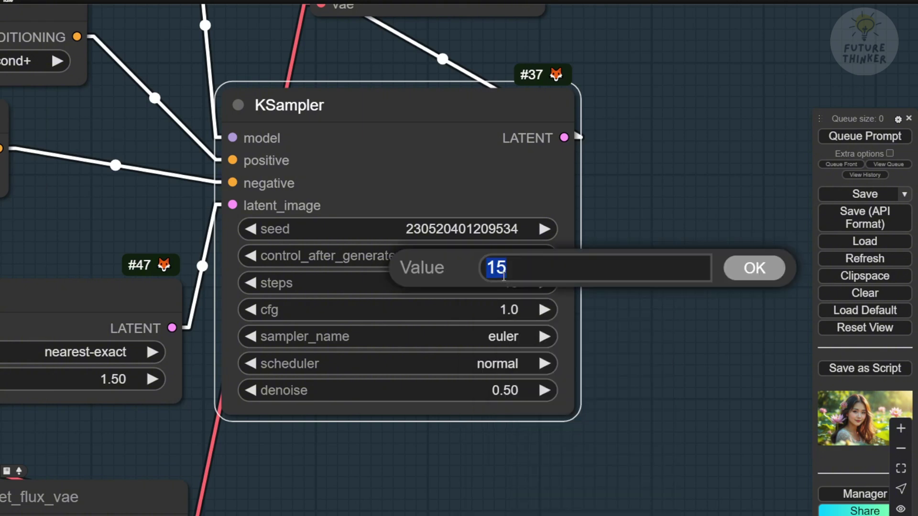
pyautogui.write('25')
pyautogui.click(754, 270)
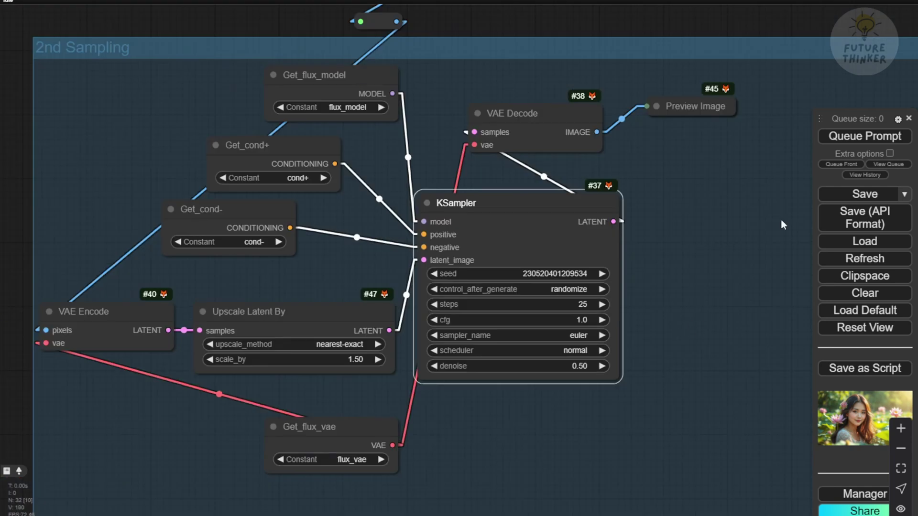
# Queue the workflow with Ctrl+Enter and check the first sampler's seed settings
pyautogui.hotkey('ctrl', 'Return')
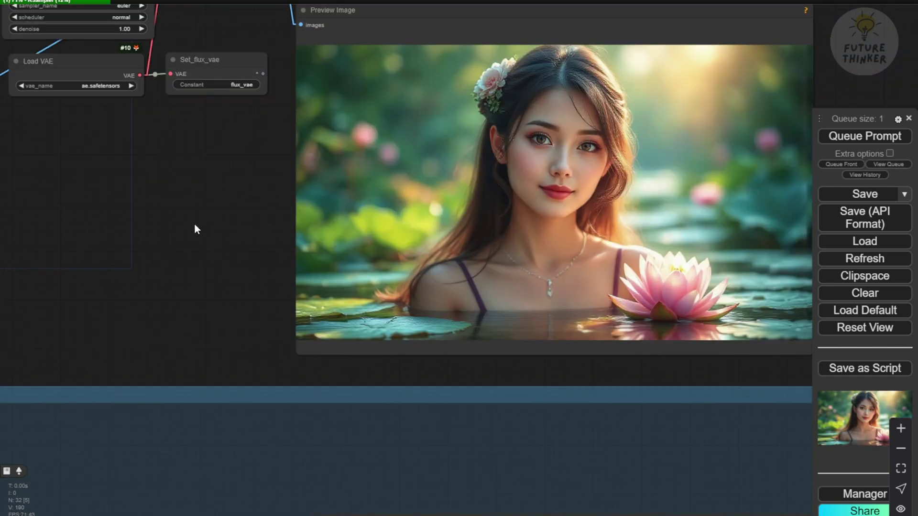
pyautogui.moveTo(205, 229); pyautogui.dragTo(149, 293)
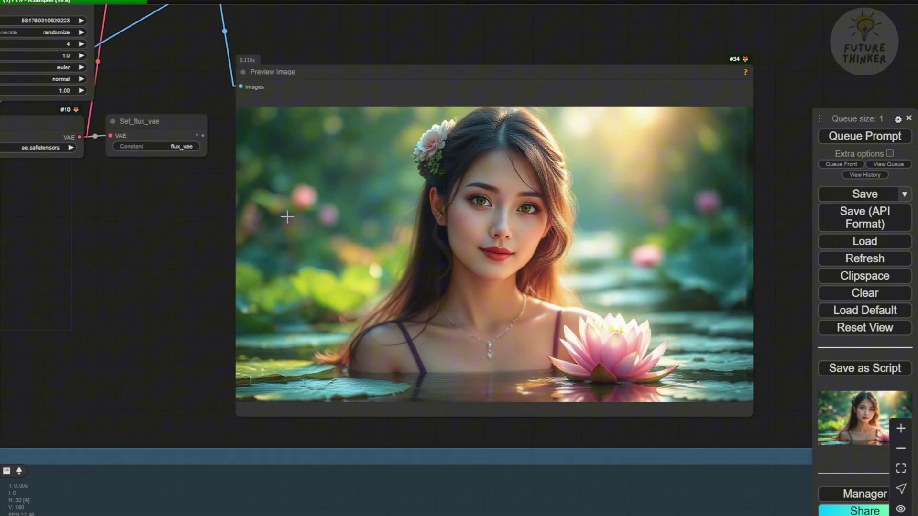
pyautogui.scroll(4, 614, 292)
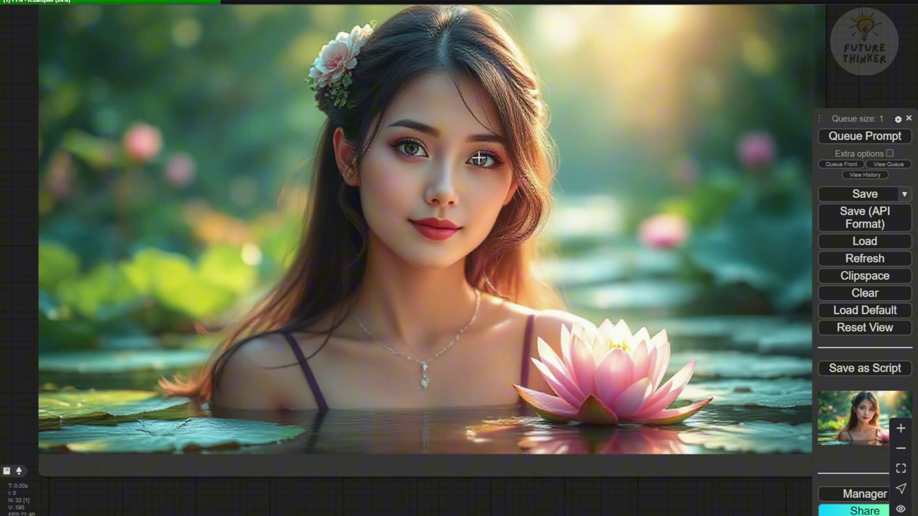
pyautogui.scroll(-1, 495, 308)
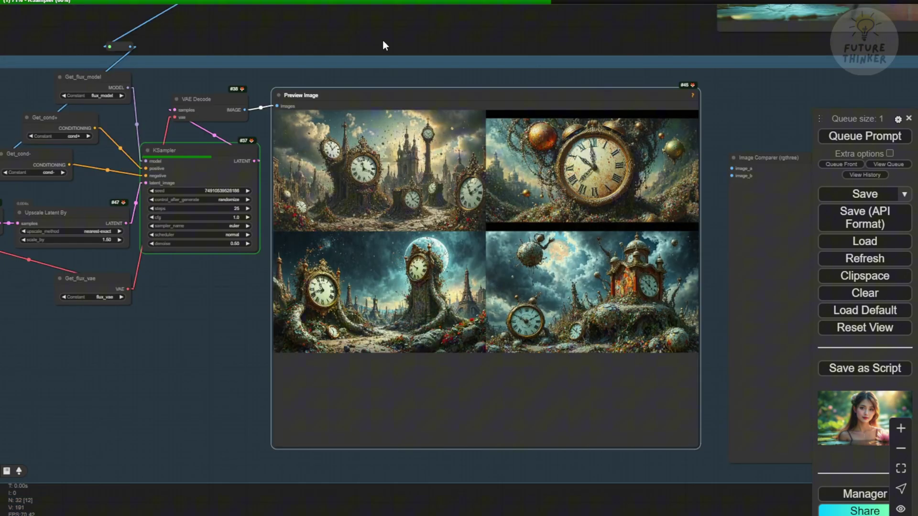
# Watch the second sampling preview show the refined lotus-pond portrait
pyautogui.moveTo(383, 41); pyautogui.dragTo(433, 55)
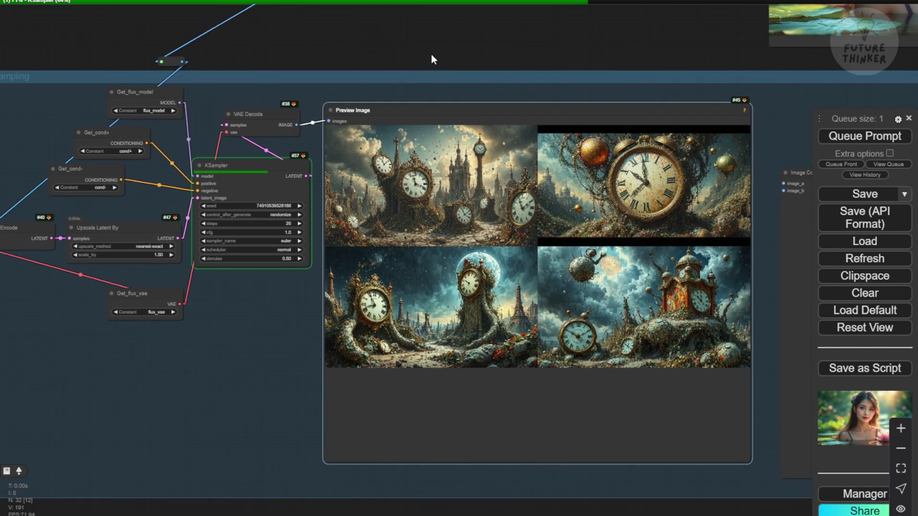
pyautogui.scroll(7, 287, 235)
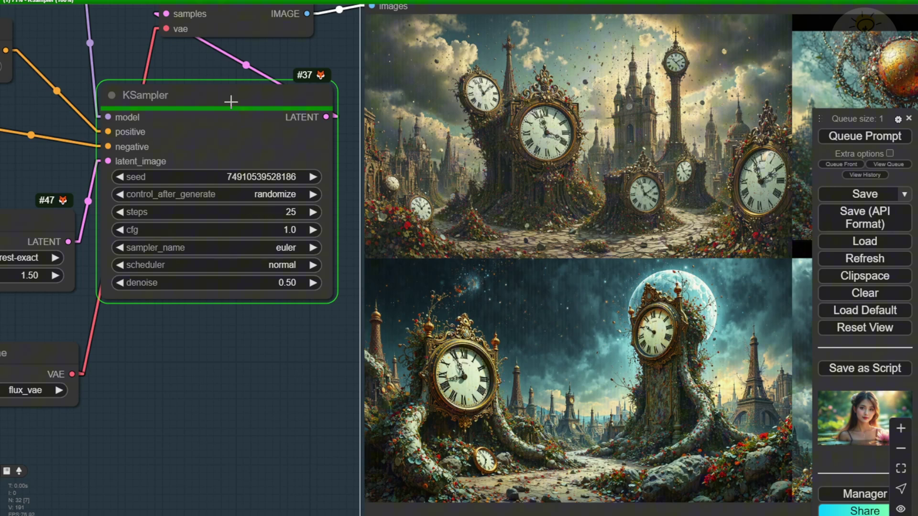
pyautogui.scroll(-3, 228, 370)
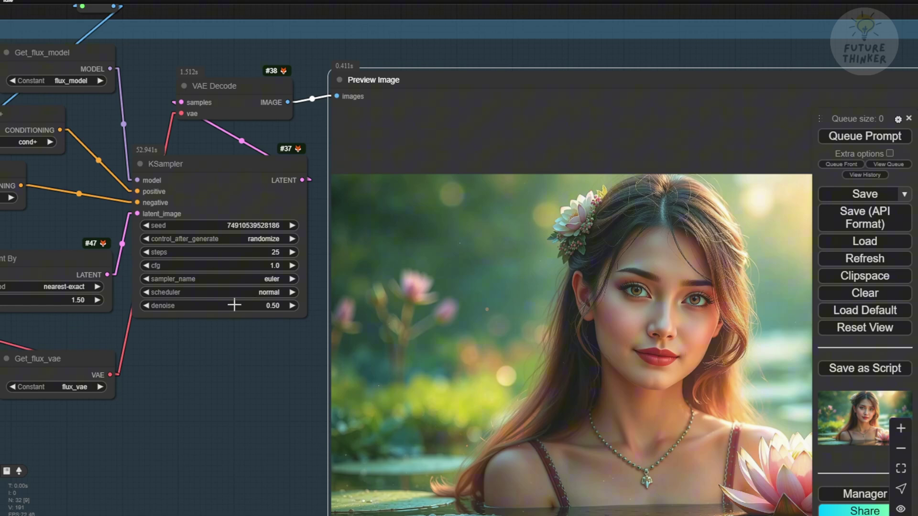
pyautogui.scroll(-3, 204, 138)
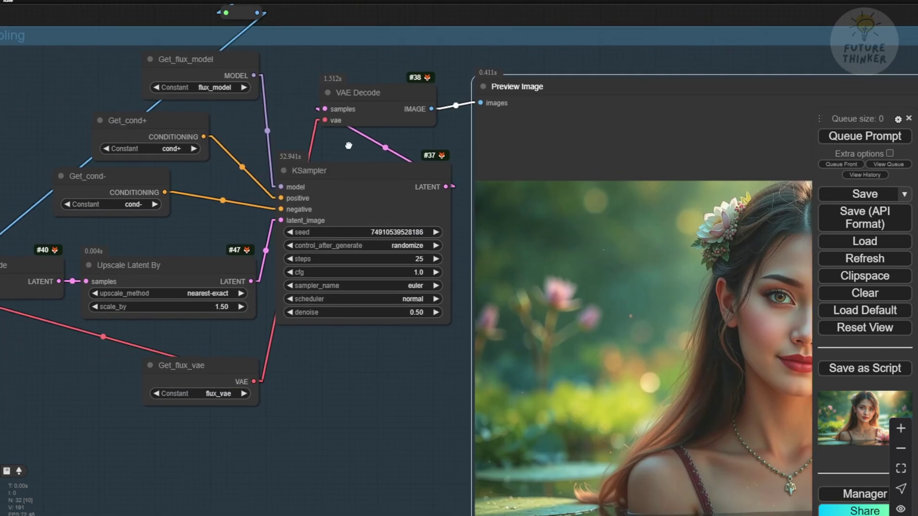
pyautogui.scroll(6, 277, 258)
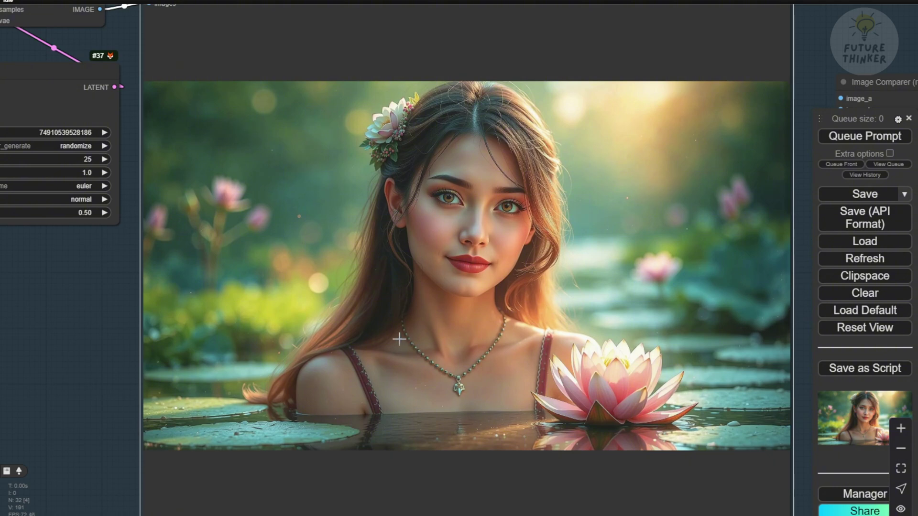
# Move the refined Preview Image #45 up beside the first-pass Preview Image #34
pyautogui.scroll(-1, 311, 308)
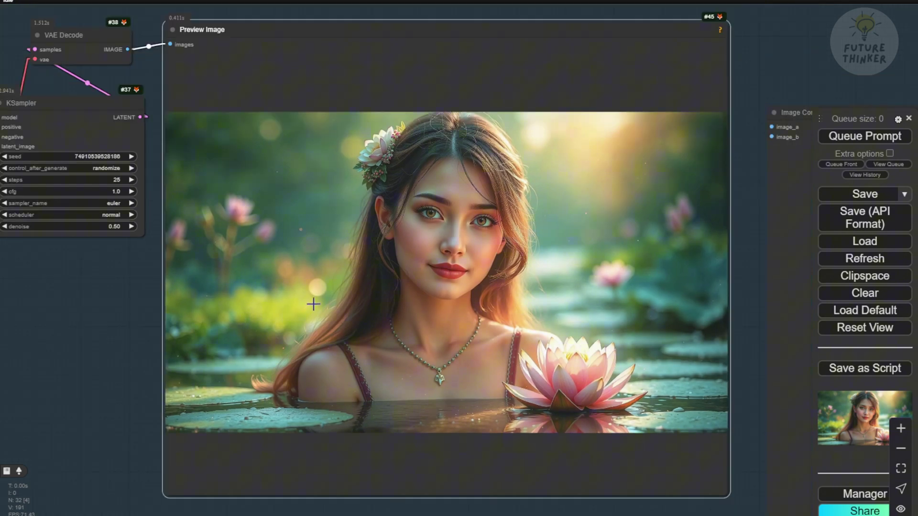
pyautogui.scroll(-1, 313, 304)
pyautogui.scroll(-1, 313, 304)
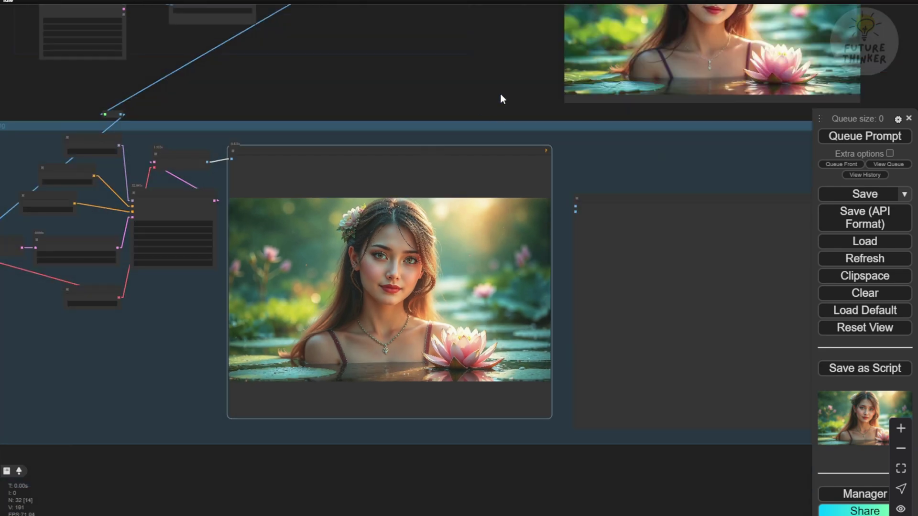
pyautogui.moveTo(494, 98); pyautogui.dragTo(186, 210)
pyautogui.moveTo(172, 260); pyautogui.dragTo(779, 19)
pyautogui.moveTo(565, 60); pyautogui.dragTo(536, 162)
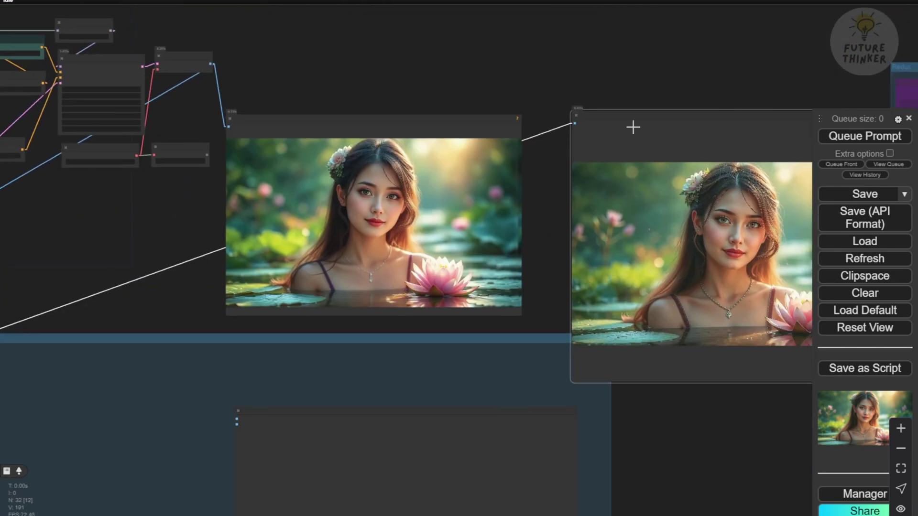
pyautogui.moveTo(635, 127); pyautogui.dragTo(596, 64)
# Frame both portraits side by side, then nudge the Image Comparer node upward
pyautogui.scroll(5, 601, 460)
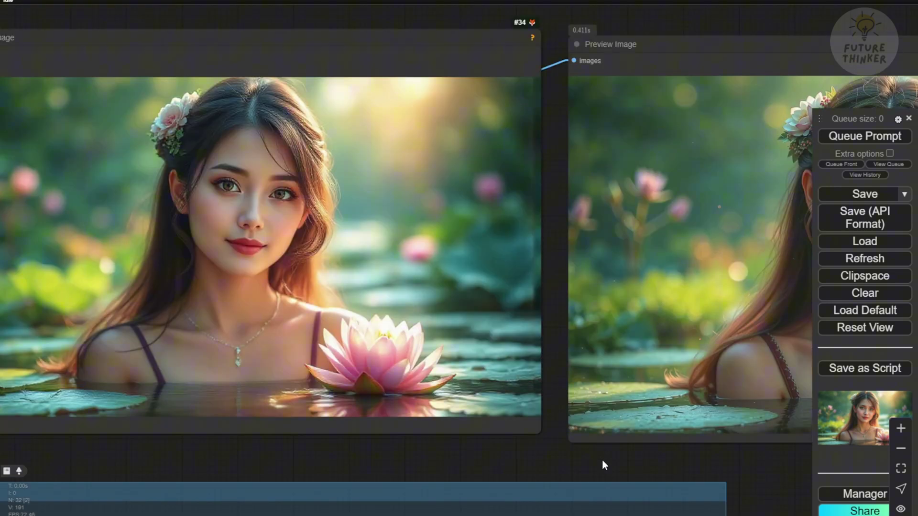
pyautogui.scroll(-3, 617, 459)
pyautogui.moveTo(630, 460); pyautogui.dragTo(345, 408)
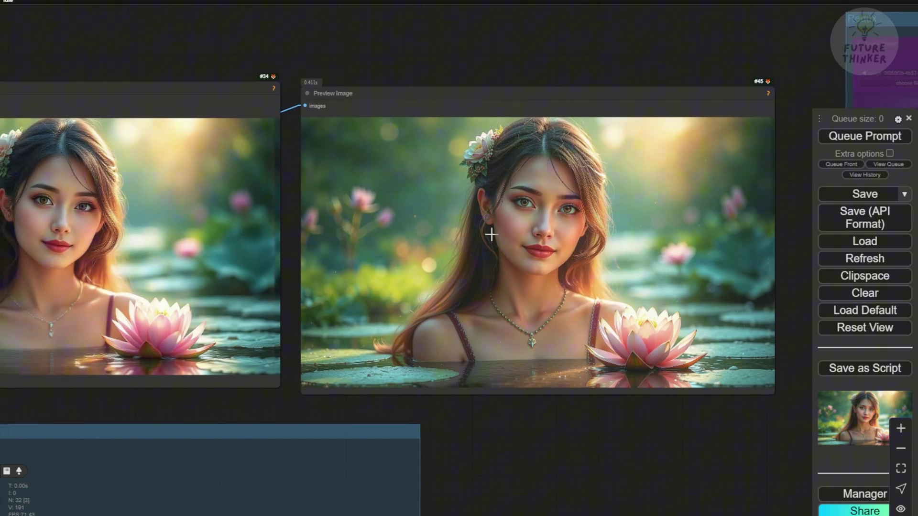
pyautogui.scroll(2, 517, 251)
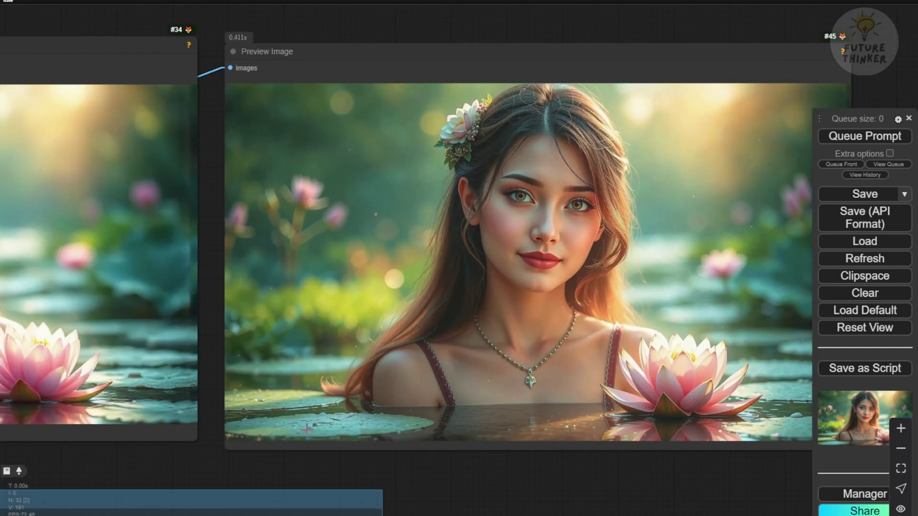
pyautogui.moveTo(227, 465); pyautogui.dragTo(442, 459)
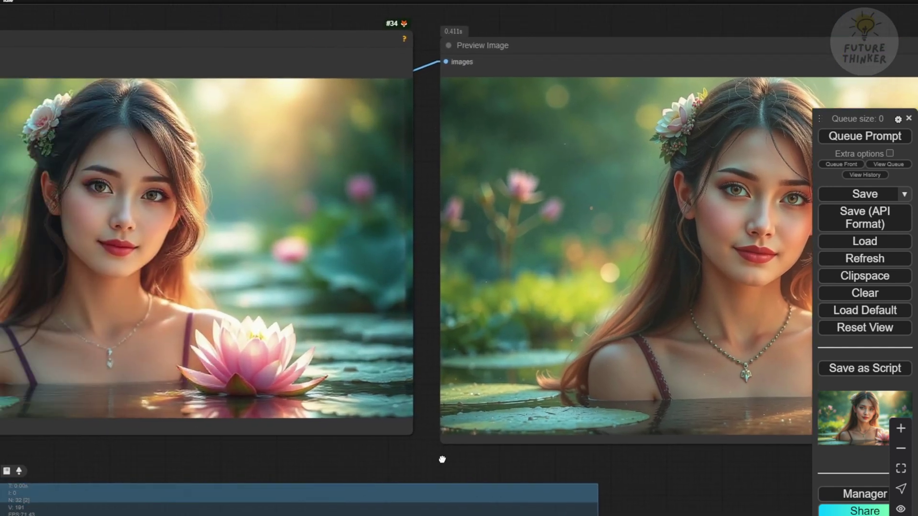
pyautogui.scroll(-2, 669, 201)
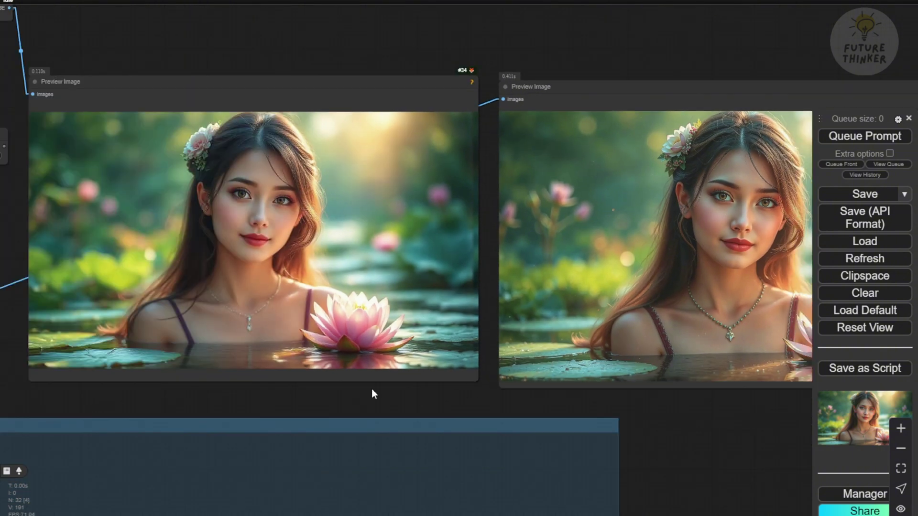
pyautogui.scroll(-3, 354, 397)
pyautogui.moveTo(338, 401); pyautogui.dragTo(528, 219)
pyautogui.moveTo(376, 336); pyautogui.dragTo(377, 283)
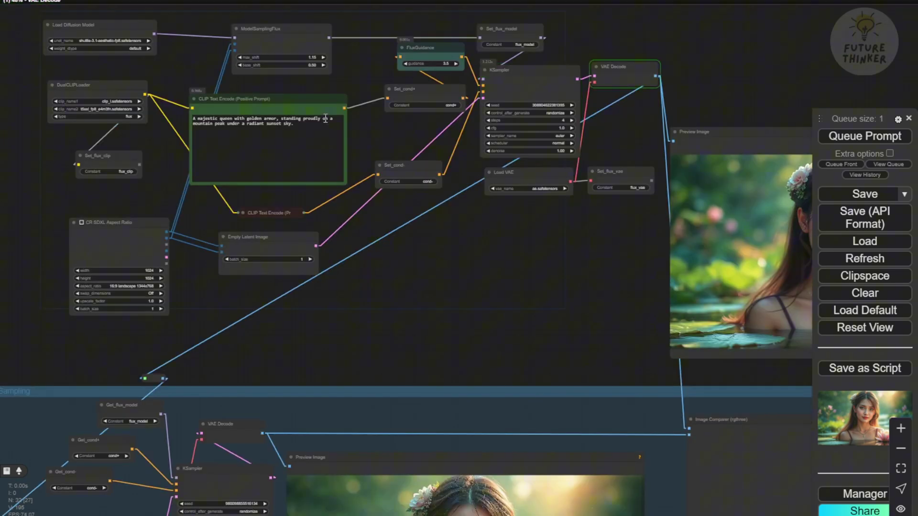
# Shift the first-pass sunset preview node up slightly
pyautogui.scroll(3, 362, 130)
pyautogui.moveTo(428, 313); pyautogui.dragTo(265, 291)
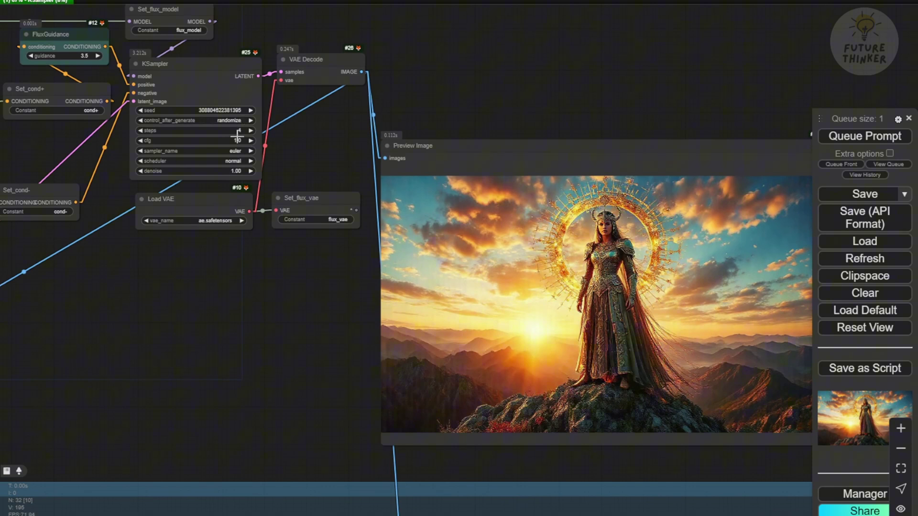
pyautogui.moveTo(553, 164); pyautogui.dragTo(551, 130)
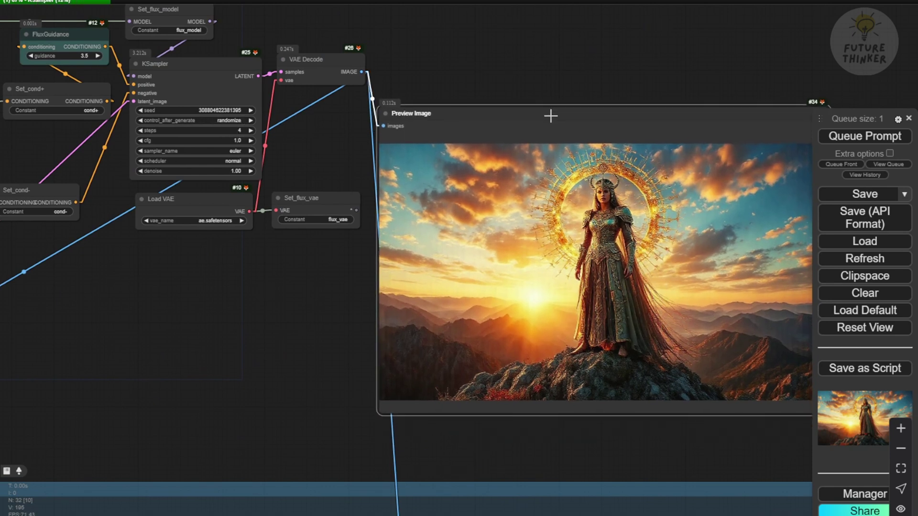
pyautogui.moveTo(556, 80); pyautogui.dragTo(493, 82)
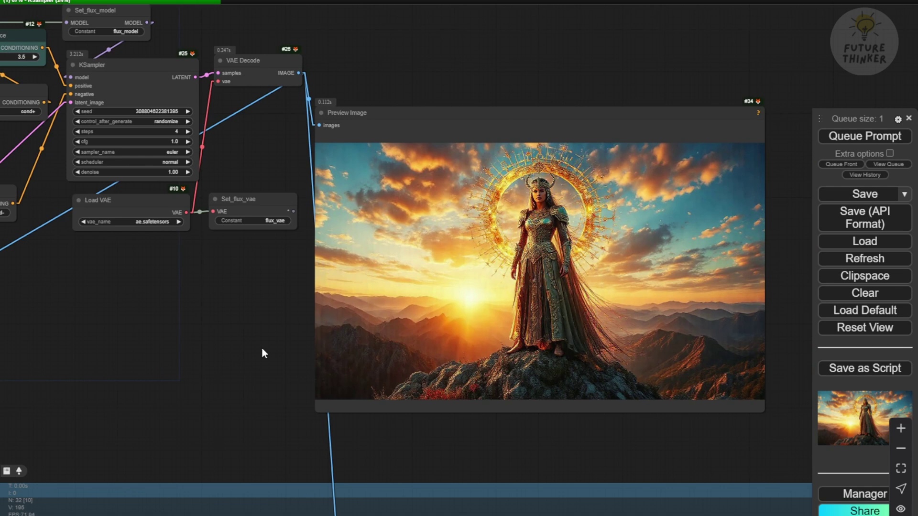
# Check the Image Comparer, then resize the first-pass preview larger to show the armored queen
pyautogui.moveTo(182, 416); pyautogui.dragTo(321, 241)
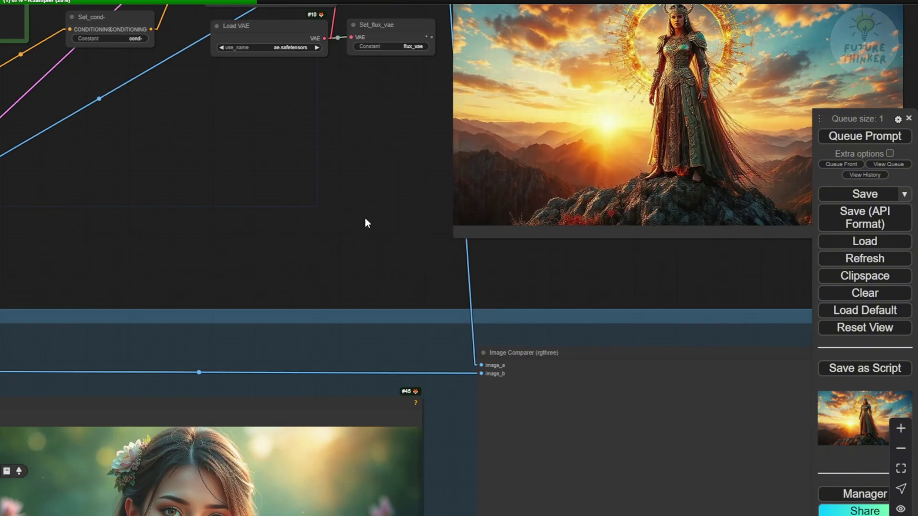
pyautogui.scroll(-1, 272, 267)
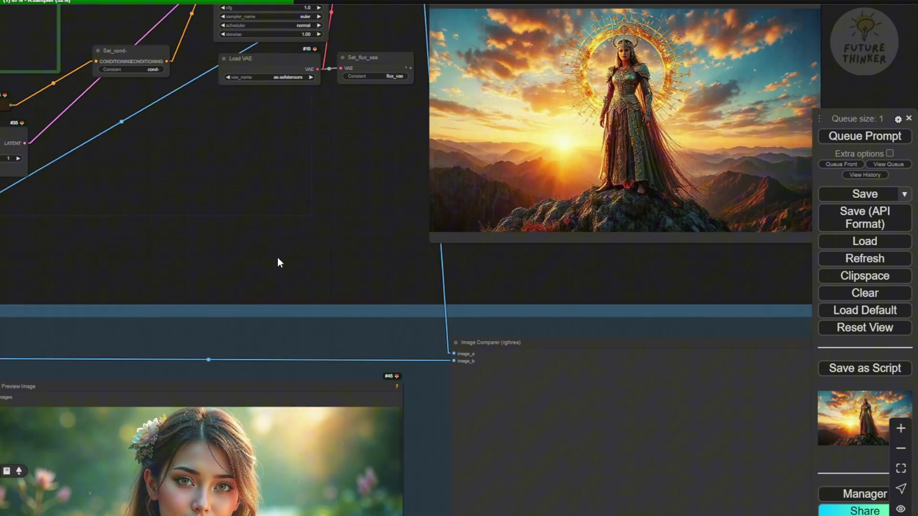
pyautogui.moveTo(236, 243); pyautogui.dragTo(394, 145)
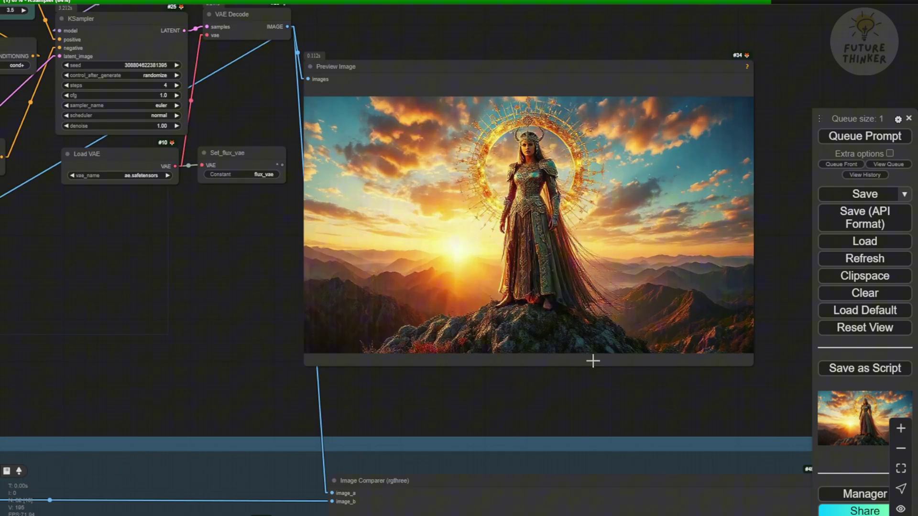
pyautogui.moveTo(752, 366); pyautogui.dragTo(812, 404)
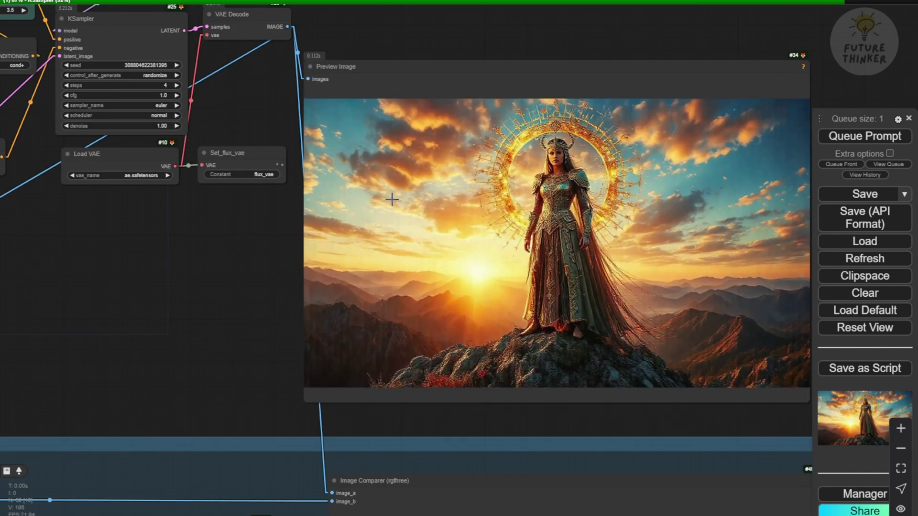
# Nudge the preview back into place and zoom into the Image Comparer's warrior images
pyautogui.moveTo(321, 254)
pyautogui.mouseDown()
pyautogui.moveTo(236, 263)
pyautogui.moveTo(317, 263)
pyautogui.mouseUp()
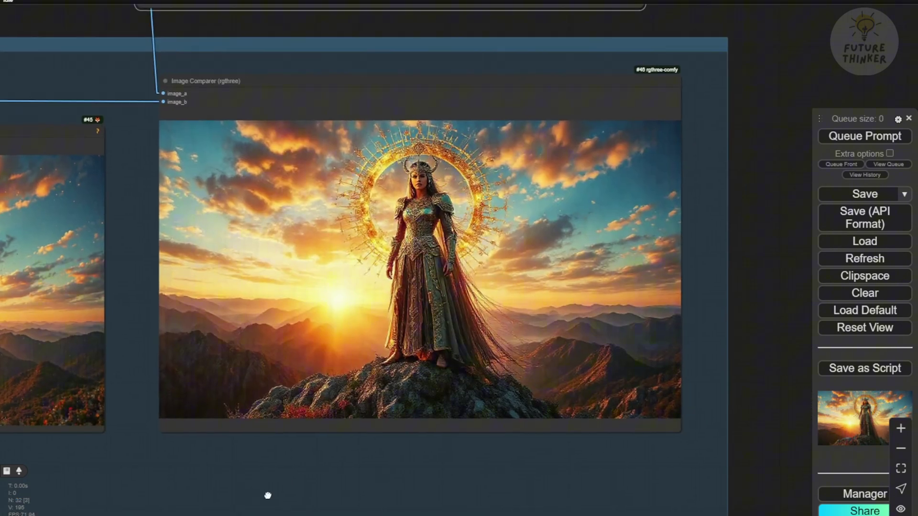
pyautogui.scroll(1, 134, 471)
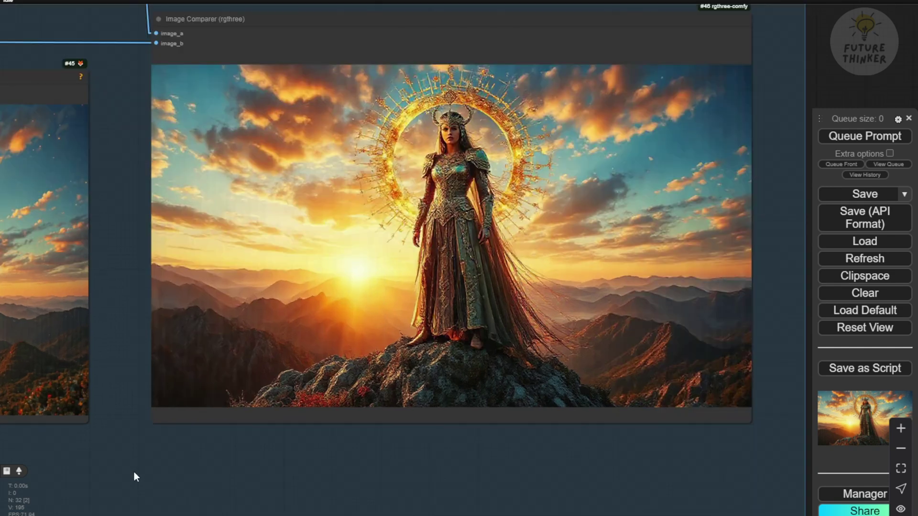
pyautogui.moveTo(171, 482); pyautogui.dragTo(254, 491)
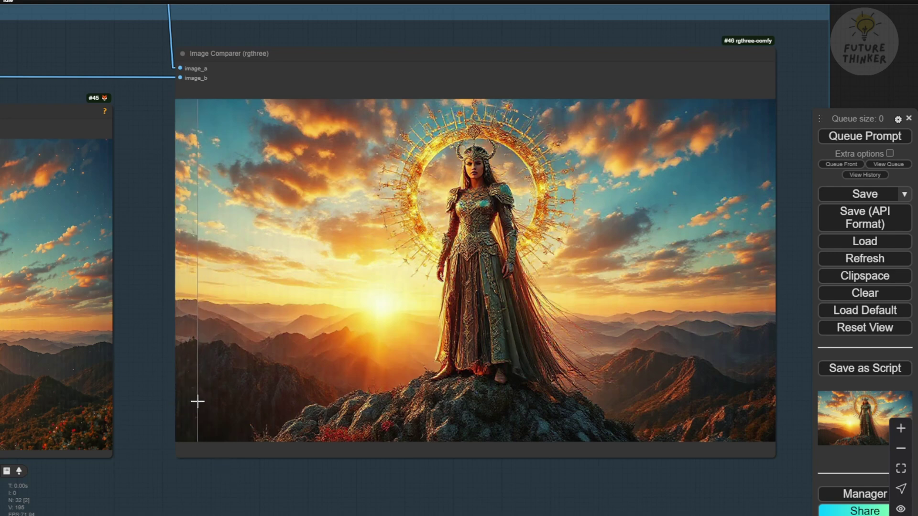
pyautogui.scroll(10, 454, 172)
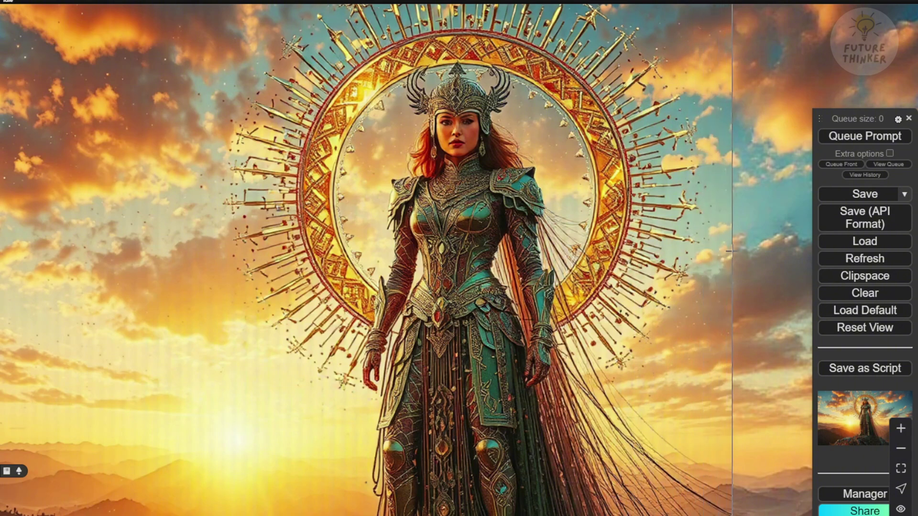
pyautogui.scroll(-3, 732, 252)
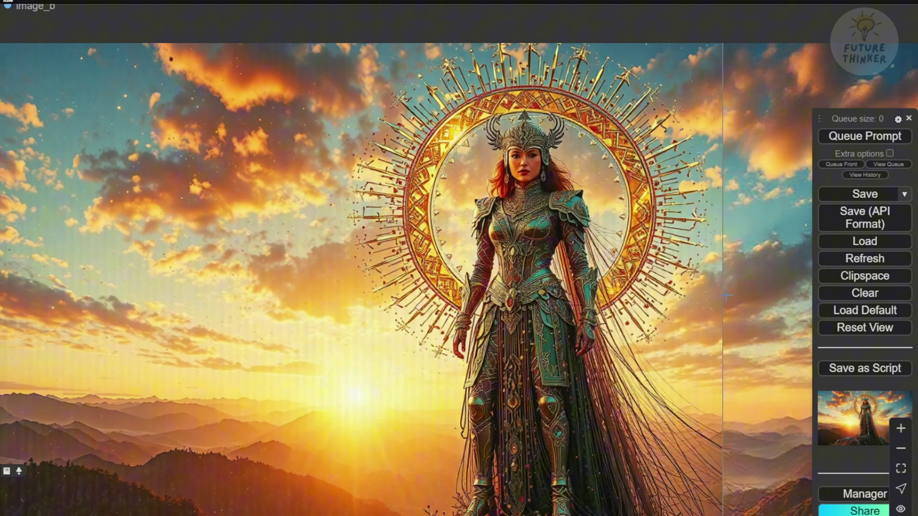
pyautogui.scroll(-6, 739, 297)
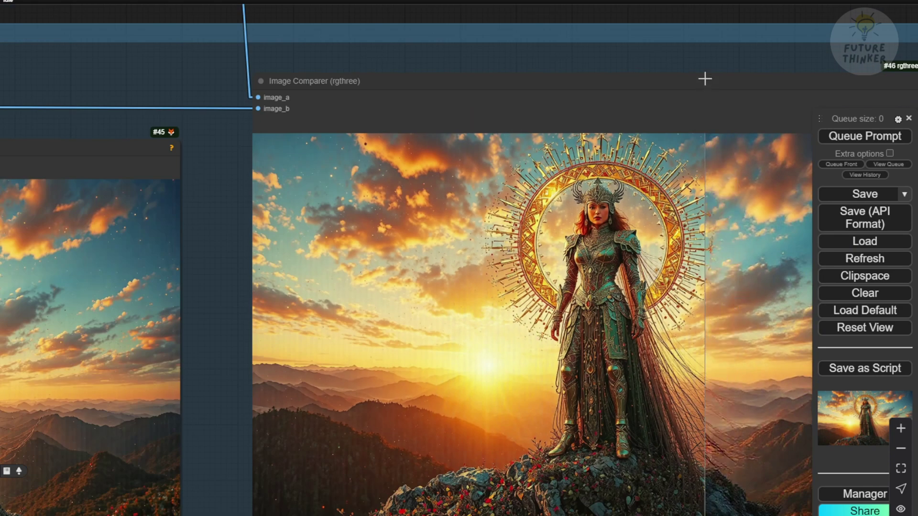
pyautogui.scroll(2, 706, 57)
# Recenter the compared warrior image, then queue the lioness-on-a-rock prompt
pyautogui.moveTo(645, 5); pyautogui.dragTo(562, 21)
pyautogui.scroll(4, 475, 195)
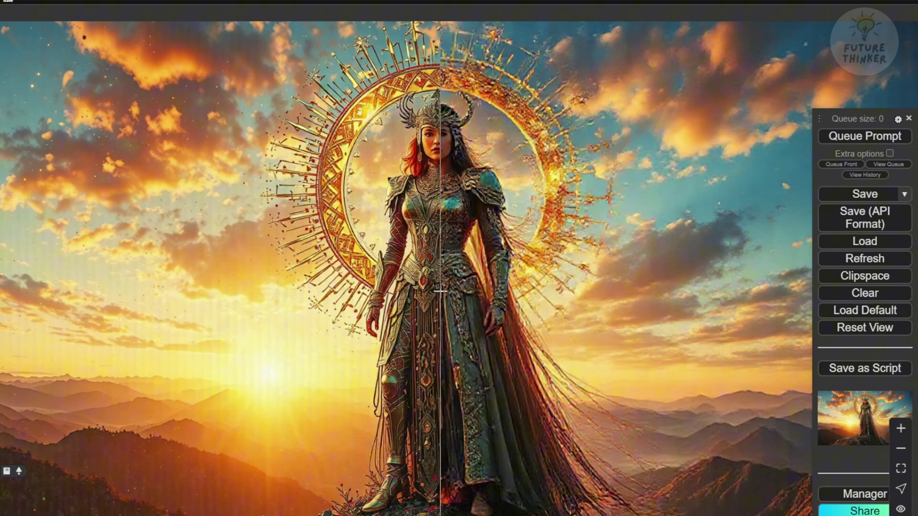
pyautogui.scroll(-2, 616, 310)
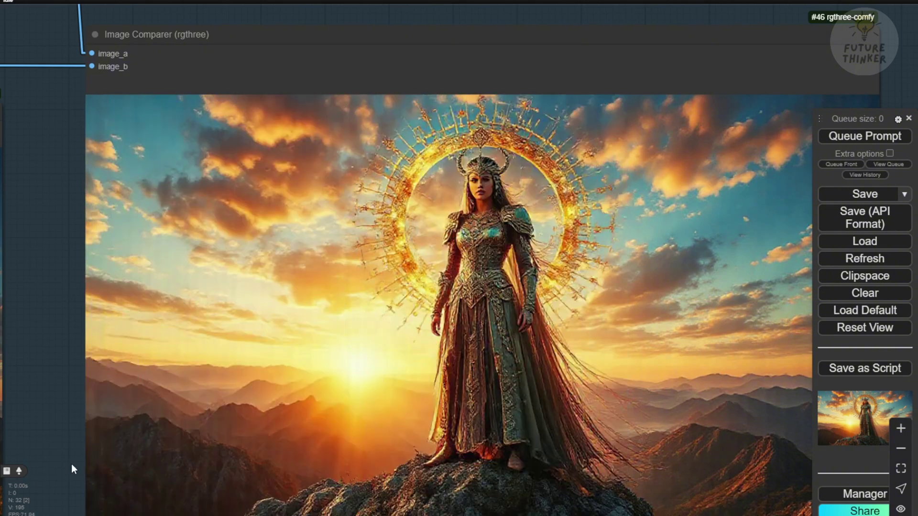
pyautogui.moveTo(71, 463); pyautogui.dragTo(65, 312)
pyautogui.moveTo(251, 361); pyautogui.dragTo(271, 460)
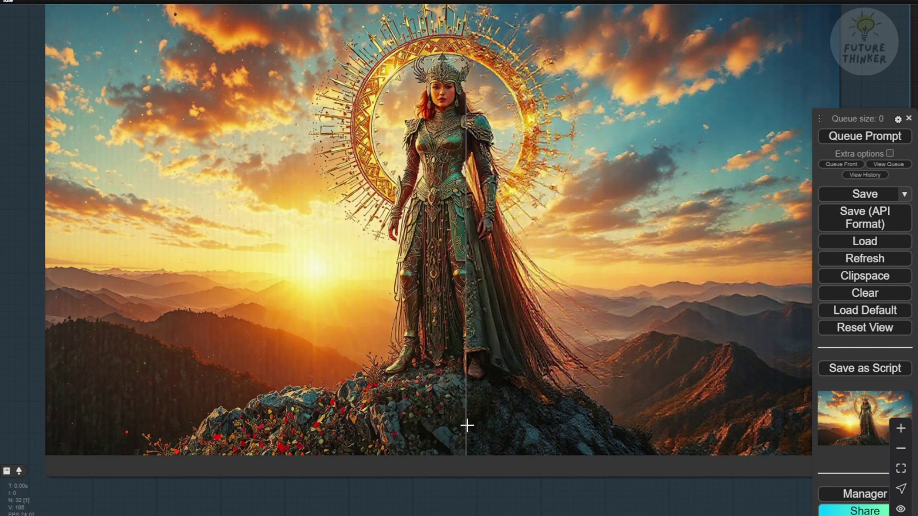
pyautogui.scroll(2, 540, 427)
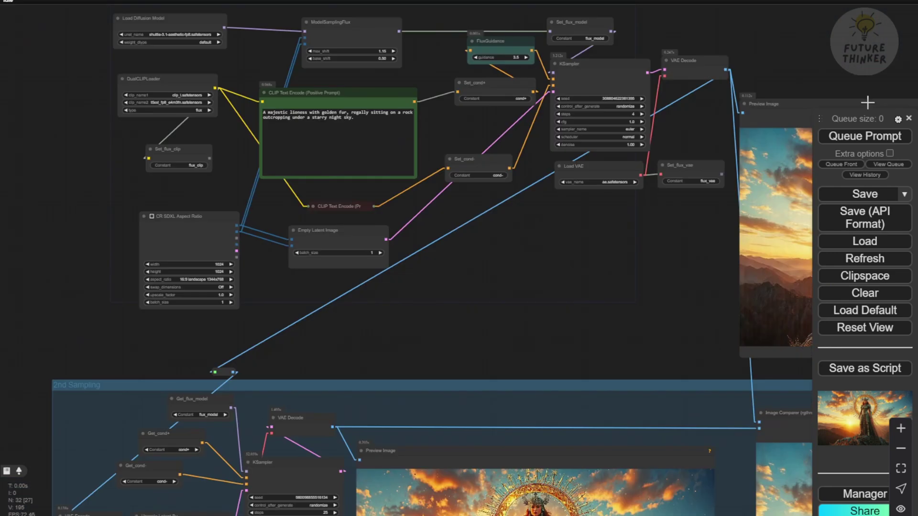
pyautogui.click(864, 136)
pyautogui.scroll(6, 597, 305)
# Pan across the first-pass lion previews down to the lion comparison
pyautogui.moveTo(420, 277); pyautogui.dragTo(348, 182)
pyautogui.scroll(-3, 353, 169)
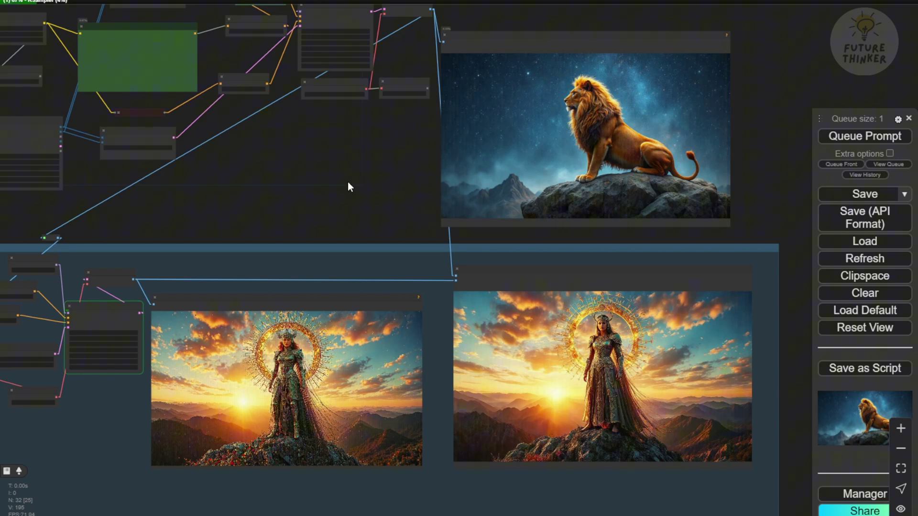
pyautogui.scroll(7, 650, 151)
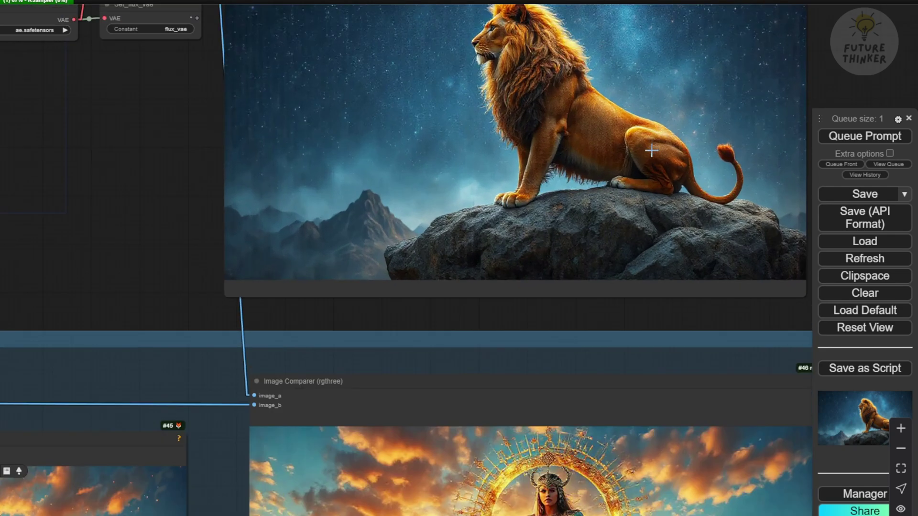
pyautogui.moveTo(199, 131); pyautogui.dragTo(170, 238)
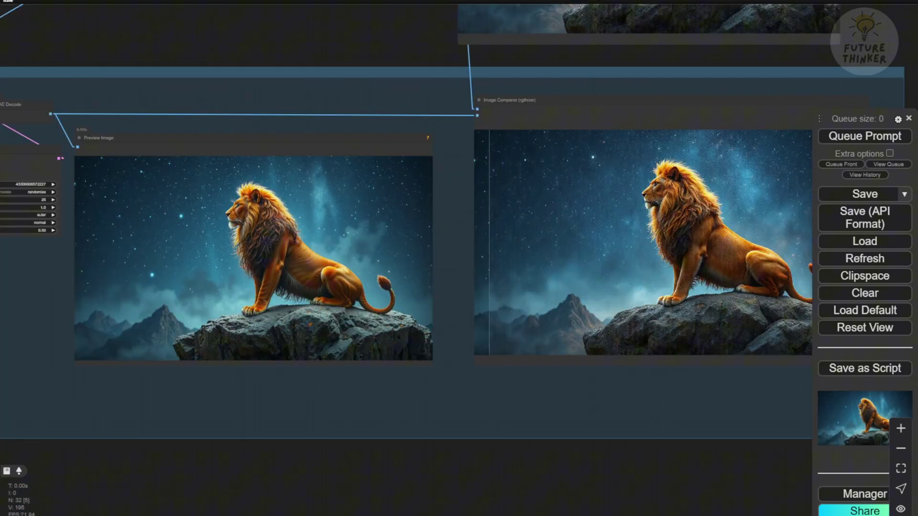
pyautogui.moveTo(457, 427); pyautogui.dragTo(377, 451)
# Zoom in on the Image Comparer to examine the refined lion against its first pass
pyautogui.scroll(2, 377, 451)
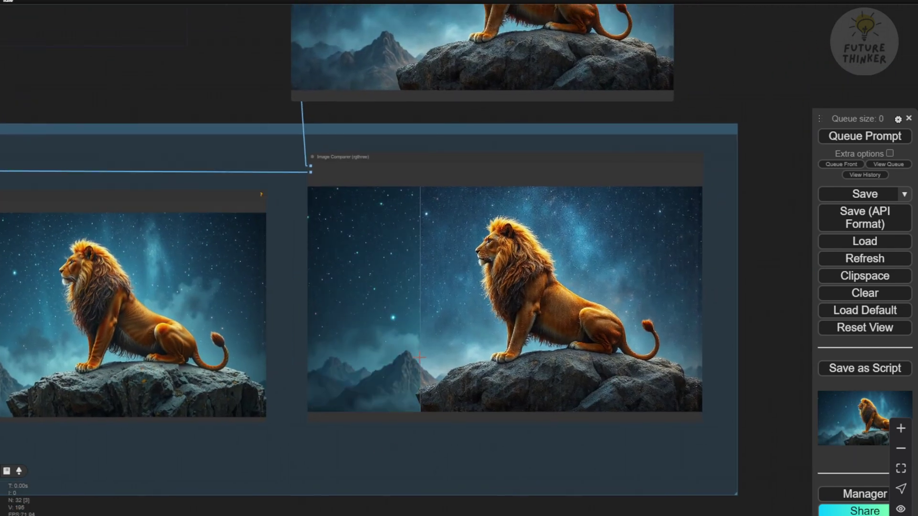
pyautogui.scroll(3, 428, 355)
pyautogui.scroll(3, 447, 293)
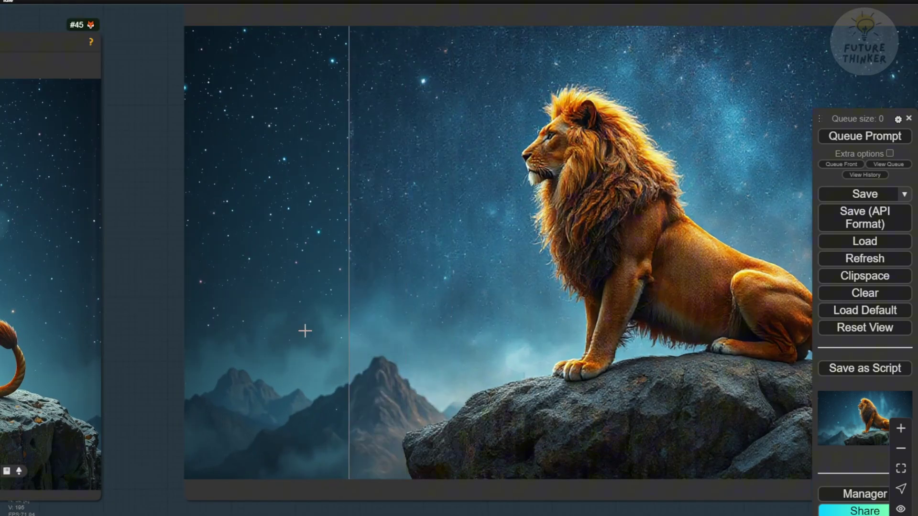
pyautogui.scroll(-2, 148, 364)
pyautogui.moveTo(148, 365); pyautogui.dragTo(82, 390)
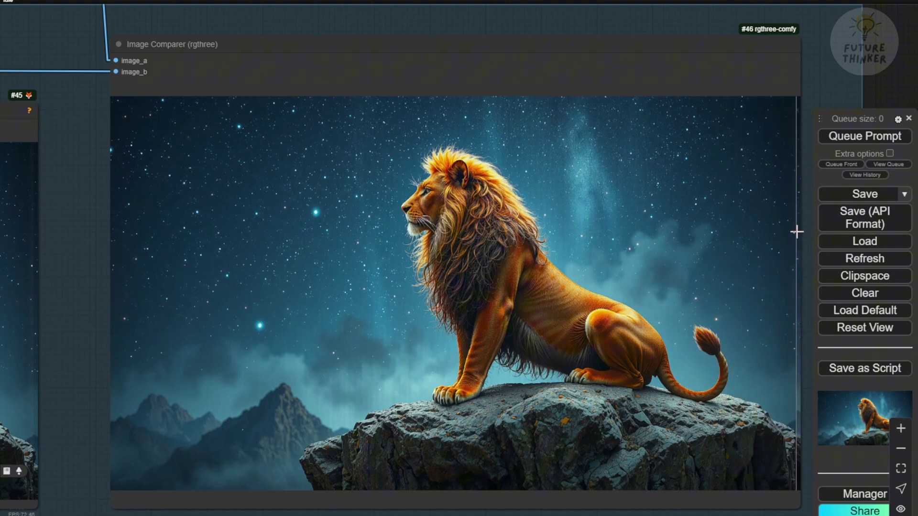
pyautogui.scroll(5, 532, 250)
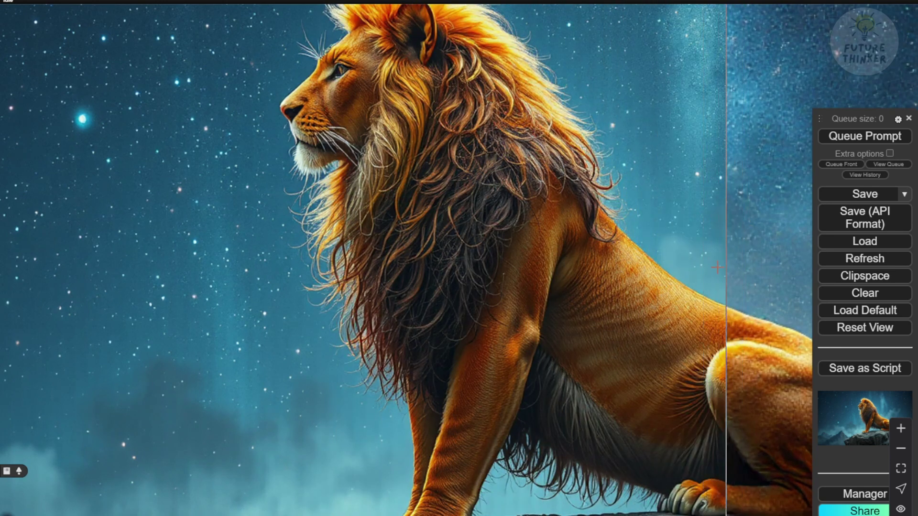
pyautogui.scroll(-3, 662, 244)
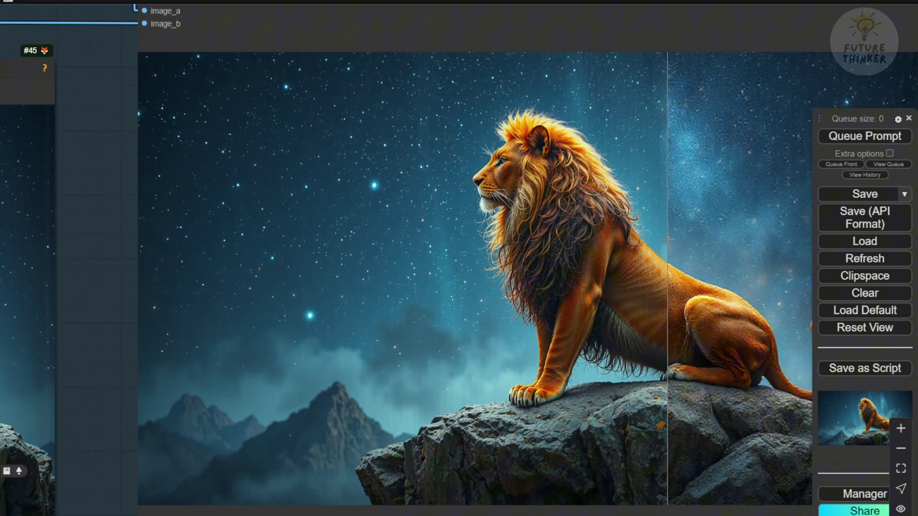
pyautogui.scroll(-2, 668, 239)
pyautogui.scroll(1, 370, 310)
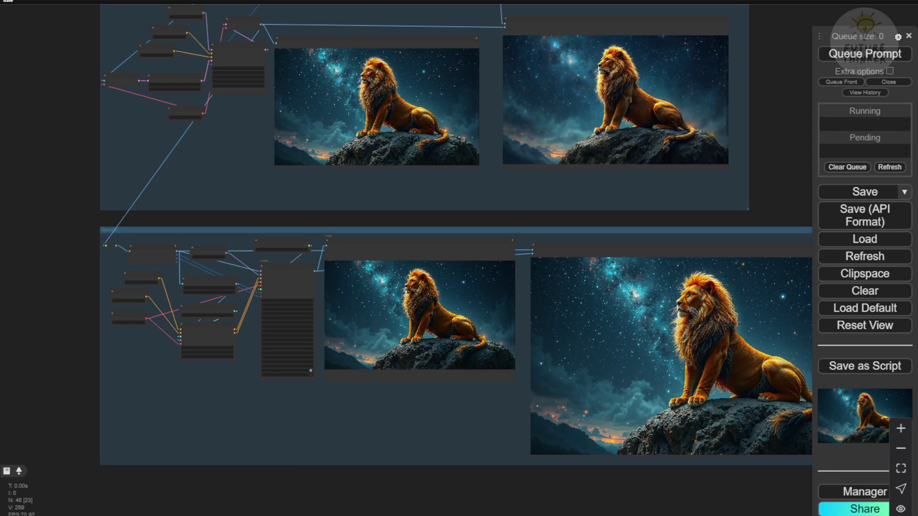
# Inspect Apply ControlNet and the Ultimate SD Upscale settings: 2.00×, 10 steps, 0.20 denoise
pyautogui.scroll(12, 314, 460)
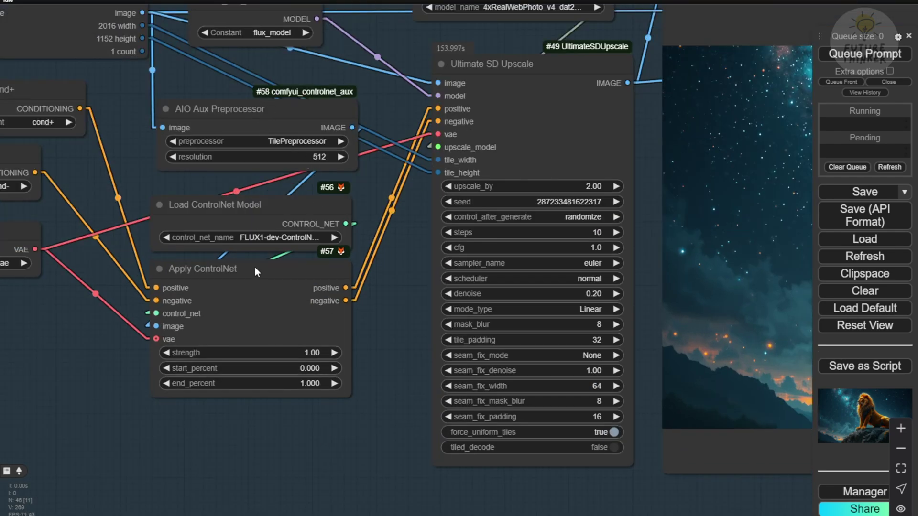
pyautogui.click(247, 308)
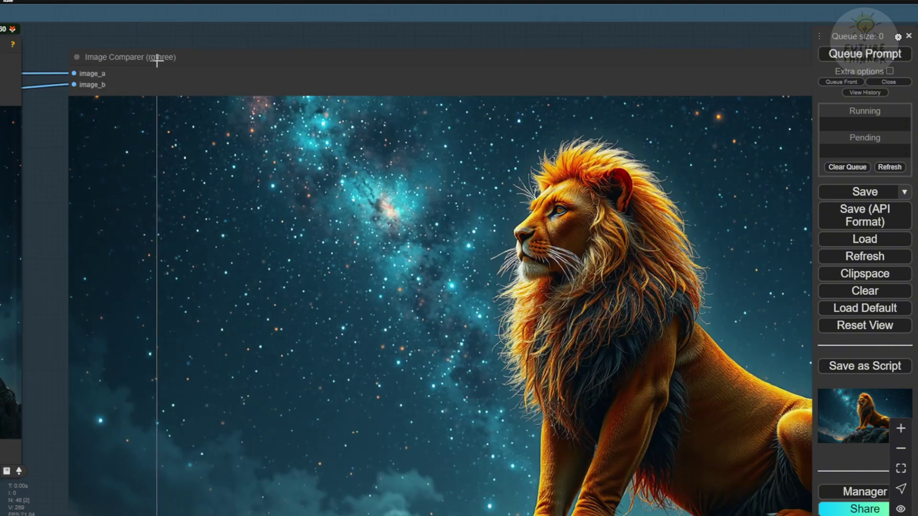
pyautogui.scroll(-8, 157, 58)
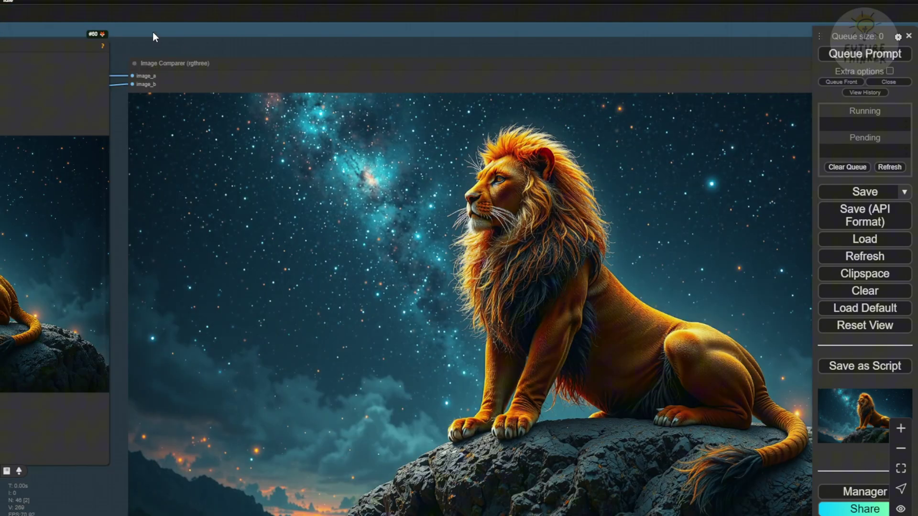
pyautogui.moveTo(194, 51); pyautogui.dragTo(132, 6)
pyautogui.scroll(3, 431, 276)
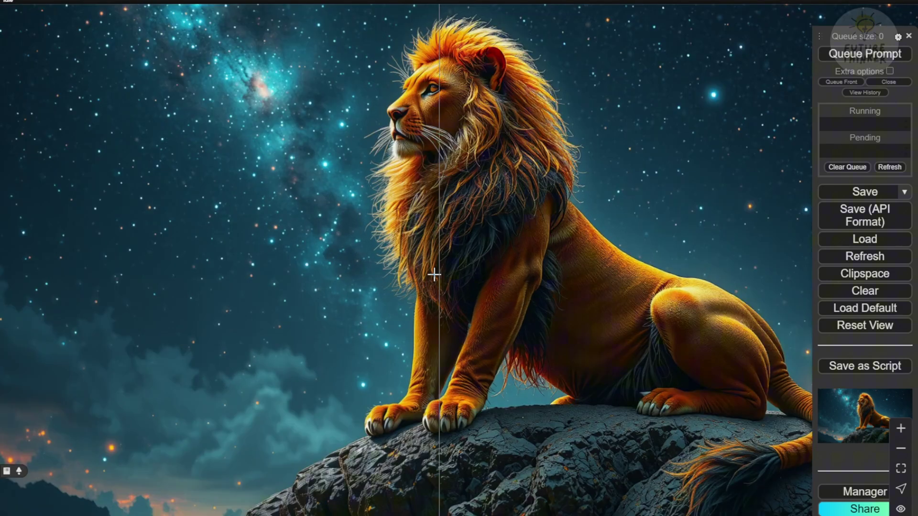
pyautogui.scroll(4, 434, 272)
pyautogui.scroll(-2, 322, 254)
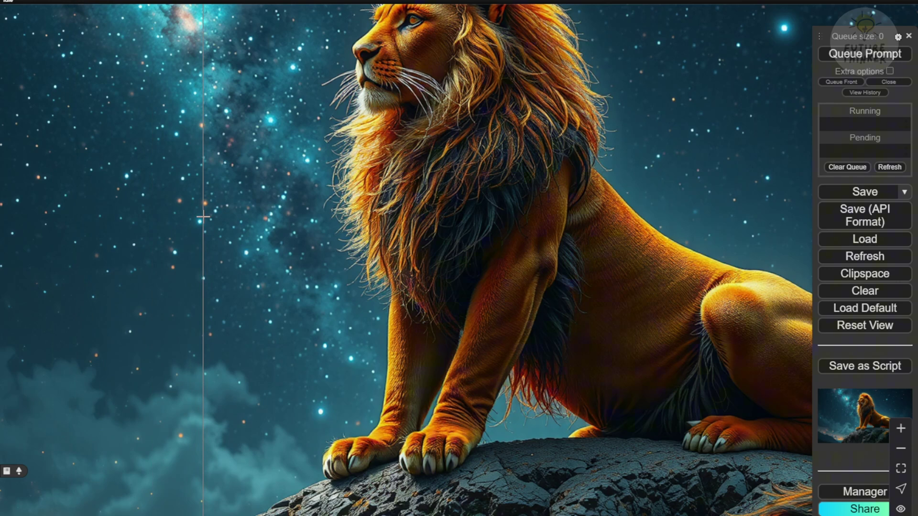
pyautogui.scroll(2, 230, 215)
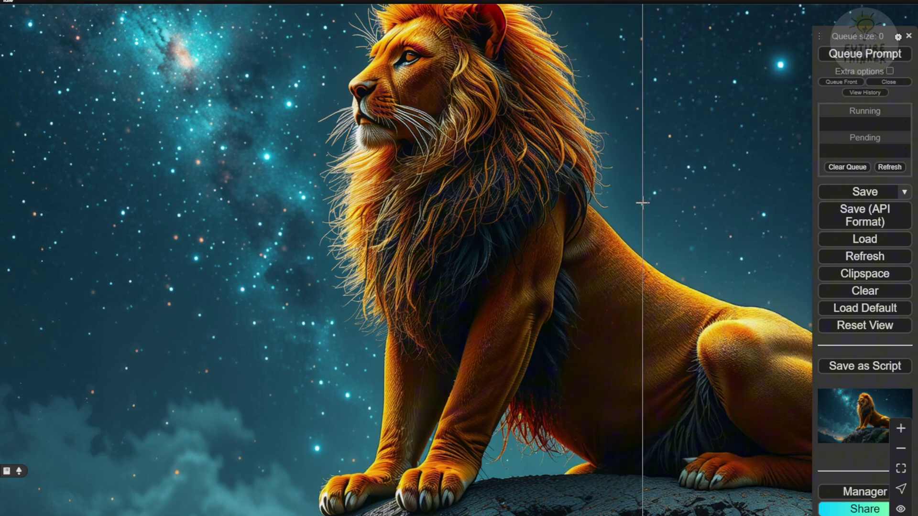
pyautogui.scroll(3, 334, 406)
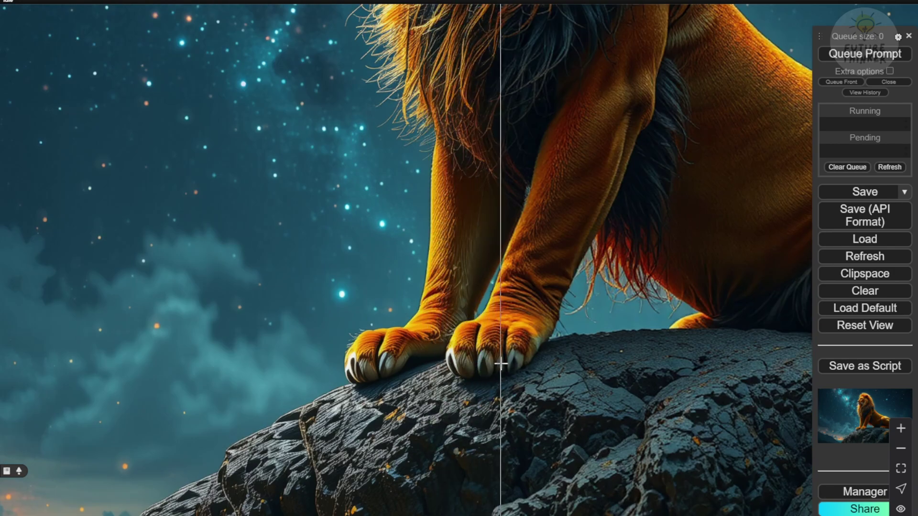
pyautogui.scroll(5, 678, 430)
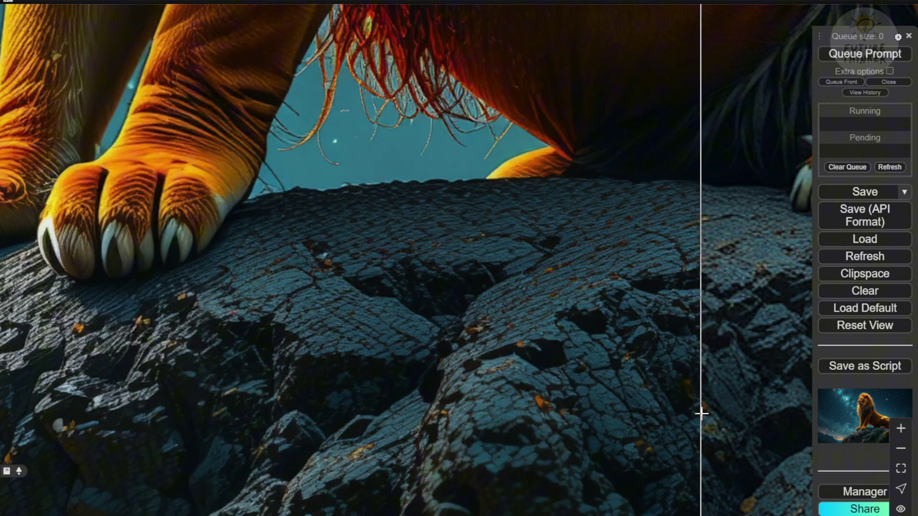
pyautogui.scroll(-10, 779, 414)
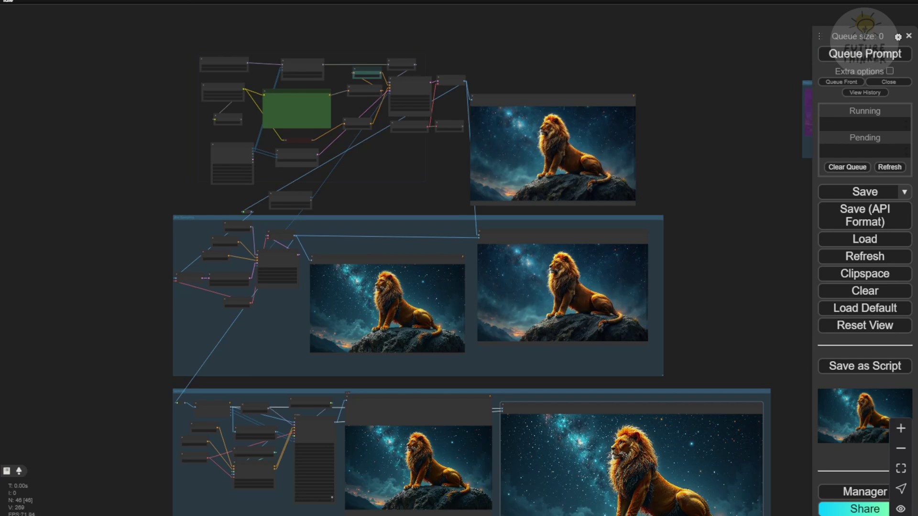
# Move the Redux group above the main Flux model loader and prompt nodes
pyautogui.moveTo(172, 114); pyautogui.dragTo(185, 230)
pyautogui.scroll(12, 182, 228)
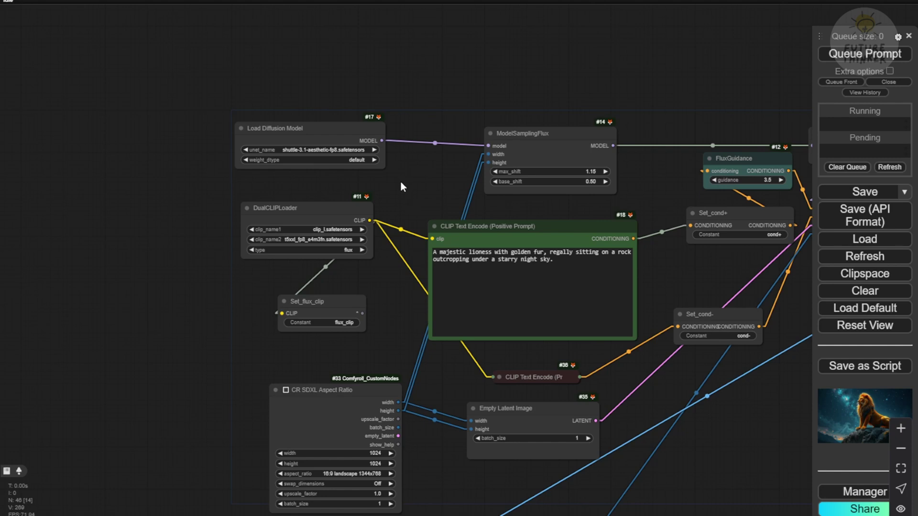
pyautogui.scroll(-5, 492, 117)
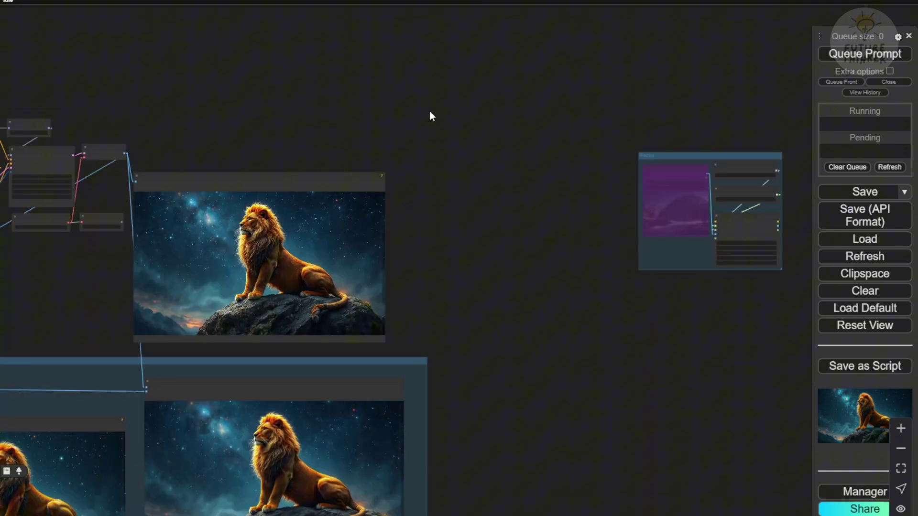
pyautogui.moveTo(653, 154); pyautogui.dragTo(179, 47)
pyautogui.moveTo(398, 53); pyautogui.dragTo(669, 150)
pyautogui.moveTo(540, 146); pyautogui.dragTo(202, 68)
pyautogui.scroll(5, 255, 401)
pyautogui.scroll(3, 450, 224)
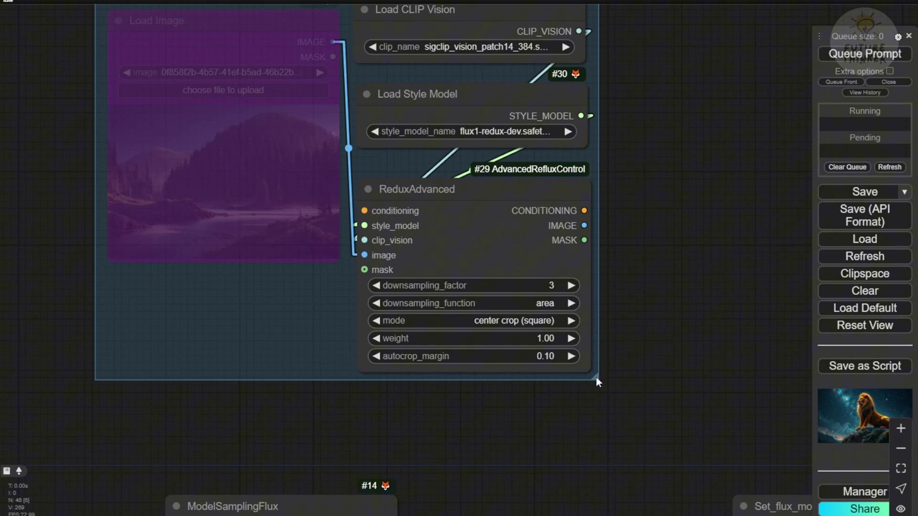
# Widen the Redux group frame and line up ReduxAdvanced and Load Style Model
pyautogui.moveTo(595, 380); pyautogui.dragTo(675, 381)
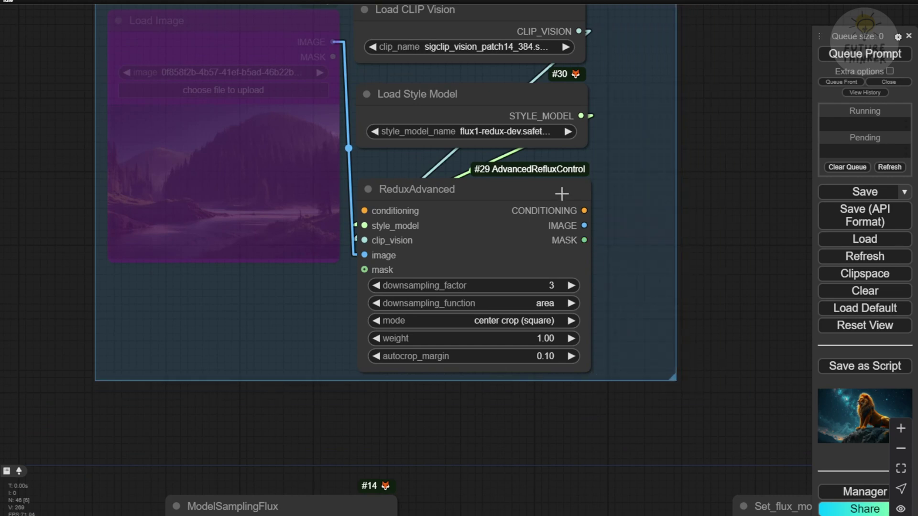
pyautogui.moveTo(561, 192); pyautogui.dragTo(575, 181)
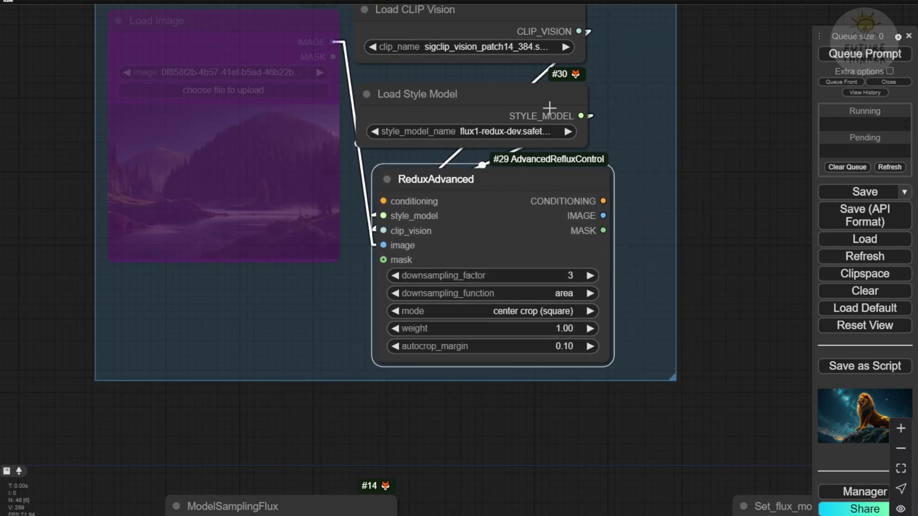
pyautogui.moveTo(549, 106); pyautogui.dragTo(561, 99)
pyautogui.scroll(3, 511, 299)
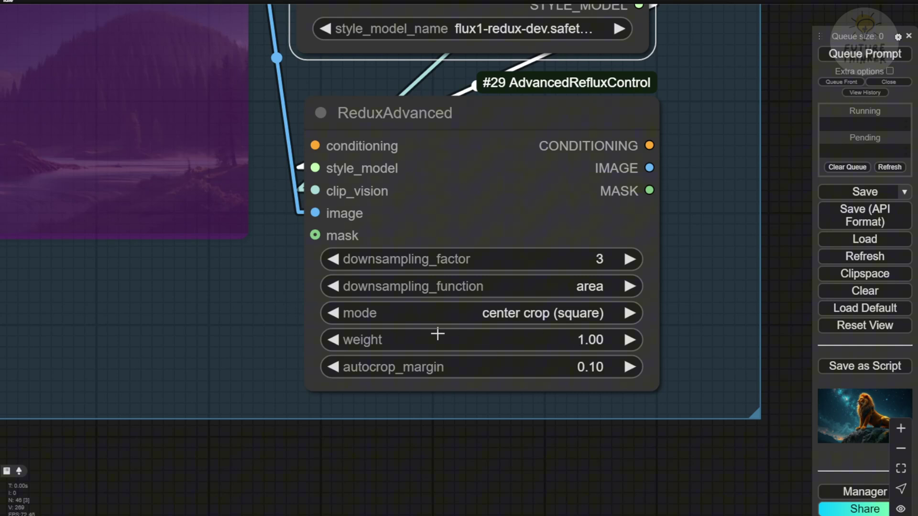
pyautogui.scroll(-5, 428, 365)
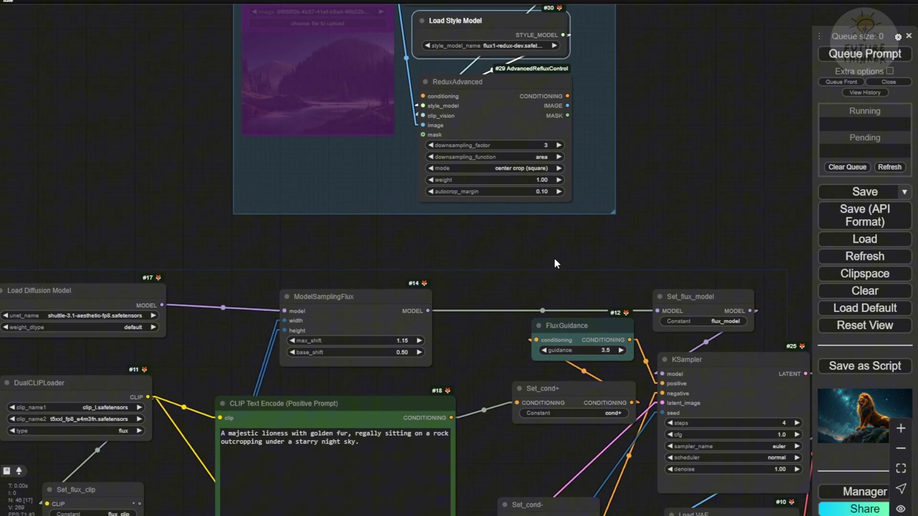
# Shift the Redux group down and right, clear of the positive prompt text
pyautogui.moveTo(577, 25); pyautogui.dragTo(592, 111)
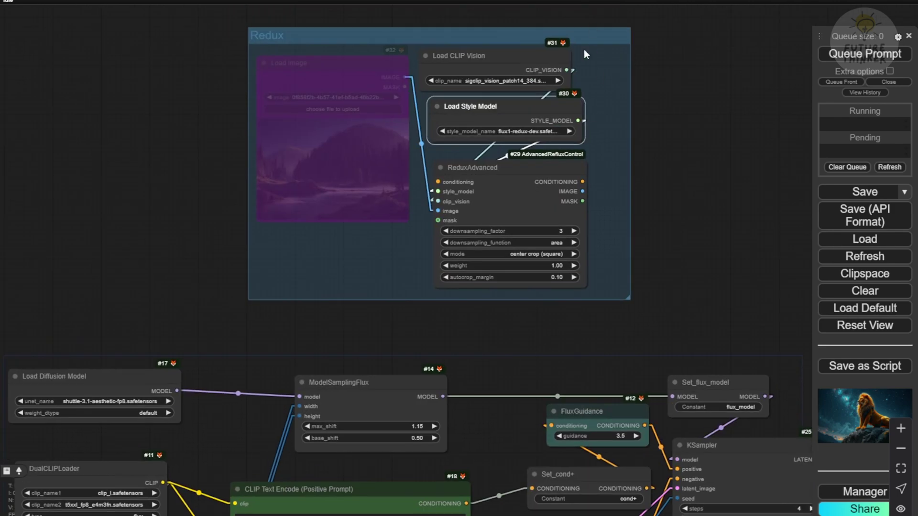
pyautogui.moveTo(599, 40); pyautogui.dragTo(649, 93)
pyautogui.moveTo(303, 326); pyautogui.dragTo(333, 204)
pyautogui.scroll(-6, 246, 176)
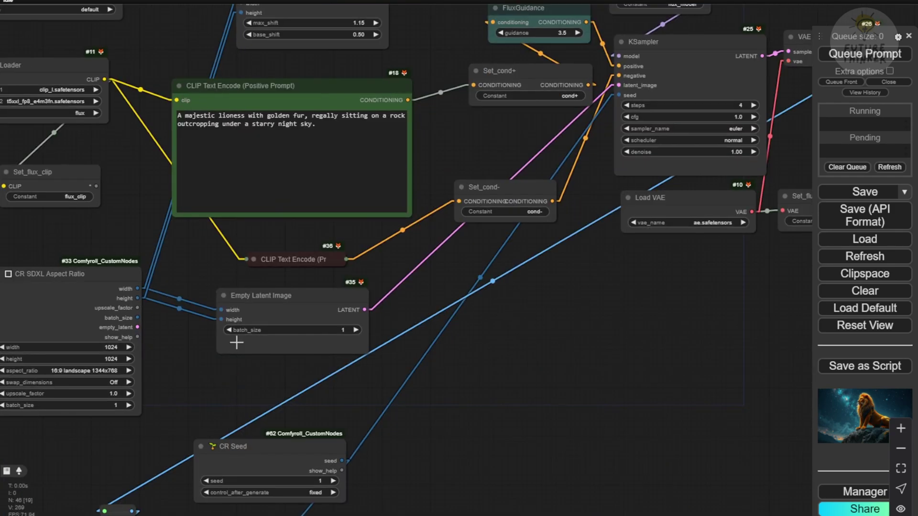
pyautogui.scroll(-5, 422, 372)
# Connect the FluxGuidance CONDITIONING output to ReduxAdvanced's conditioning input
pyautogui.scroll(2, 301, 239)
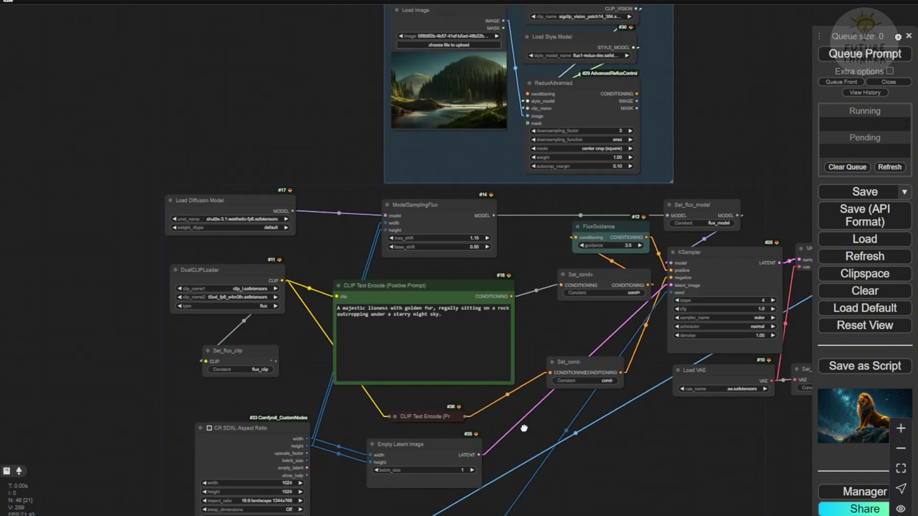
pyautogui.scroll(2, 300, 239)
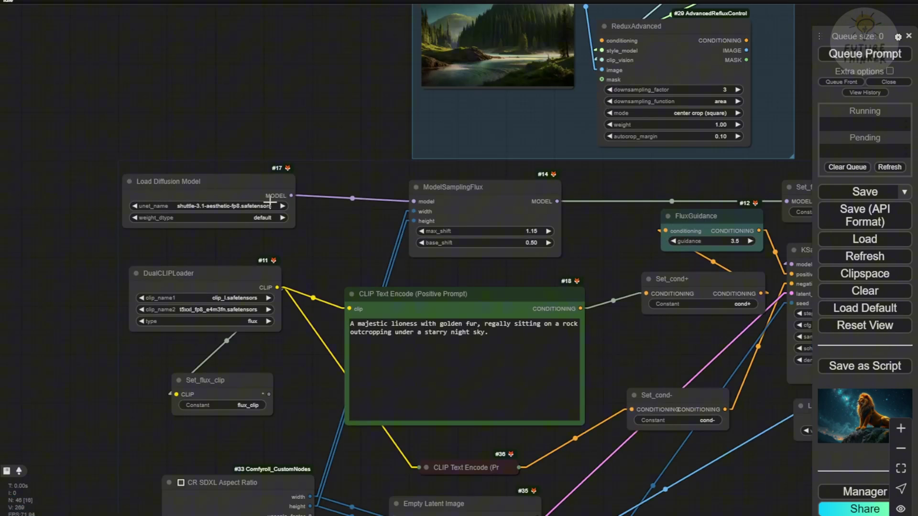
pyautogui.moveTo(292, 204); pyautogui.dragTo(169, 362)
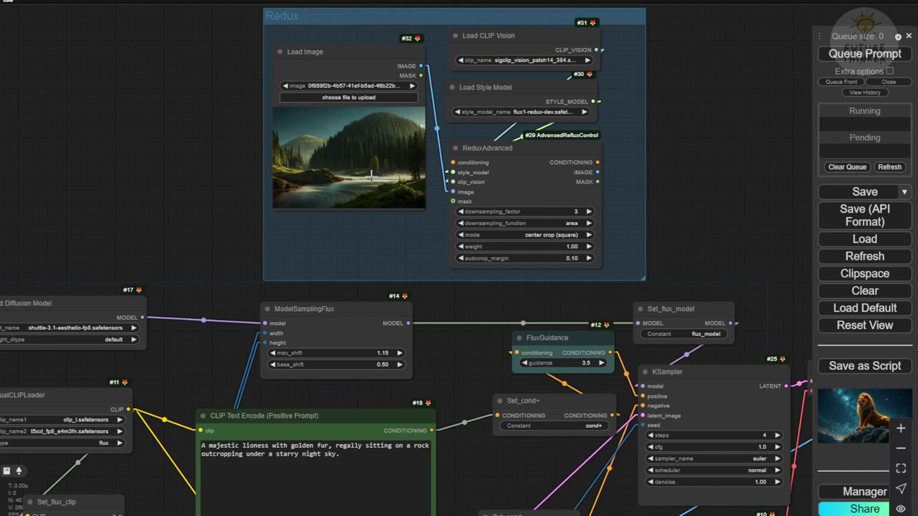
pyautogui.scroll(4, 525, 343)
pyautogui.scroll(3, 487, 341)
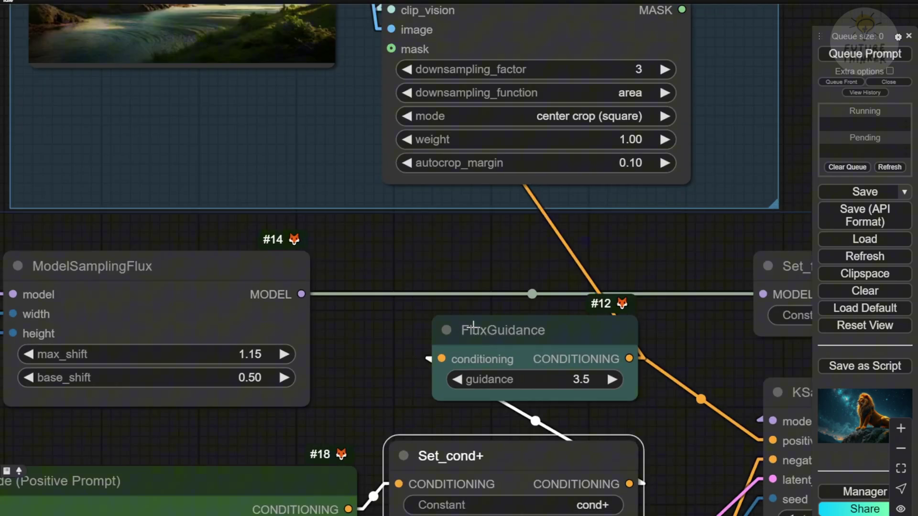
pyautogui.moveTo(534, 333); pyautogui.dragTo(535, 331)
pyautogui.moveTo(618, 253); pyautogui.dragTo(620, 389)
pyautogui.moveTo(393, 107)
pyautogui.mouseDown()
pyautogui.moveTo(349, 271)
pyautogui.moveTo(495, 361)
pyautogui.moveTo(353, 167)
pyautogui.moveTo(393, 107)
pyautogui.mouseUp()
# Wire ReduxAdvanced's CONDITIONING output into the KSampler positive input
pyautogui.hscroll(5, 525, 143)
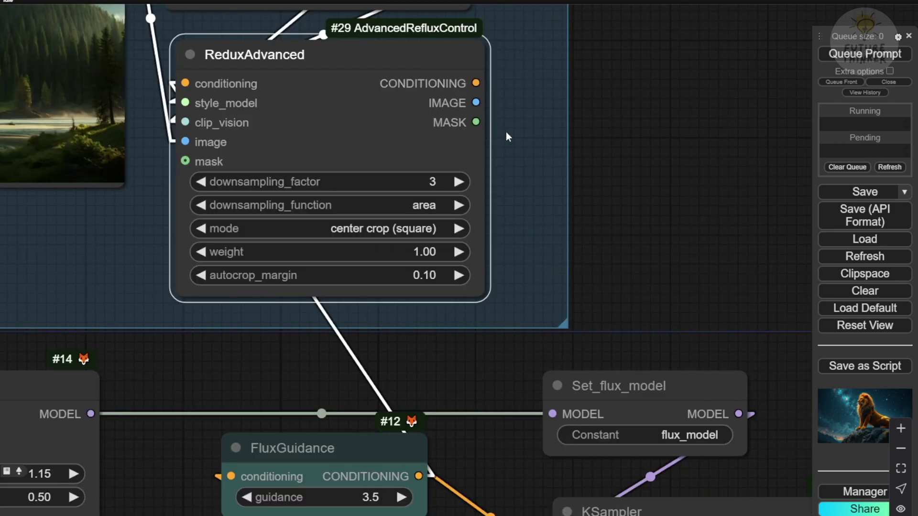
pyautogui.scroll(-2, 600, 119)
pyautogui.scroll(-2, 588, 127)
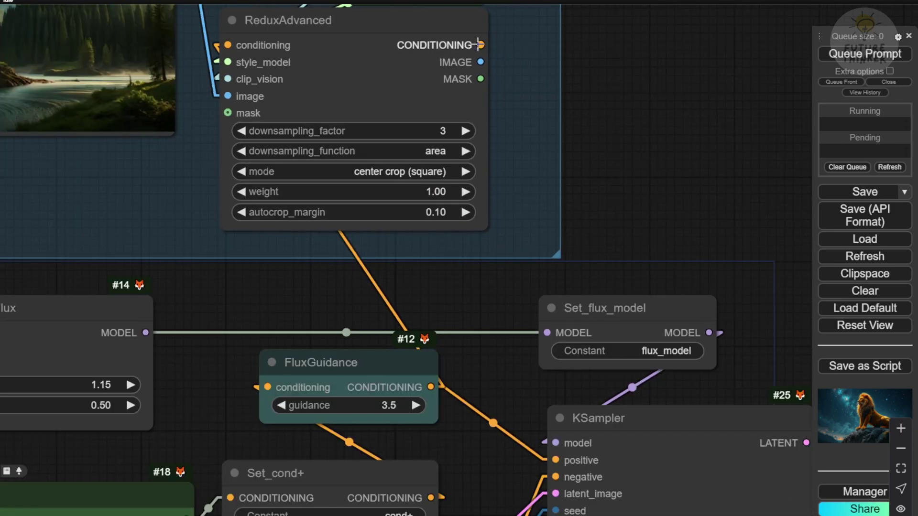
pyautogui.moveTo(480, 44); pyautogui.dragTo(532, 462)
pyautogui.moveTo(508, 401); pyautogui.dragTo(474, 305)
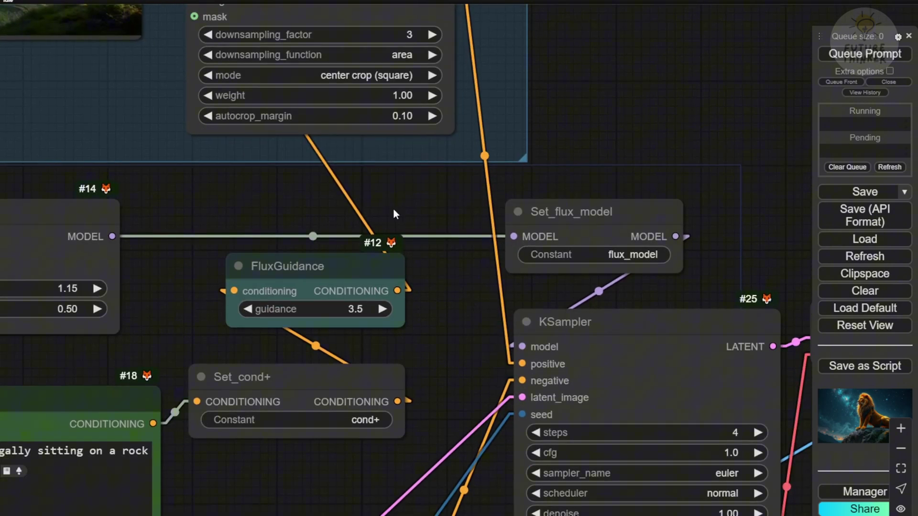
pyautogui.scroll(-5, 442, 269)
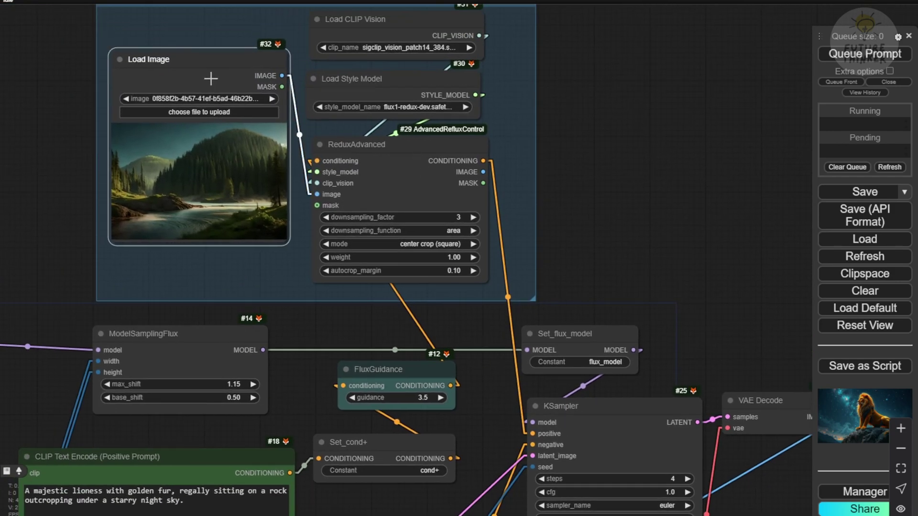
pyautogui.moveTo(590, 203); pyautogui.dragTo(569, 76)
pyautogui.scroll(4, 447, 325)
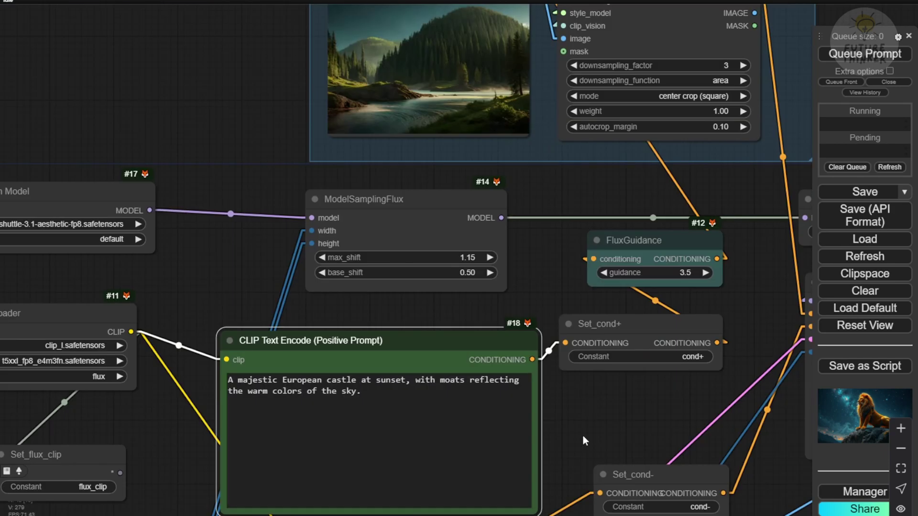
pyautogui.moveTo(583, 440); pyautogui.dragTo(580, 339)
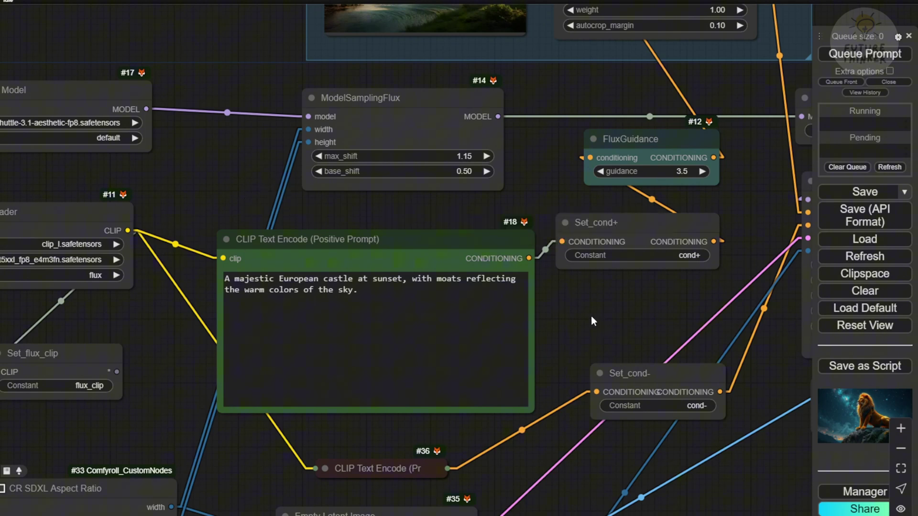
# Queue the castle prompt with Redux conditioning and watch its preview generate
pyautogui.scroll(-4, 590, 316)
pyautogui.click(866, 54)
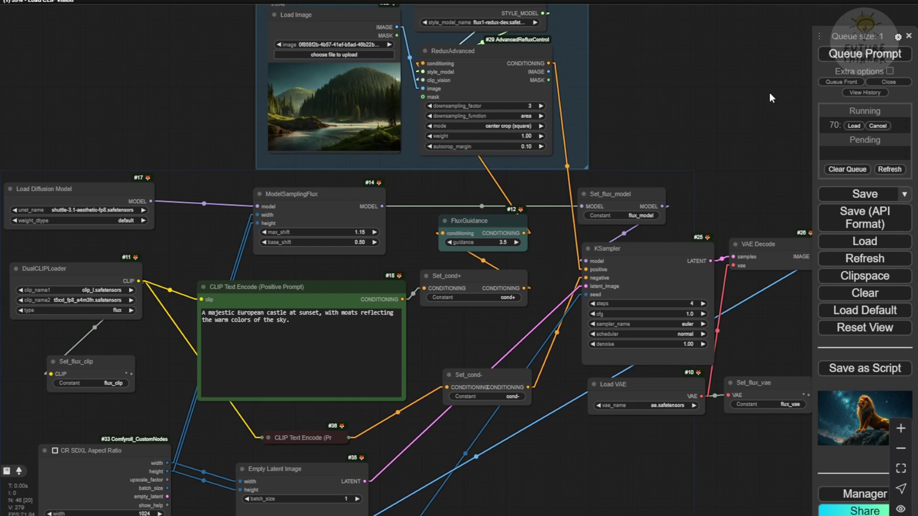
pyautogui.scroll(-6, 648, 90)
pyautogui.scroll(3, 622, 115)
pyautogui.moveTo(583, 141); pyautogui.dragTo(509, 149)
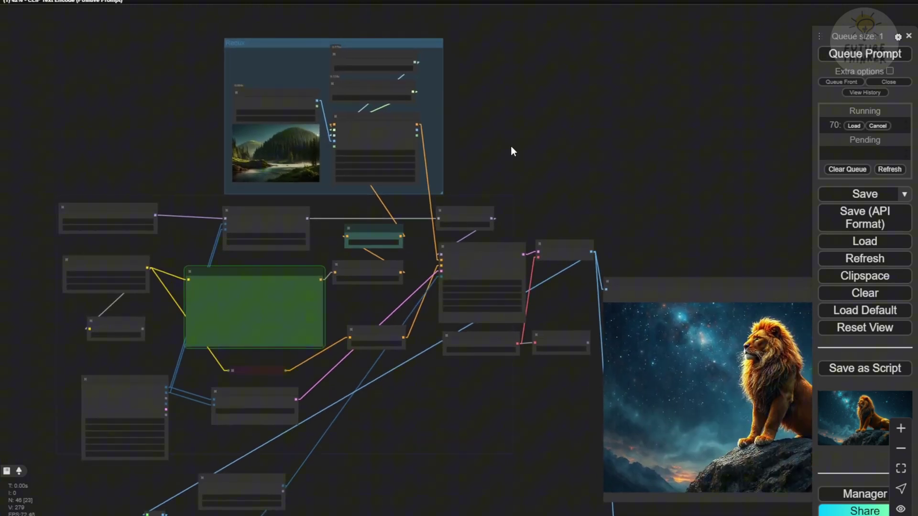
pyautogui.scroll(3, 507, 152)
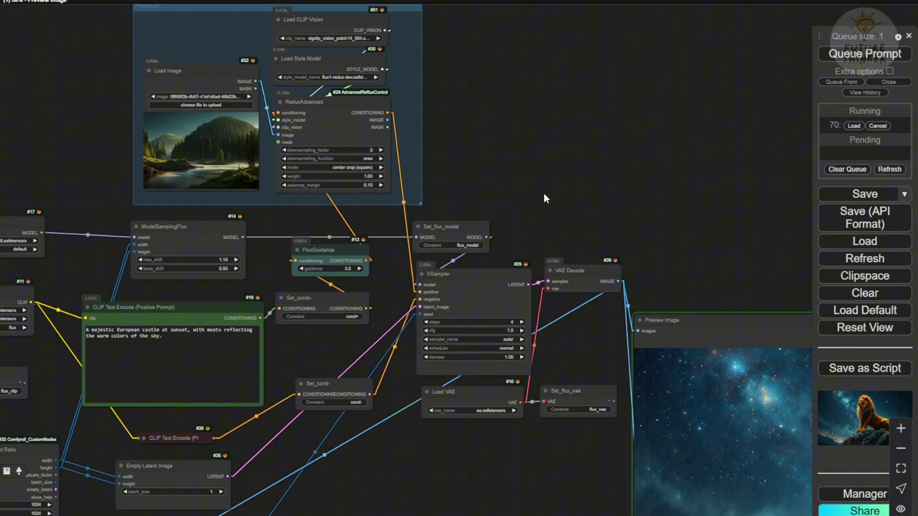
# Move the castle Preview Image node higher to inspect the riverside castle result
pyautogui.scroll(-3, 545, 194)
pyautogui.moveTo(592, 191); pyautogui.dragTo(451, 118)
pyautogui.scroll(3, 485, 146)
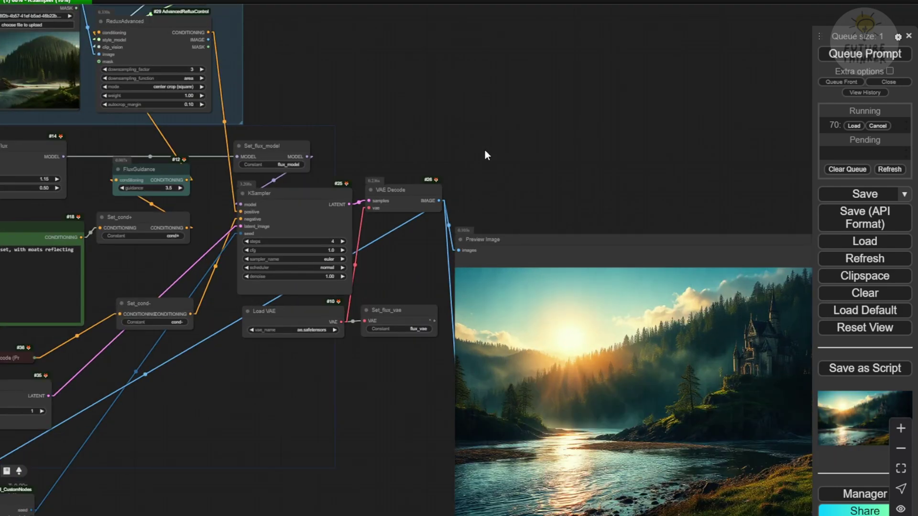
pyautogui.moveTo(543, 296); pyautogui.dragTo(389, 51)
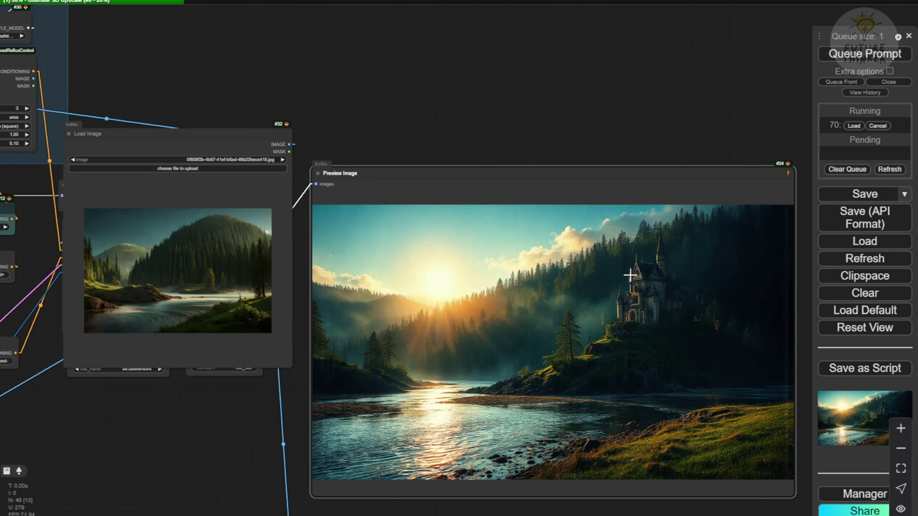
pyautogui.scroll(7, 677, 297)
pyautogui.scroll(-8, 608, 306)
# Place the forest-river Load Image node at the upper left beside the Redux nodes, smaller
pyautogui.moveTo(172, 176); pyautogui.dragTo(461, 334)
pyautogui.scroll(4, 366, 344)
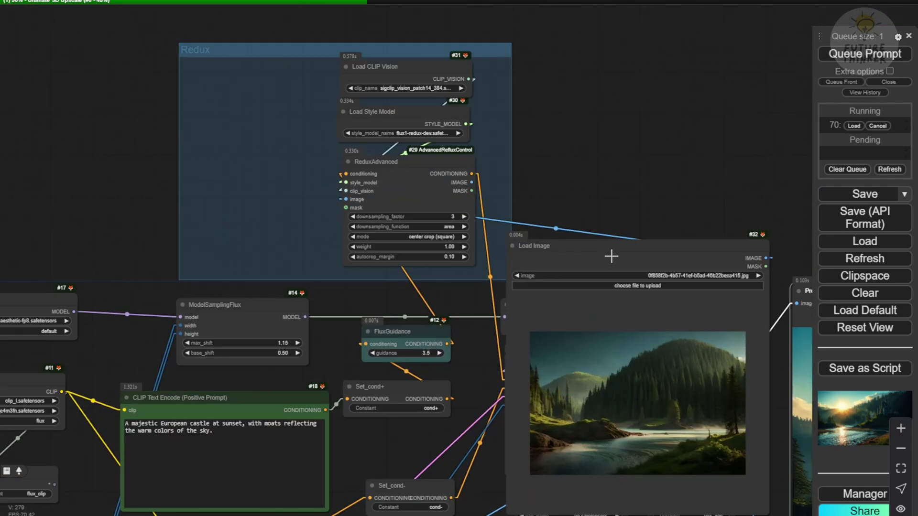
pyautogui.moveTo(613, 256); pyautogui.dragTo(161, 49)
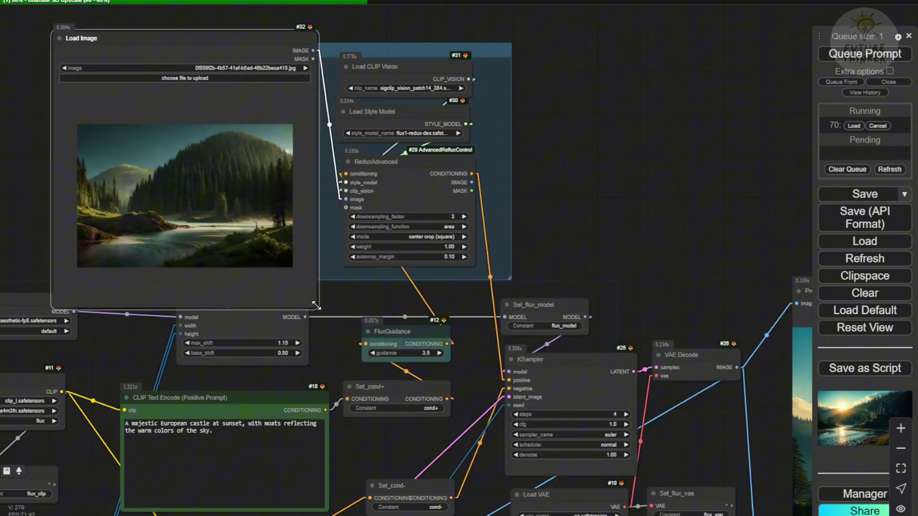
pyautogui.moveTo(316, 305); pyautogui.dragTo(224, 223)
pyautogui.moveTo(171, 39); pyautogui.dragTo(252, 86)
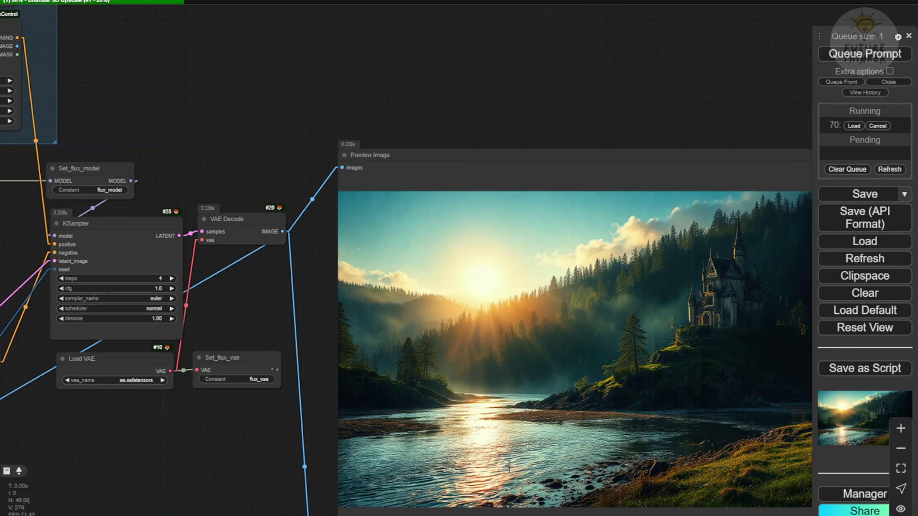
pyautogui.scroll(-5, 237, 471)
pyautogui.scroll(2, 491, 484)
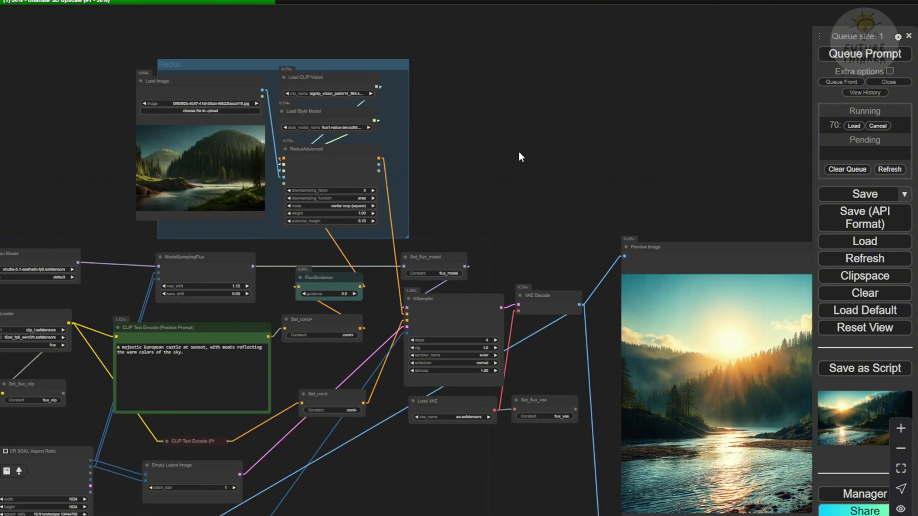
pyautogui.scroll(5, 535, 158)
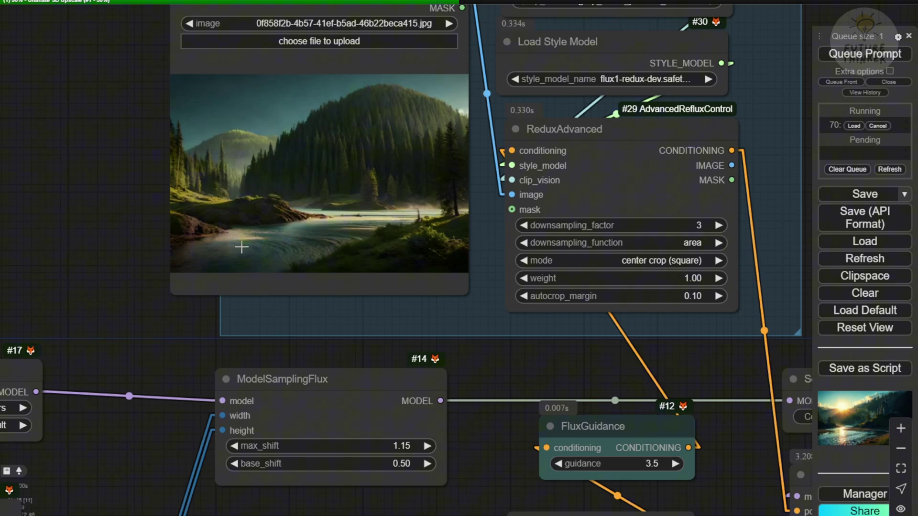
# Pan and zoom the canvas past the lion group to the castle previews and the Image Comparer node
pyautogui.scroll(-10, 346, 208)
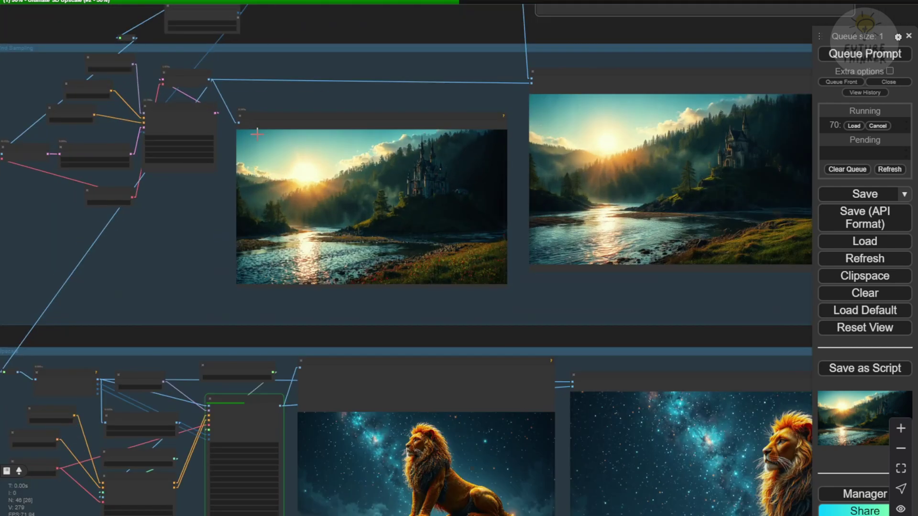
pyautogui.scroll(4, 191, 223)
pyautogui.scroll(-4, 177, 228)
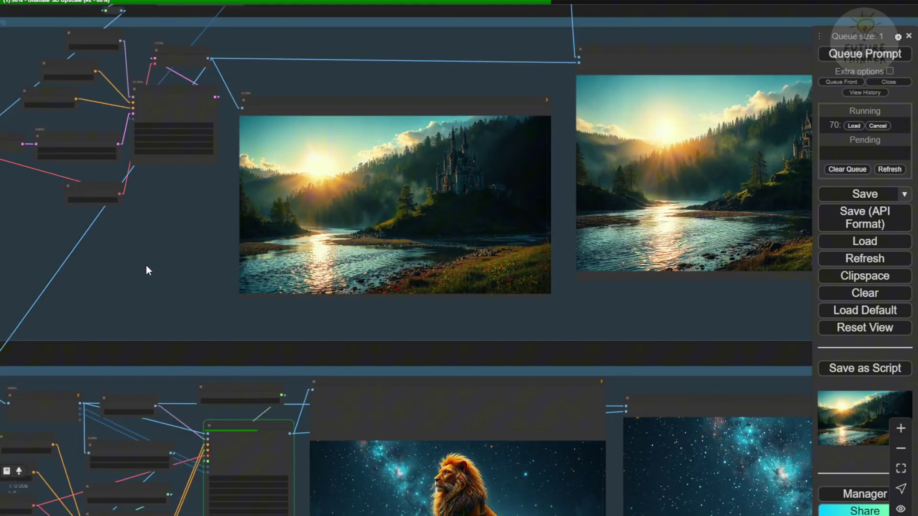
pyautogui.moveTo(163, 340); pyautogui.dragTo(273, 119)
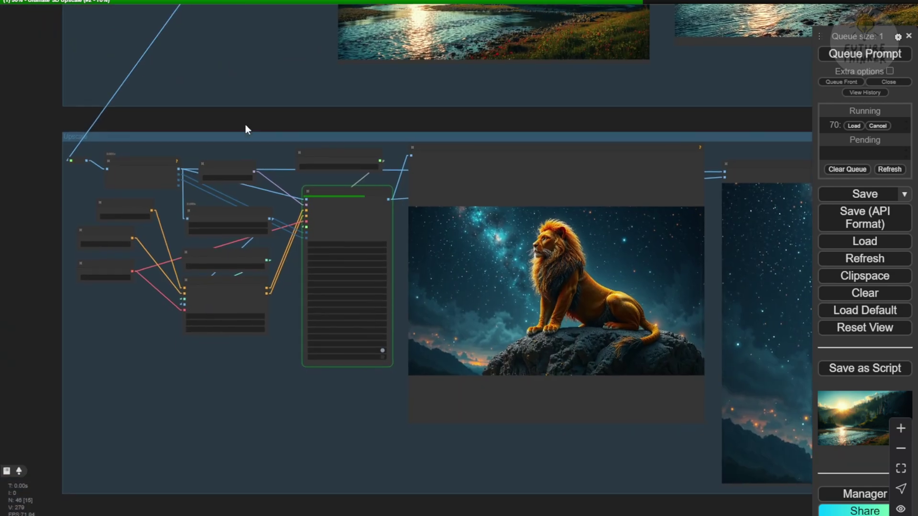
pyautogui.moveTo(544, 113); pyautogui.dragTo(524, 338)
pyautogui.scroll(5, 441, 420)
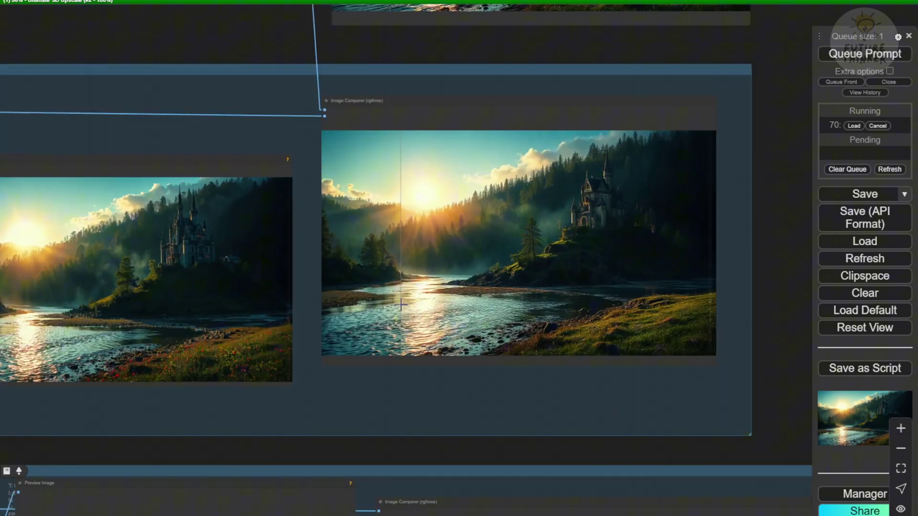
pyautogui.moveTo(440, 420); pyautogui.dragTo(311, 481)
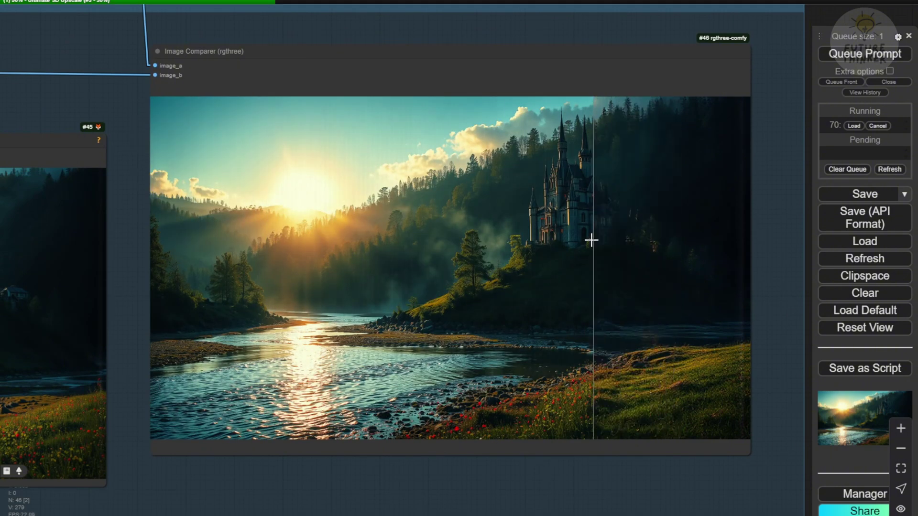
# Zoom in on the centred castle comparison to examine refined versus first-pass detail
pyautogui.scroll(4, 578, 225)
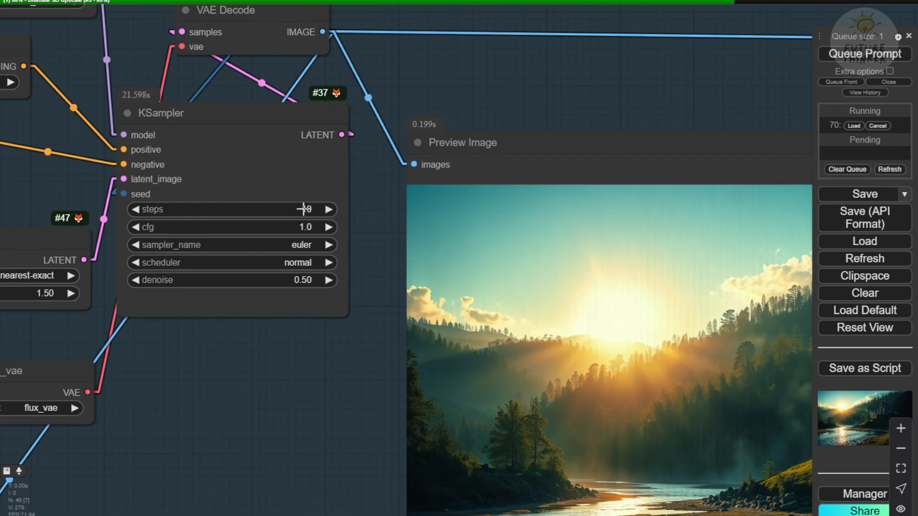
pyautogui.scroll(-5, 410, 159)
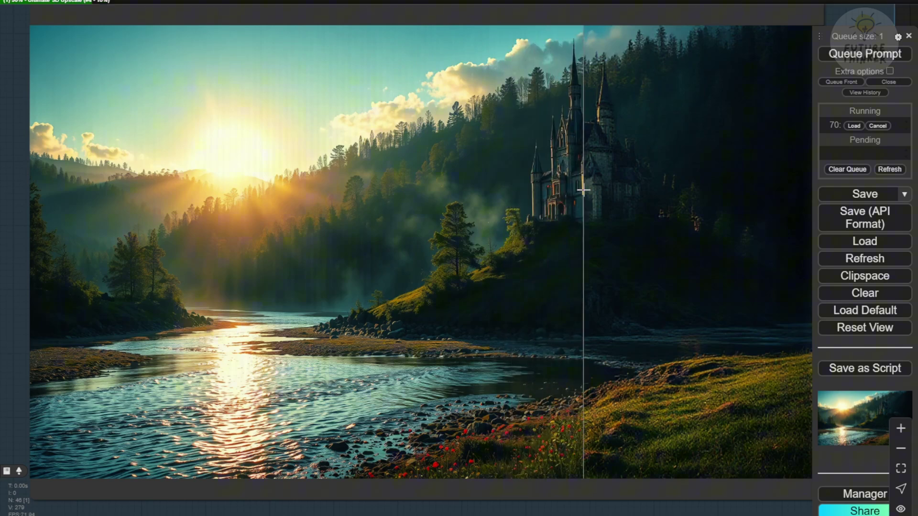
pyautogui.scroll(4, 583, 189)
pyautogui.scroll(2, 575, 194)
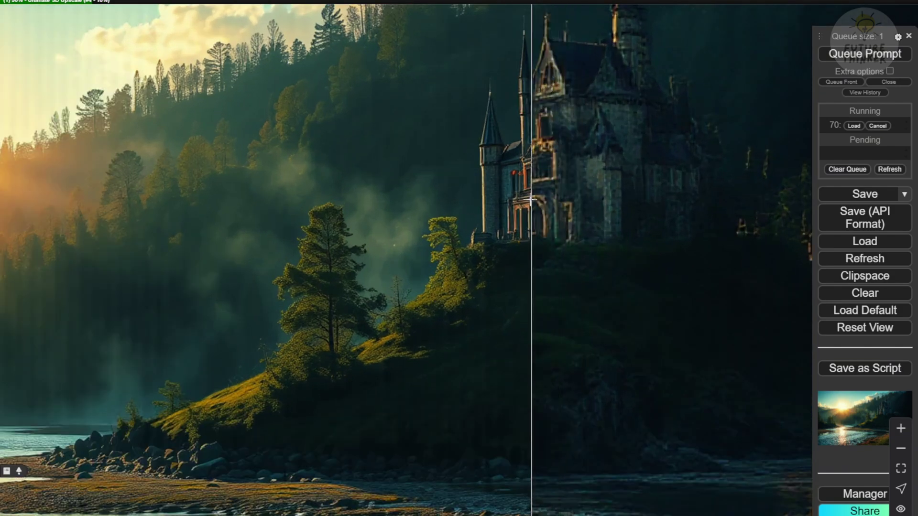
pyautogui.scroll(-5, 655, 205)
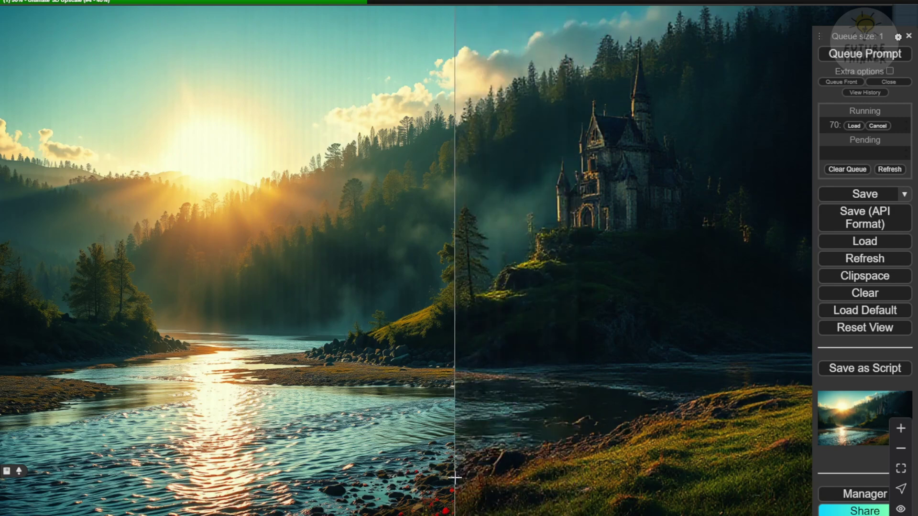
pyautogui.scroll(-3, 717, 459)
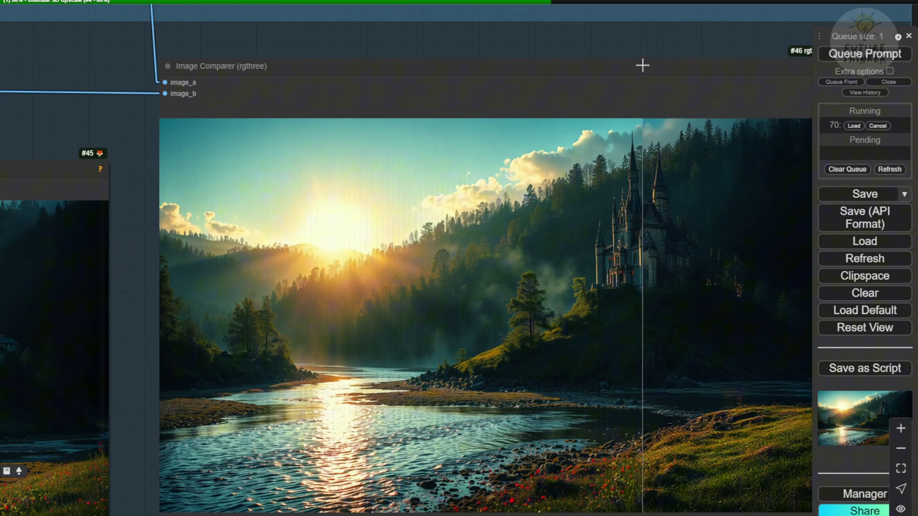
pyautogui.moveTo(658, 47); pyautogui.dragTo(574, 10)
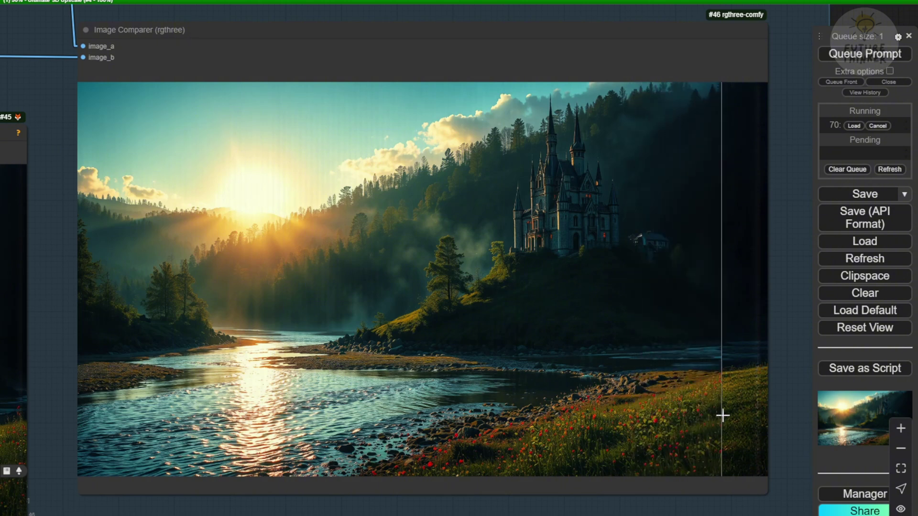
pyautogui.scroll(6, 747, 419)
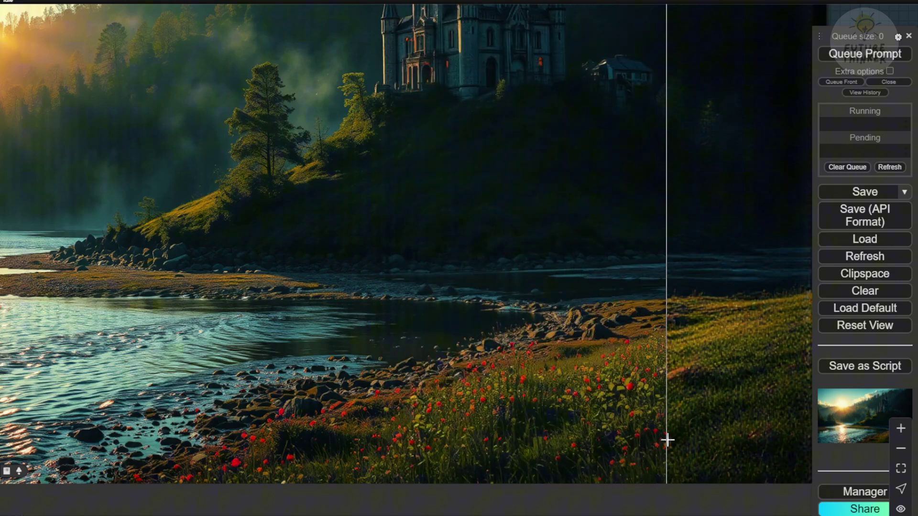
# Move the view to the upscale group and its 2x upscaled preview image
pyautogui.scroll(-5, 541, 242)
pyautogui.moveTo(541, 242); pyautogui.dragTo(425, 121)
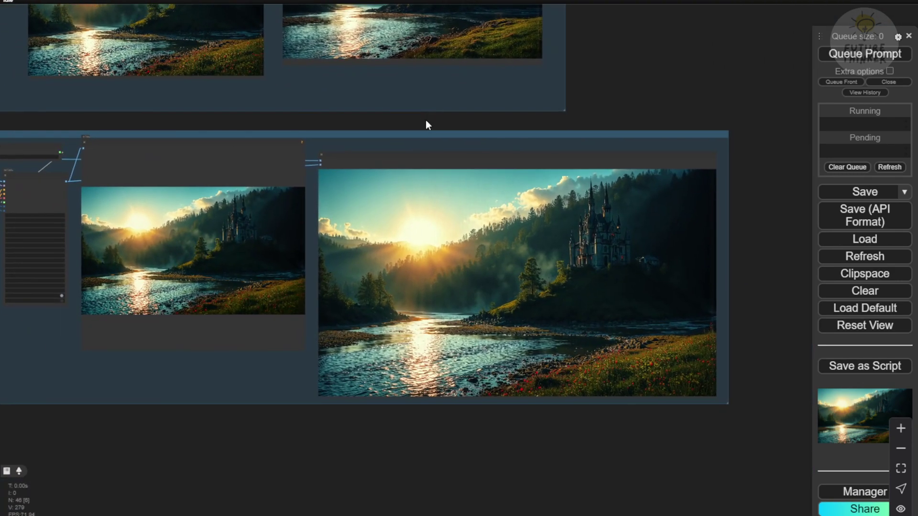
pyautogui.moveTo(206, 391); pyautogui.dragTo(303, 419)
pyautogui.scroll(4, 267, 398)
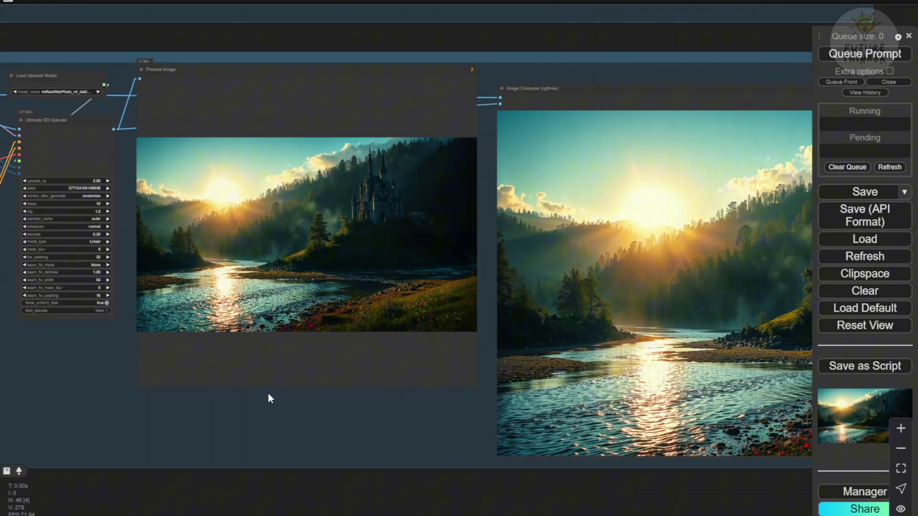
pyautogui.moveTo(224, 384); pyautogui.dragTo(239, 472)
pyautogui.scroll(6, 217, 380)
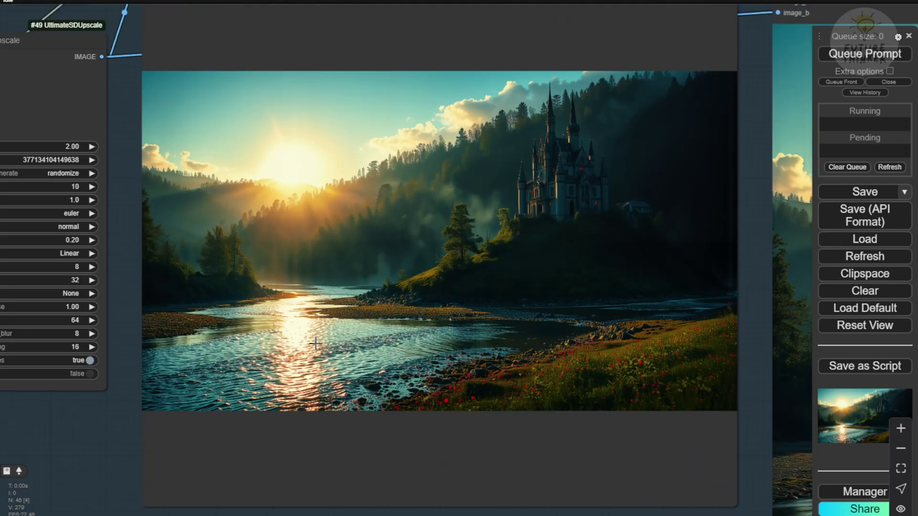
pyautogui.scroll(-3, 358, 387)
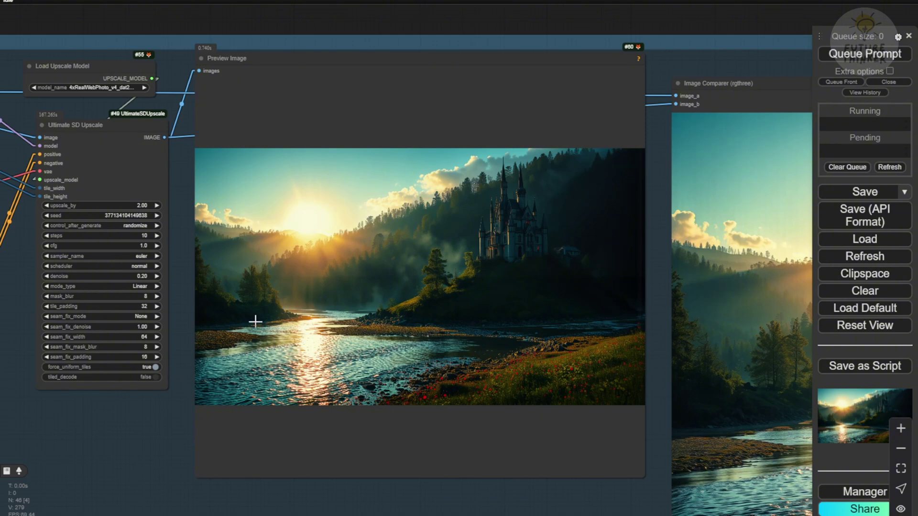
# Inspect the Apply ControlNet and Ultimate SD Upscale settings: upscale_by 2.00, denoise 0.20
pyautogui.moveTo(158, 377); pyautogui.dragTo(363, 458)
pyautogui.scroll(3, 199, 358)
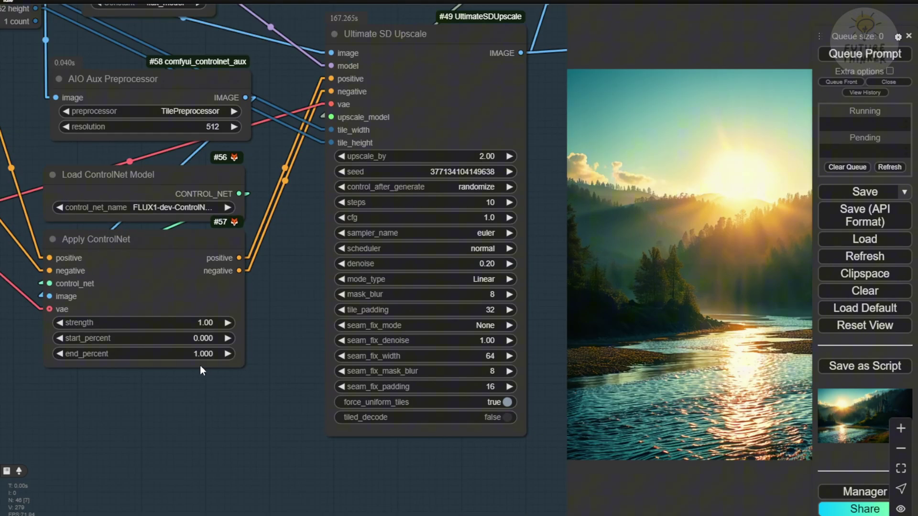
pyautogui.scroll(3, 183, 336)
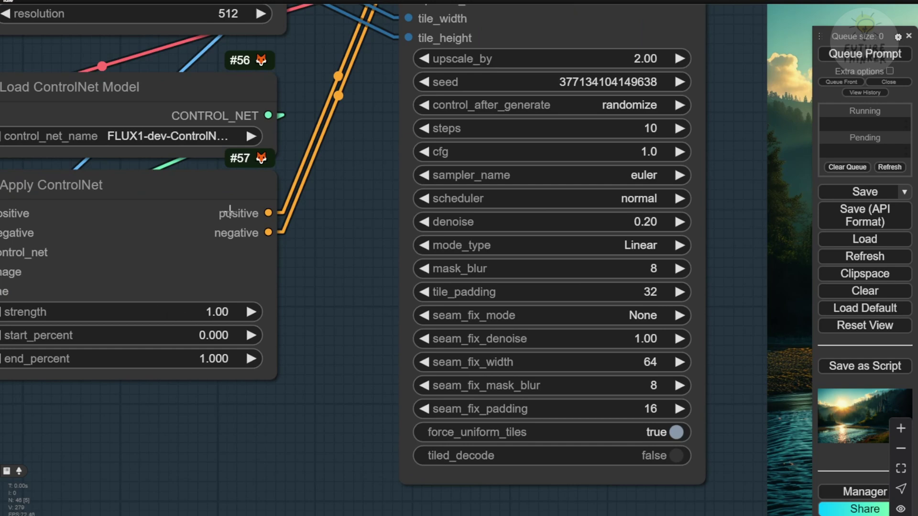
pyautogui.scroll(-3, 248, 438)
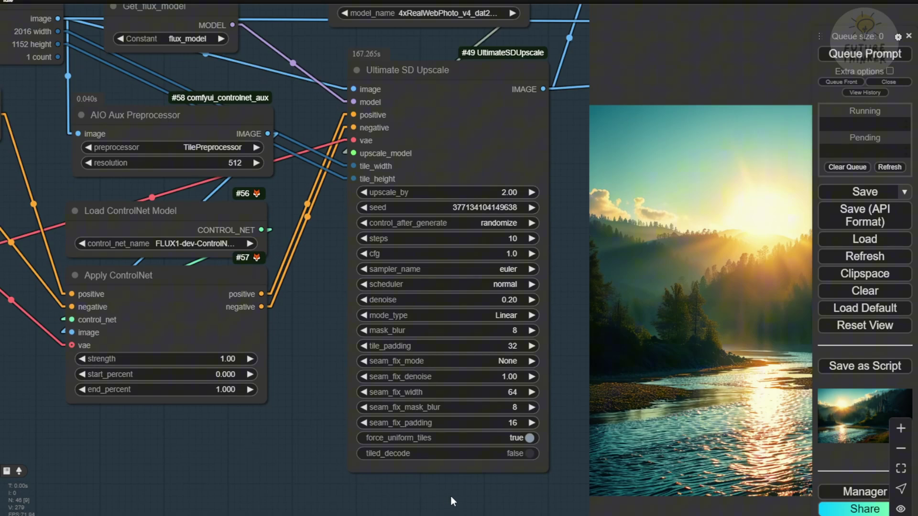
pyautogui.scroll(5, 808, 334)
pyautogui.moveTo(7, 455); pyautogui.dragTo(3, 456)
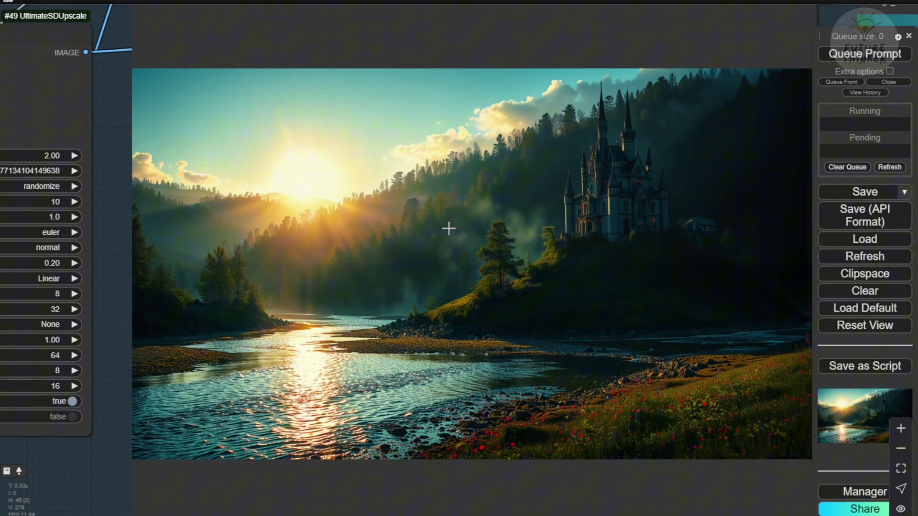
pyautogui.scroll(3, 386, 298)
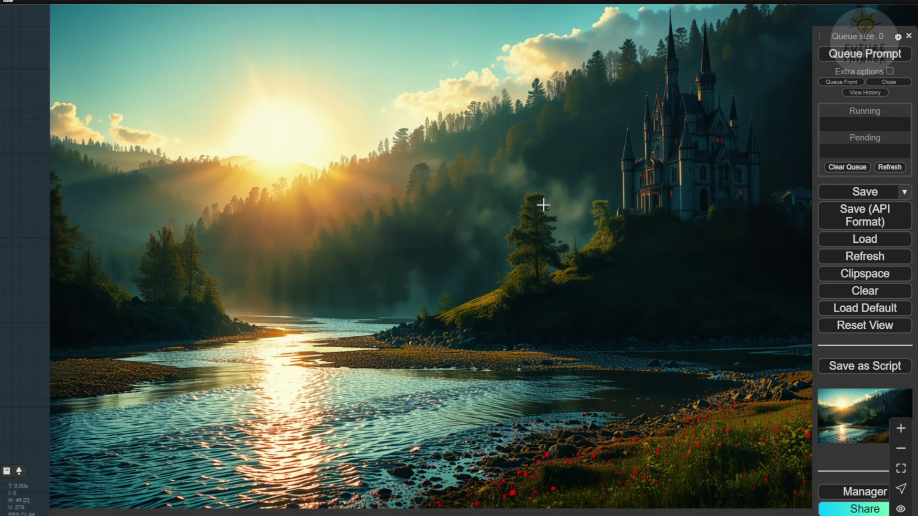
# Zoom into the final Image Comparer to inspect the upscaled castle and trees closely
pyautogui.scroll(-3, 542, 218)
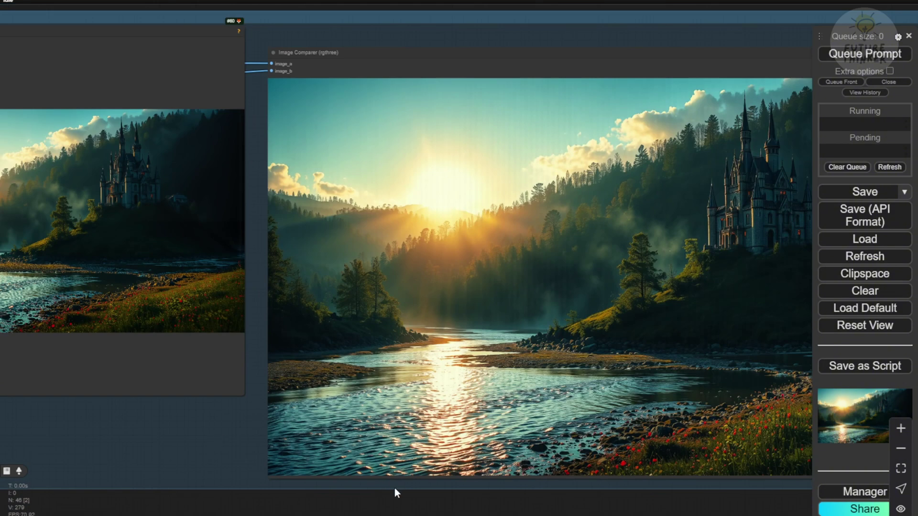
pyautogui.scroll(-3, 417, 503)
pyautogui.scroll(2, 328, 488)
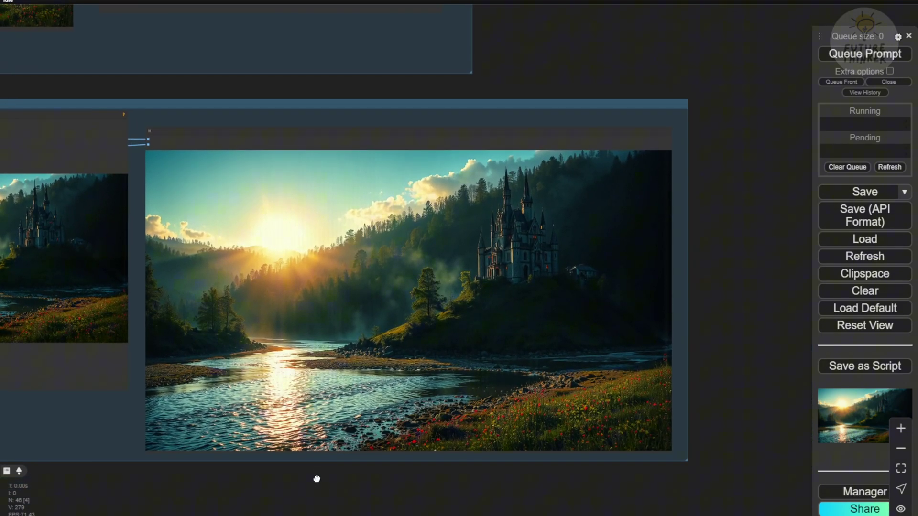
pyautogui.scroll(2, 320, 486)
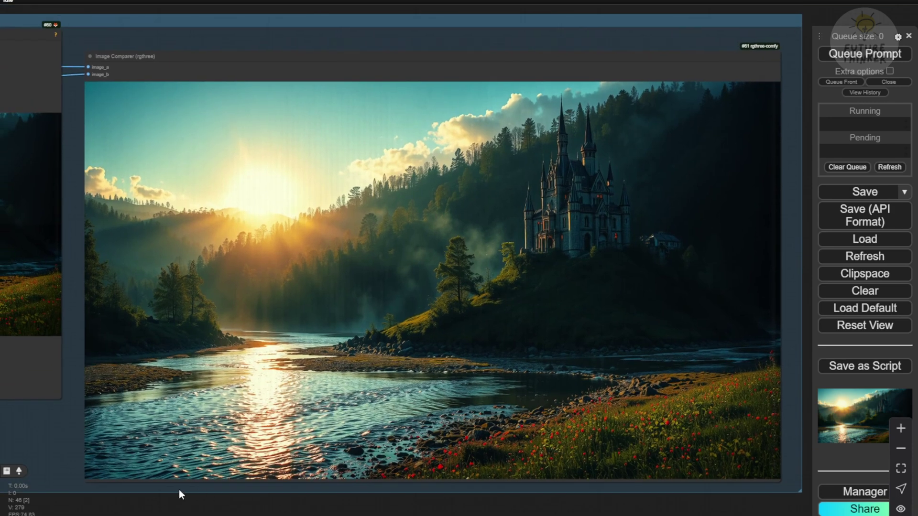
pyautogui.scroll(3, 328, 301)
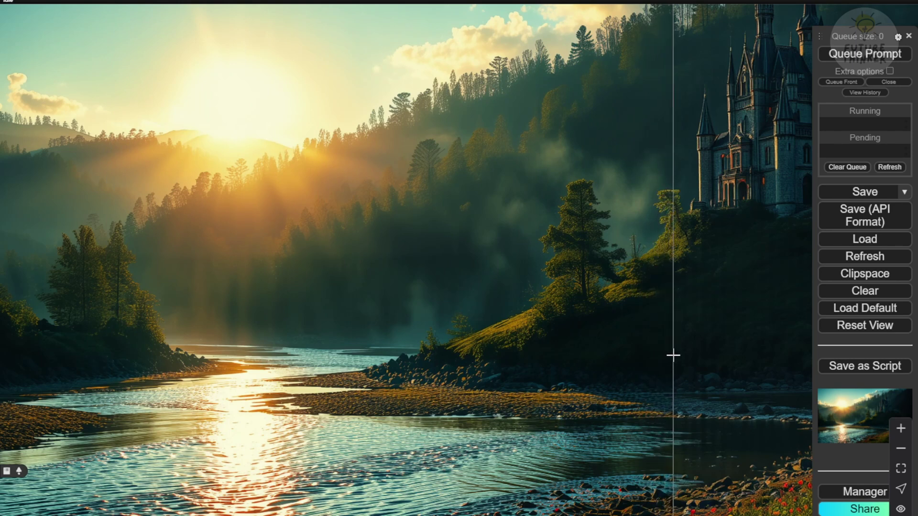
pyautogui.scroll(5, 621, 330)
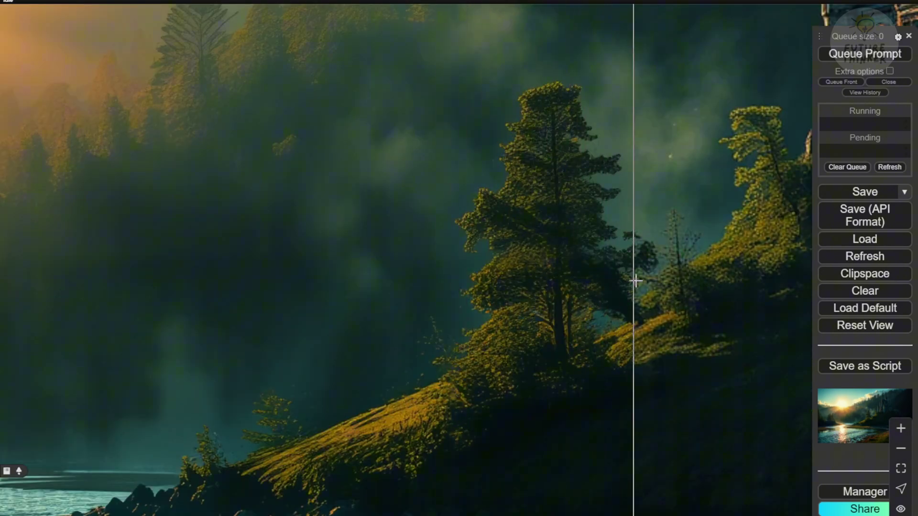
# Zoom back out to show the entire workflow graph
pyautogui.scroll(-3, 748, 272)
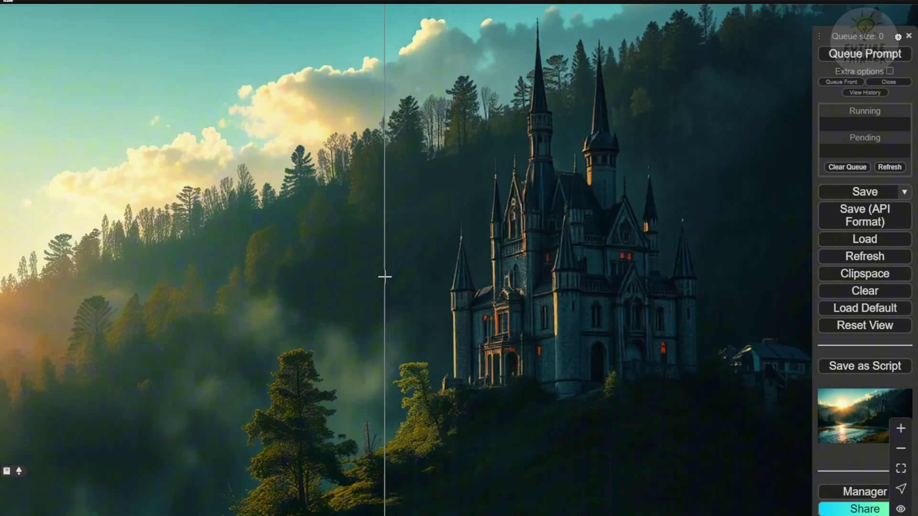
pyautogui.scroll(3, 676, 287)
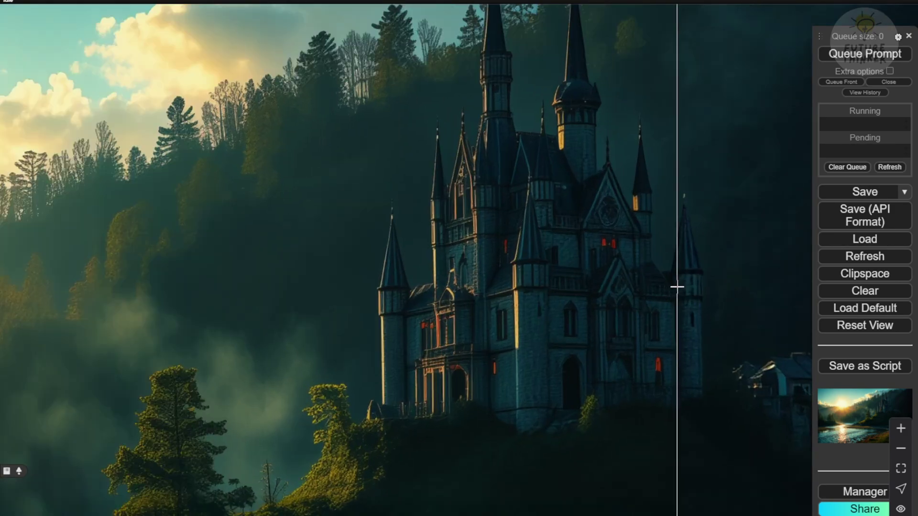
pyautogui.scroll(2, 676, 287)
pyautogui.scroll(3, 647, 271)
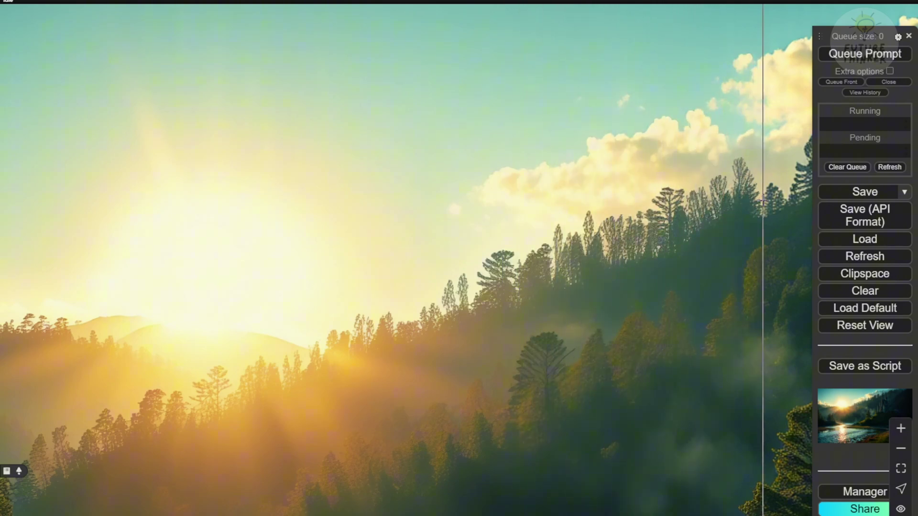
pyautogui.scroll(-10, 754, 277)
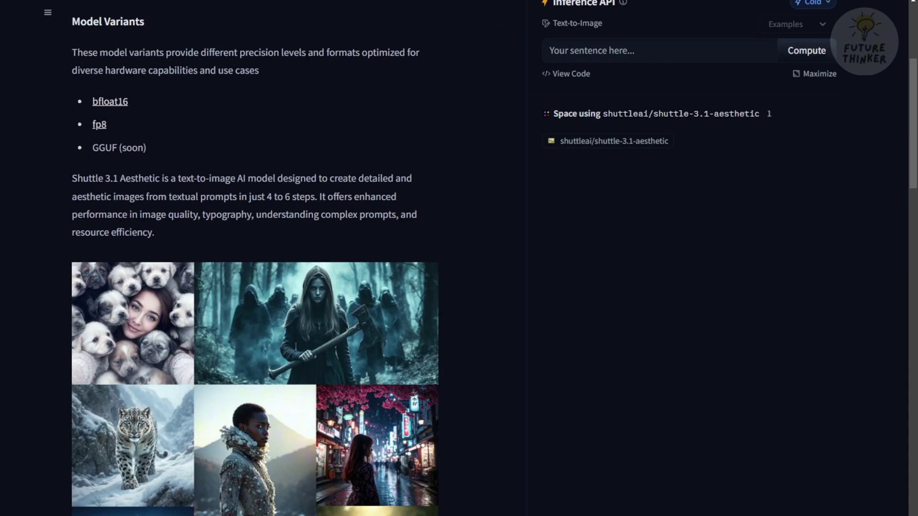
# Scroll the shuttle-3.1-aesthetic model card up to its title and tags
pyautogui.scroll(5, 436, 288)
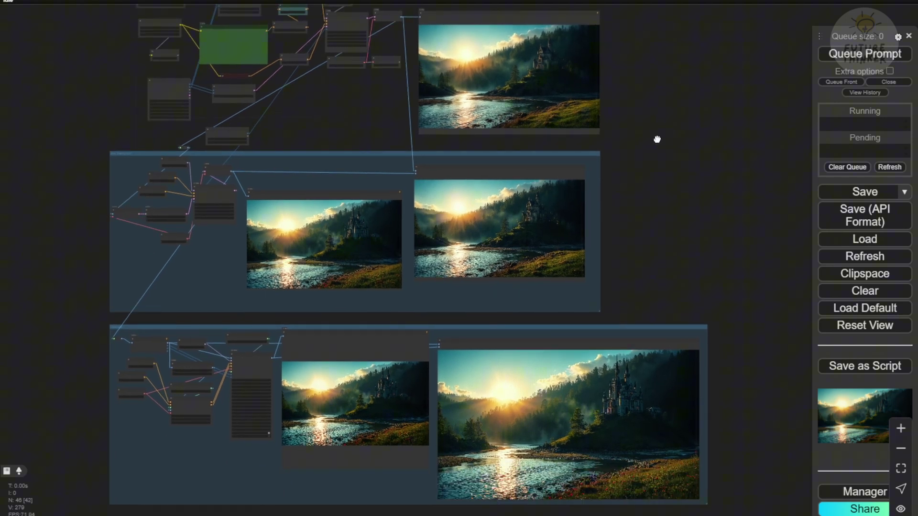
# Pan the ComfyUI canvas down to reveal the top groups of the castle workflow
pyautogui.moveTo(656, 154); pyautogui.dragTo(646, 210)
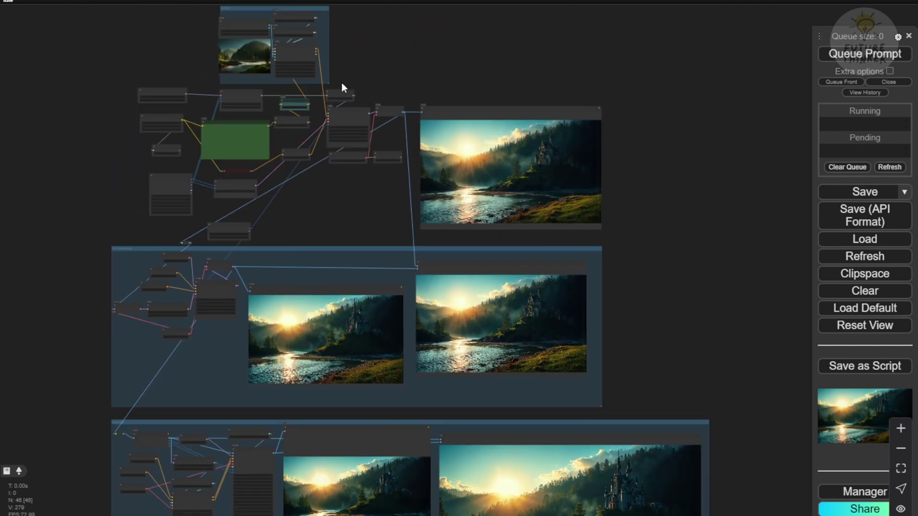